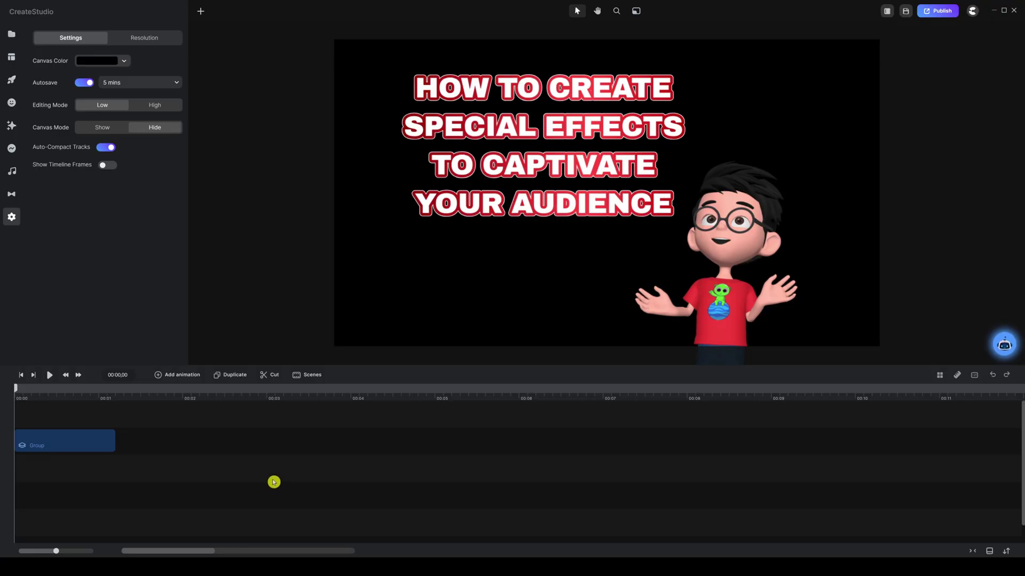
# Delete the title group and add the saved blue-and-purple bedroom scene from My Scenes to the canvas.
pyautogui.click(81, 439)
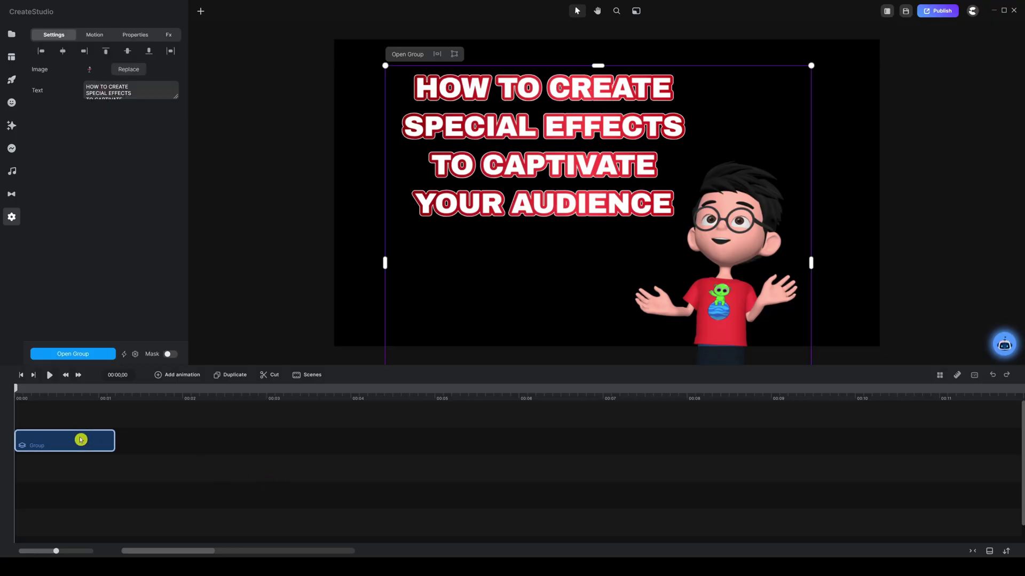
pyautogui.press('Delete')
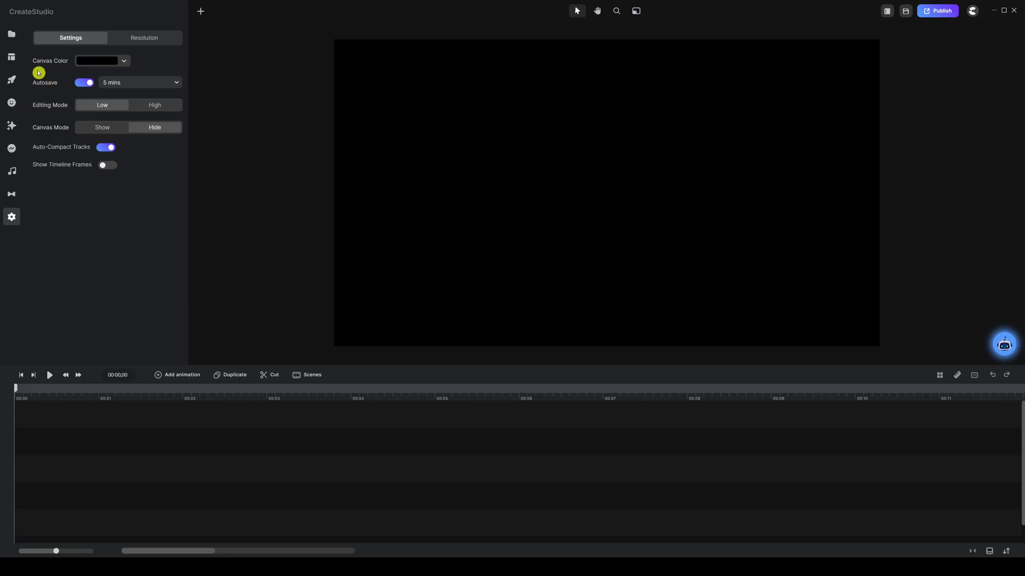
pyautogui.click(11, 57)
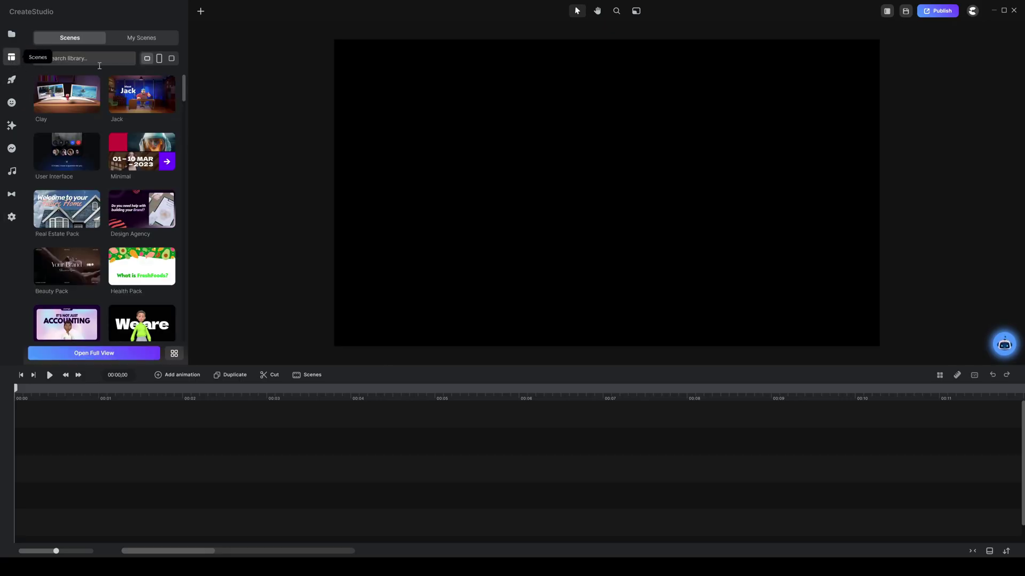
pyautogui.click(140, 37)
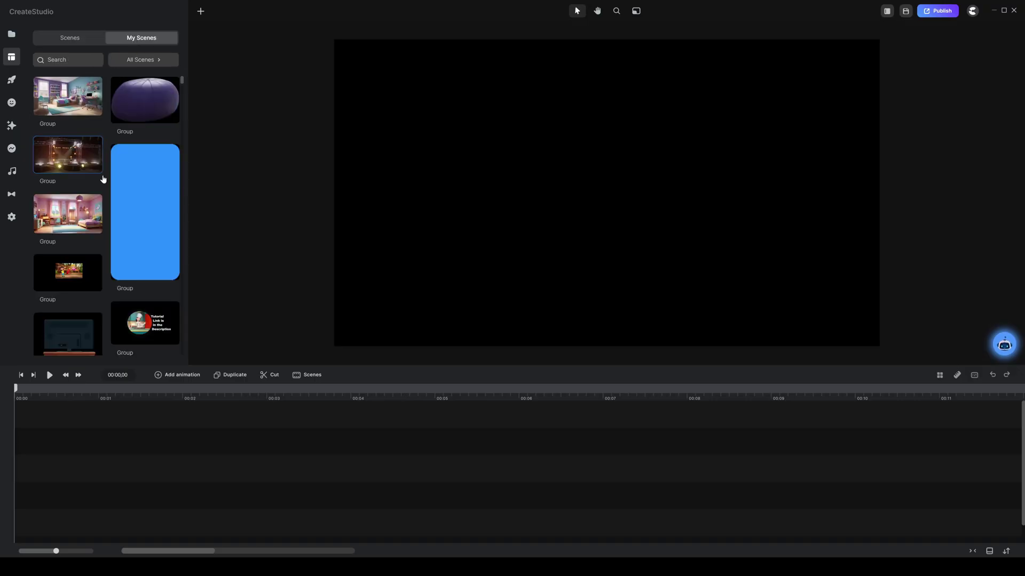
pyautogui.moveTo(55, 108); pyautogui.dragTo(489, 130)
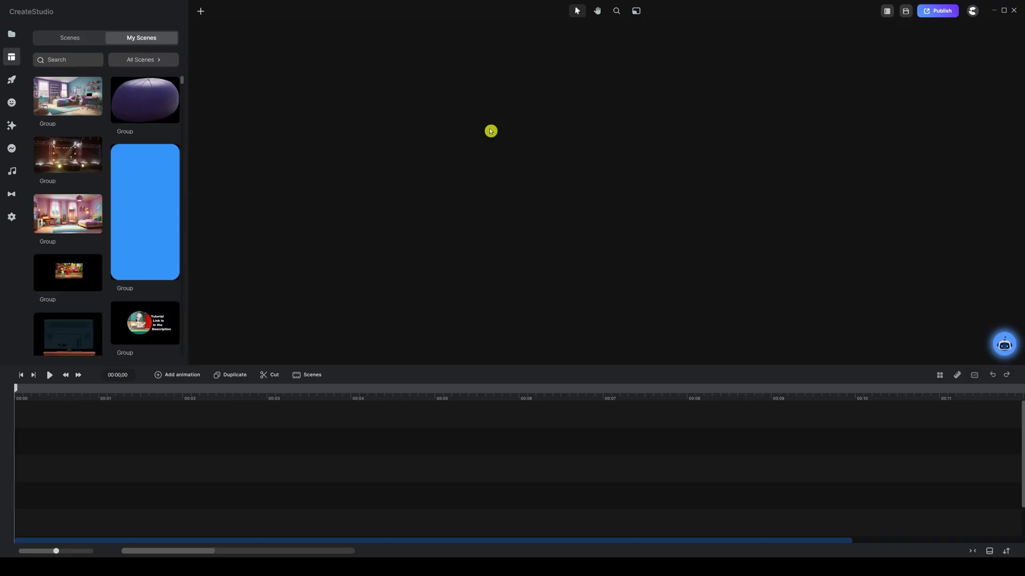
# Ungroup the bedroom scene into its separate image clips.
pyautogui.click(345, 474)
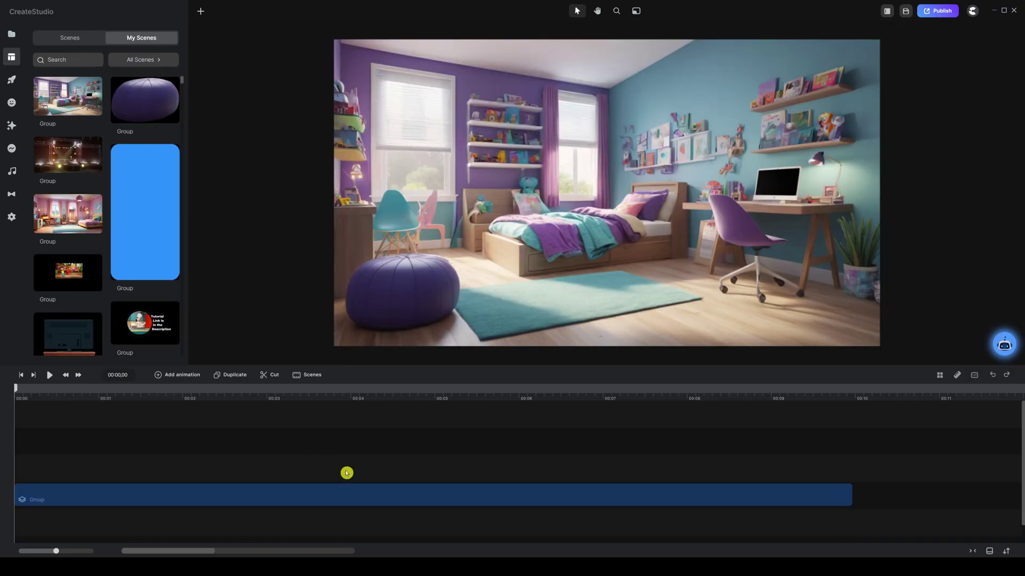
pyautogui.click(303, 446)
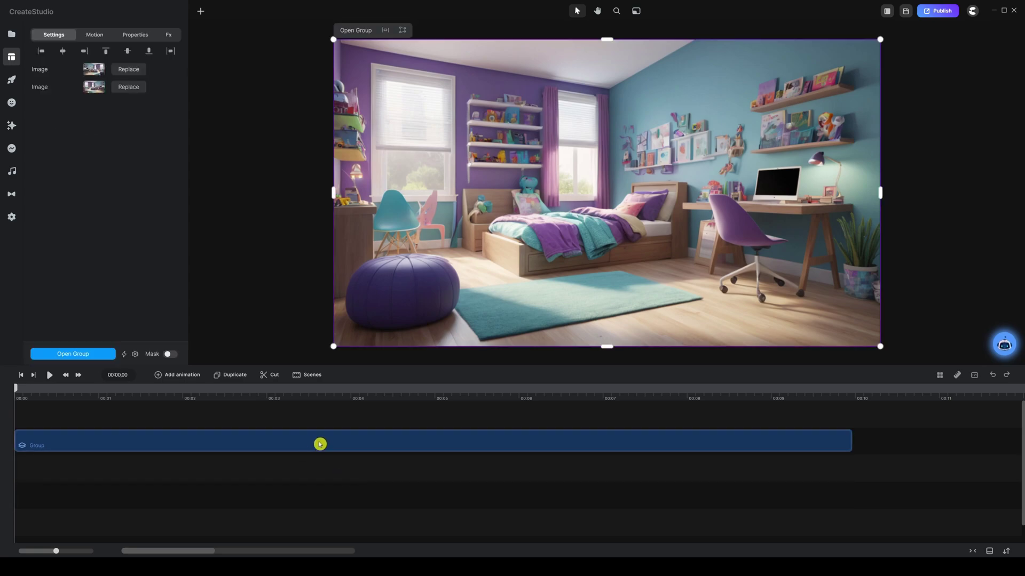
pyautogui.rightClick(323, 443)
pyautogui.click(358, 389)
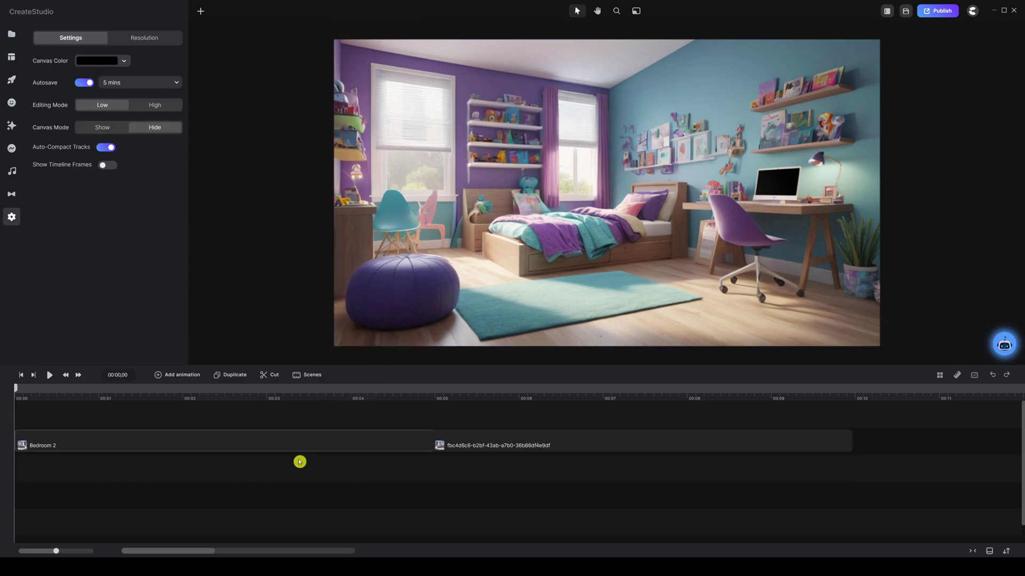
# Examine the chairs and pouf area by the window up close in both bedroom images to compare the two versions.
pyautogui.scroll(-3, 411, 424)
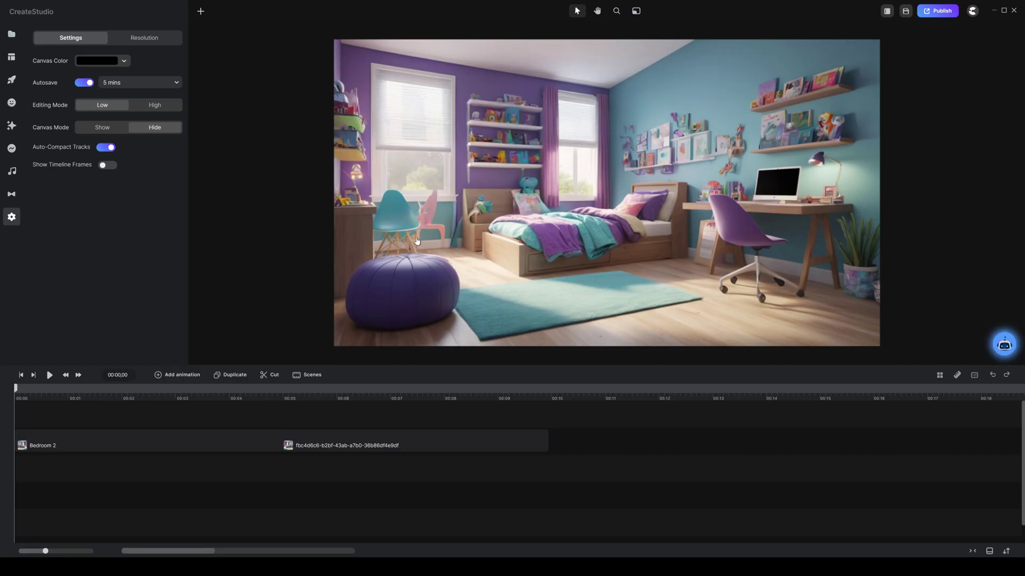
pyautogui.scroll(3, 416, 238)
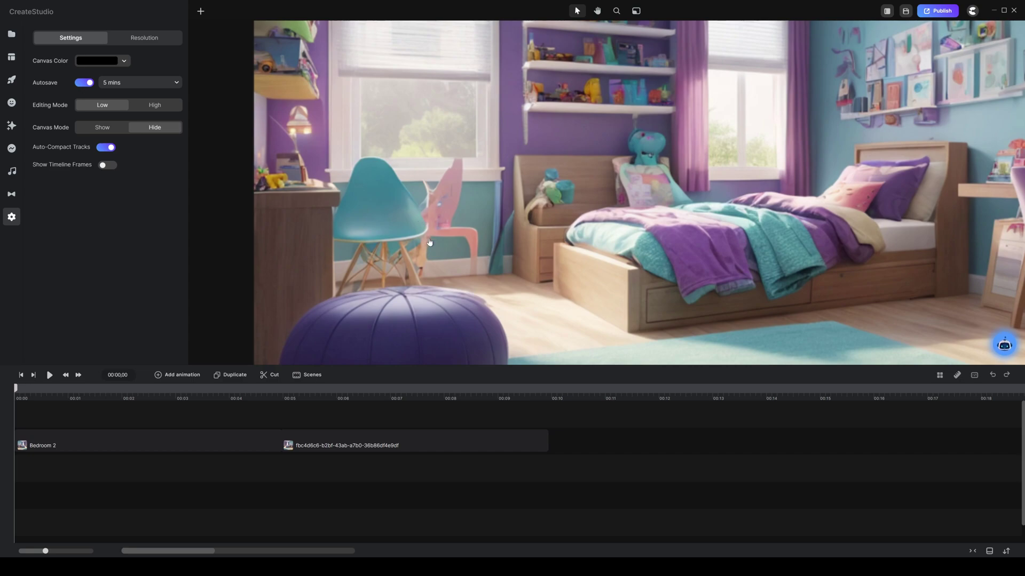
pyautogui.scroll(3, 430, 251)
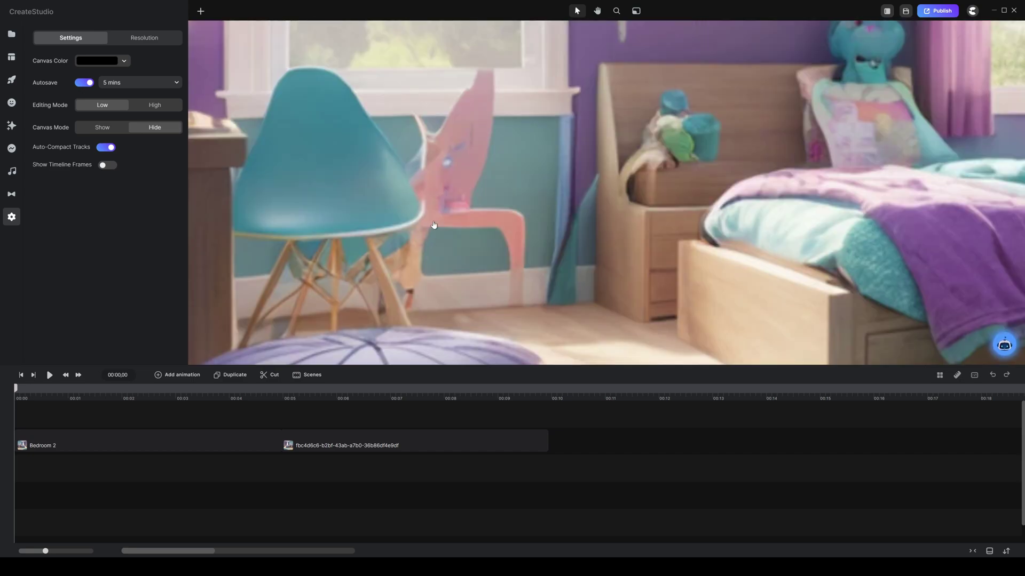
pyautogui.scroll(-5, 433, 224)
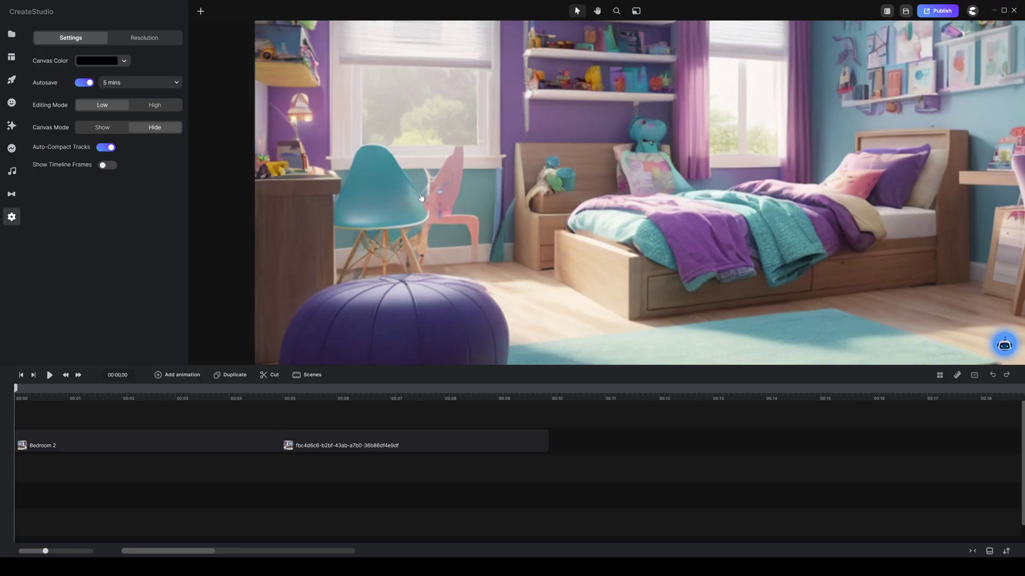
pyautogui.scroll(4, 450, 185)
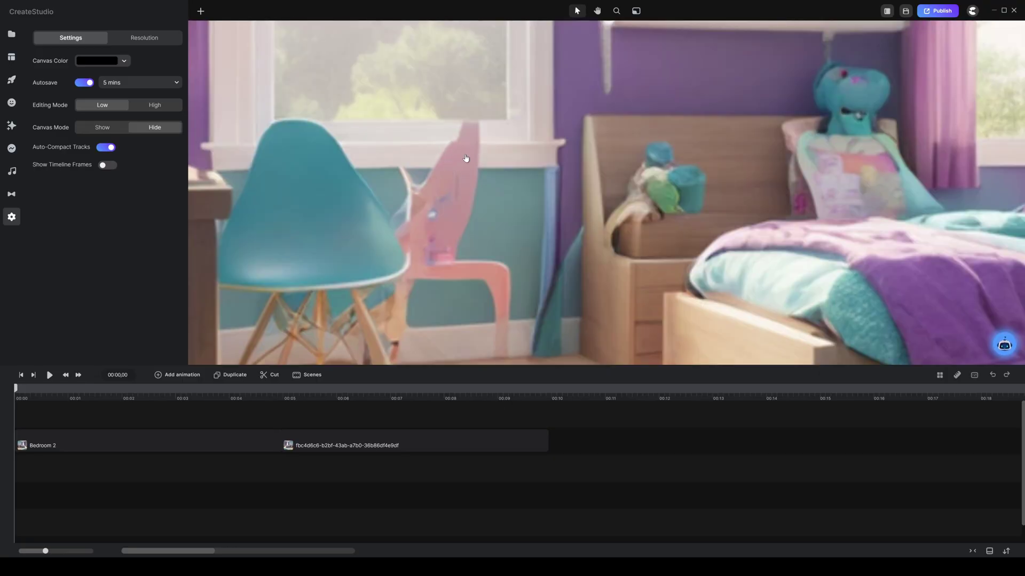
pyautogui.scroll(-4, 465, 159)
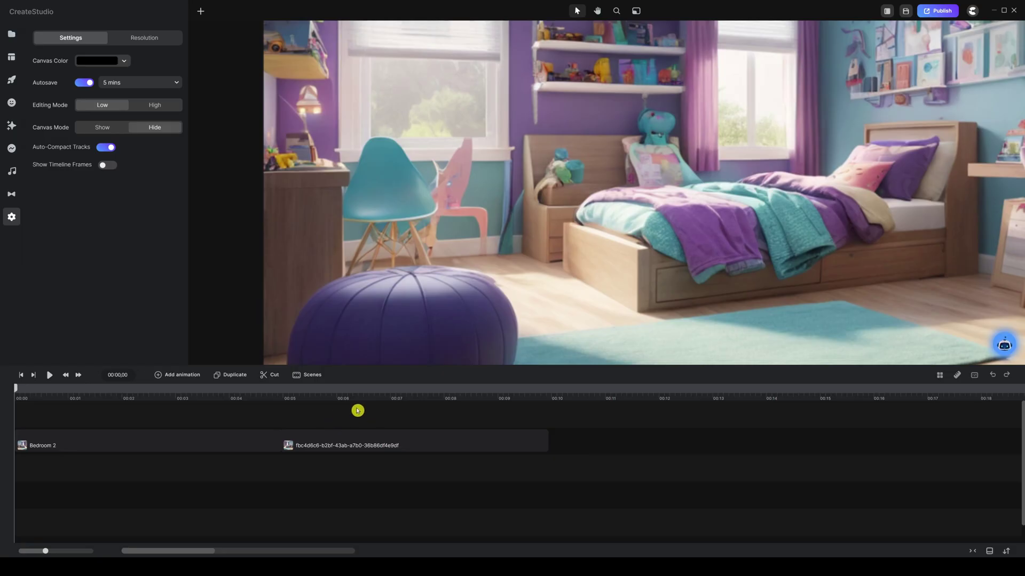
pyautogui.hotkey('ctrl', '0')
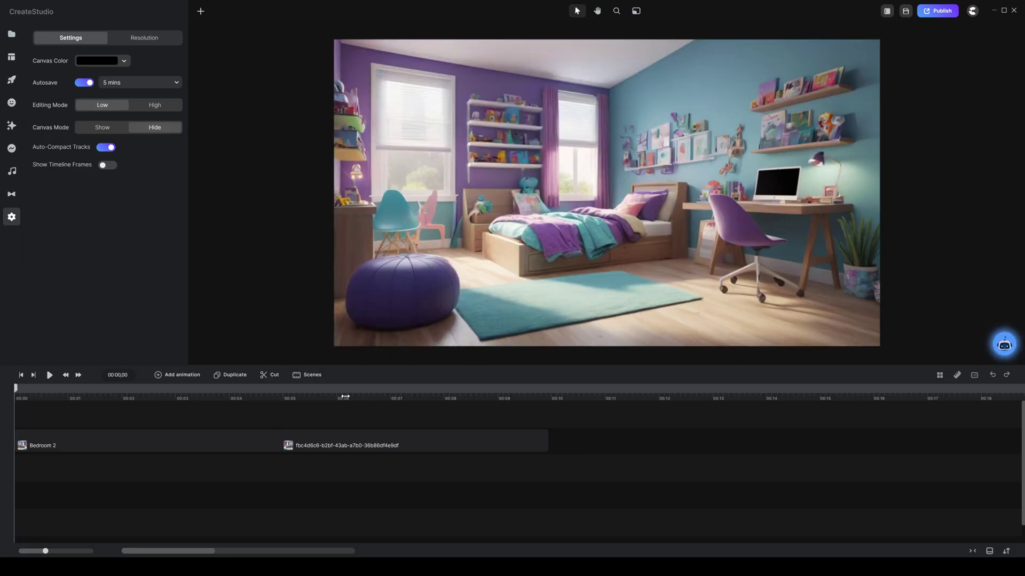
pyautogui.click(343, 397)
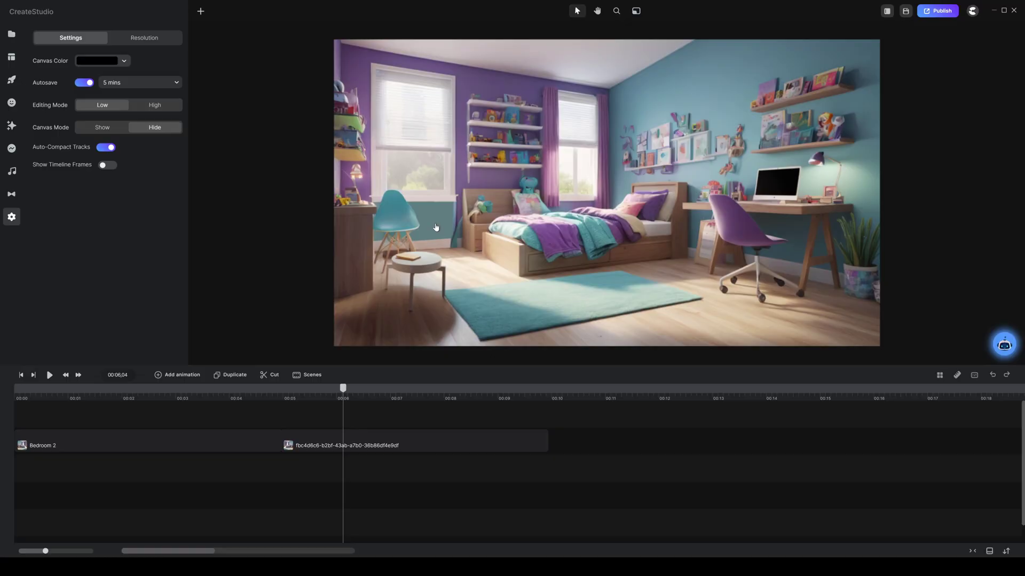
pyautogui.scroll(3, 433, 229)
pyautogui.scroll(-3, 424, 232)
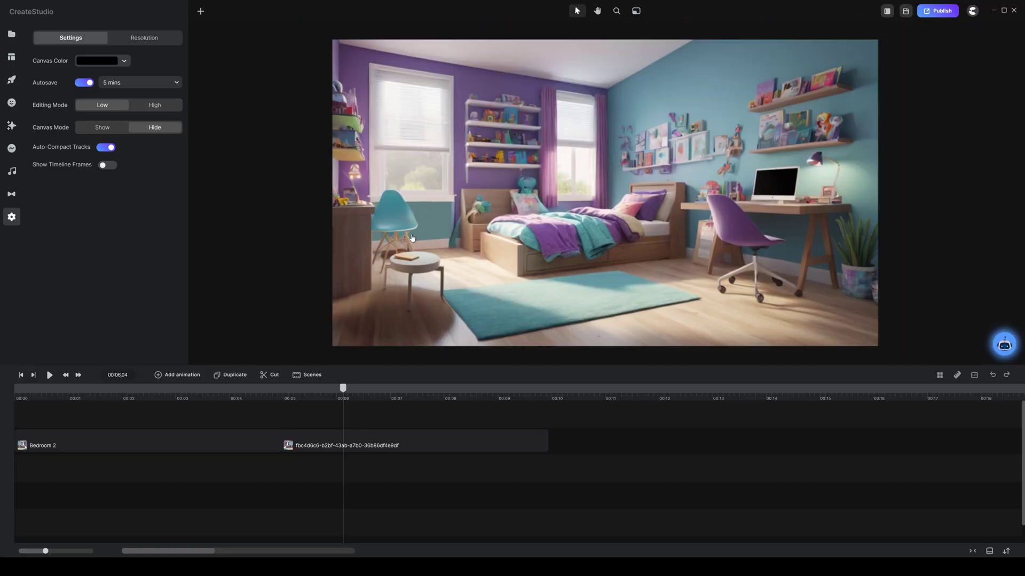
pyautogui.scroll(3, 420, 220)
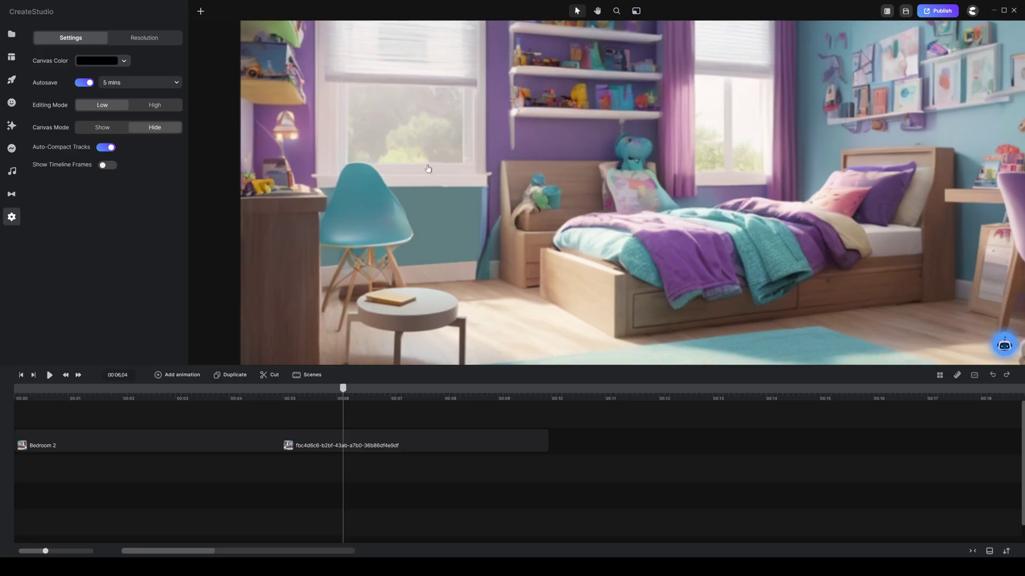
pyautogui.scroll(-3, 450, 167)
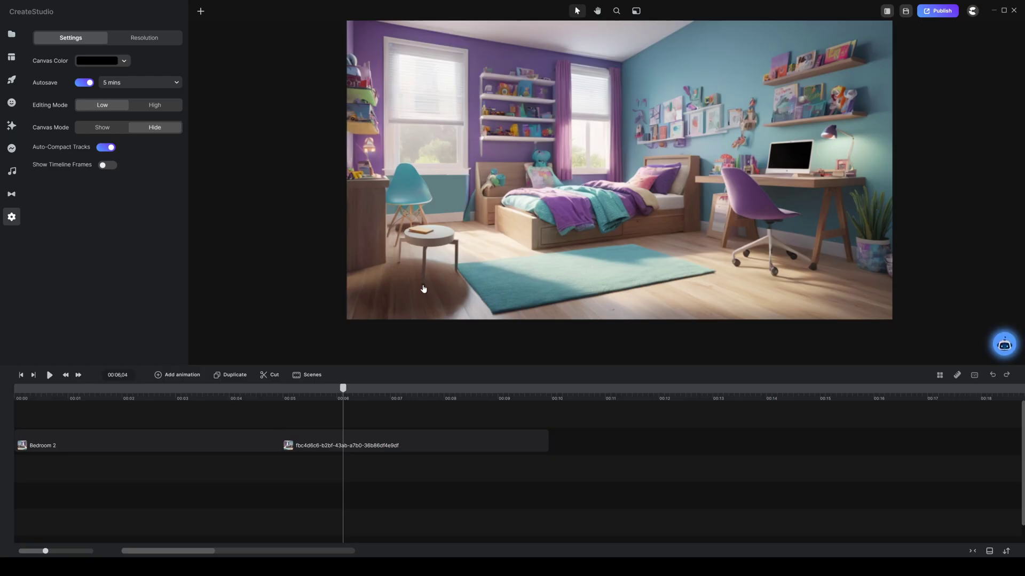
# Delete the Bedroom 2 clip, the image version with the purple pouf, from the timeline.
pyautogui.hotkey('ctrl', 's')
pyautogui.click(500, 167)
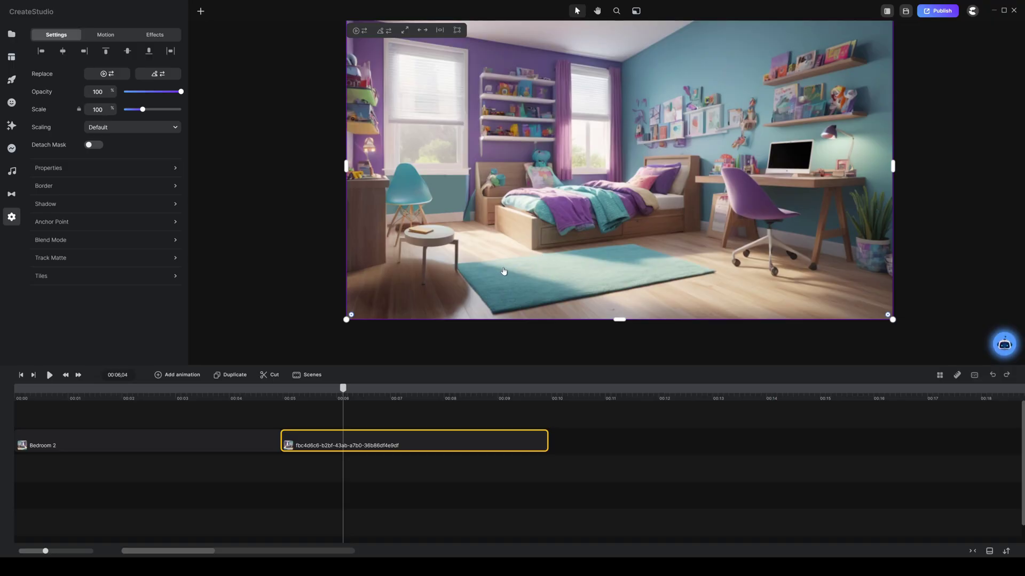
pyautogui.click(183, 446)
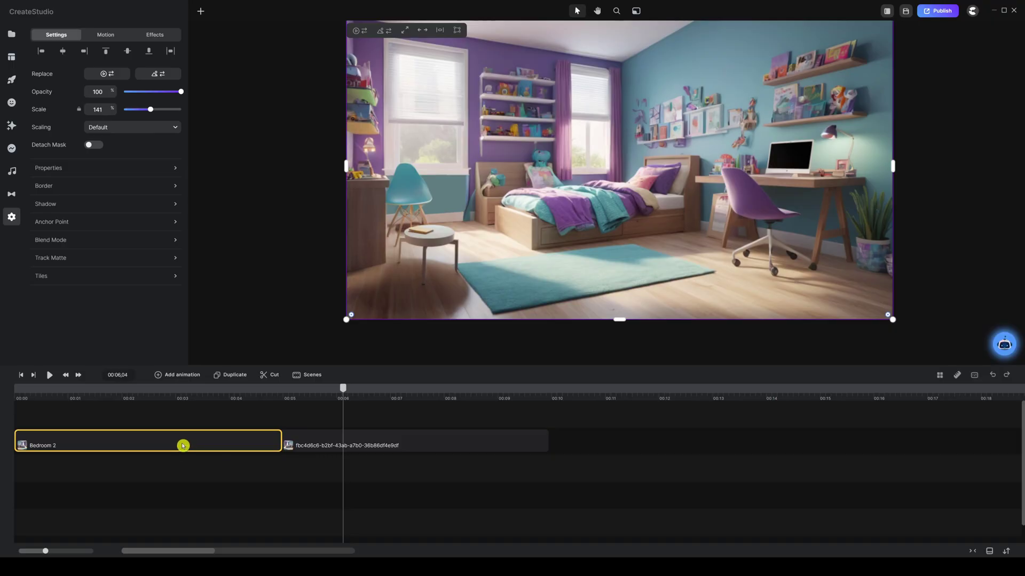
pyautogui.moveTo(345, 396); pyautogui.dragTo(154, 396)
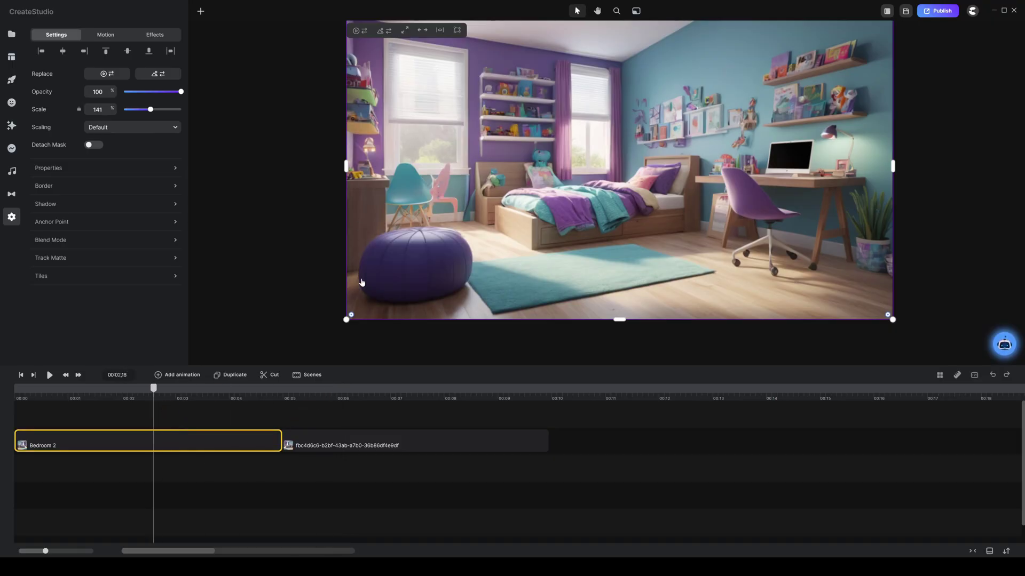
pyautogui.rightClick(183, 444)
pyautogui.click(202, 431)
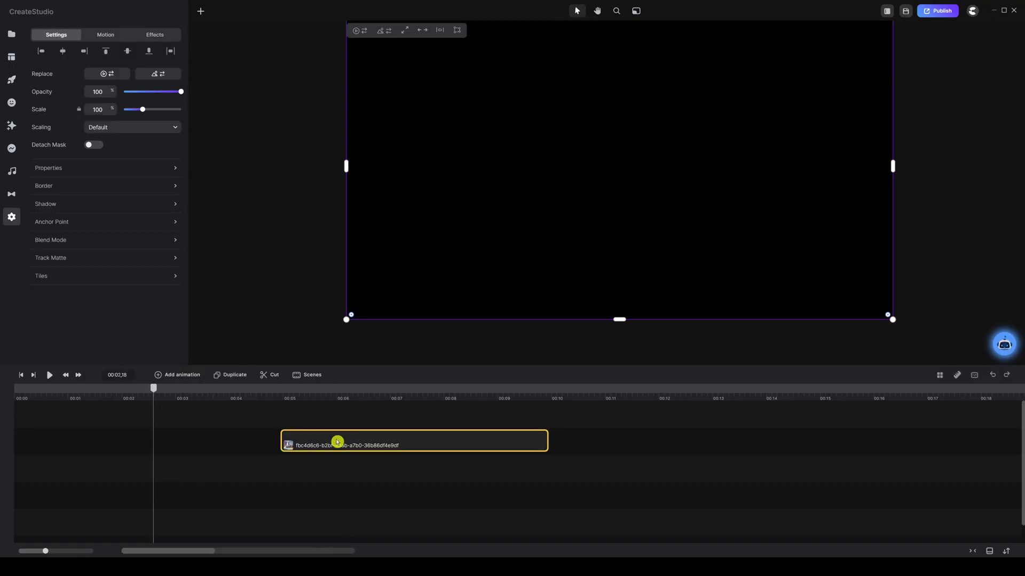
# Move the remaining bedroom image to the start of the timeline and extend its duration to about 10.5 seconds.
pyautogui.moveTo(339, 441); pyautogui.dragTo(70, 441)
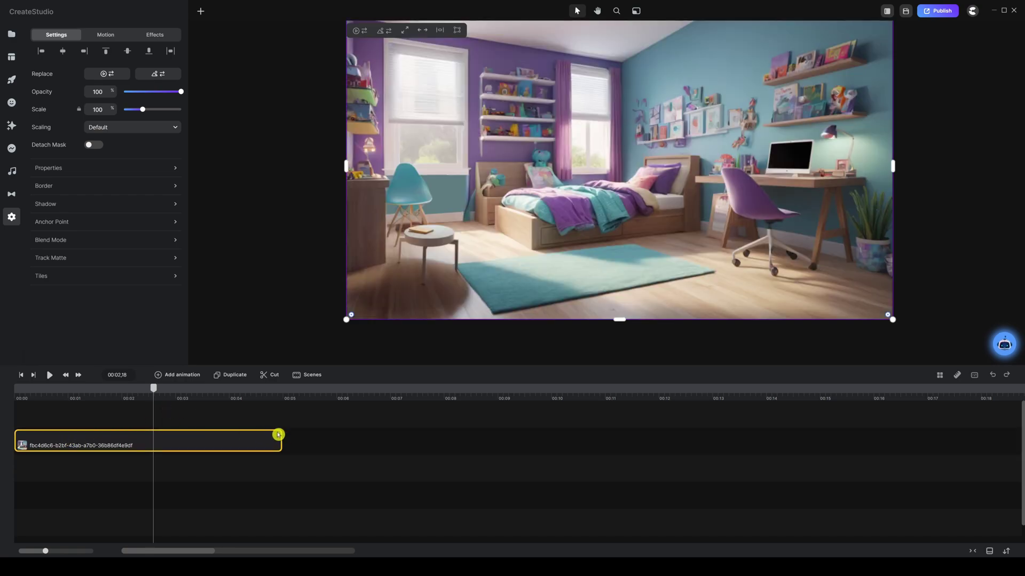
pyautogui.moveTo(279, 439); pyautogui.dragTo(578, 420)
pyautogui.click(453, 421)
pyautogui.press('Home')
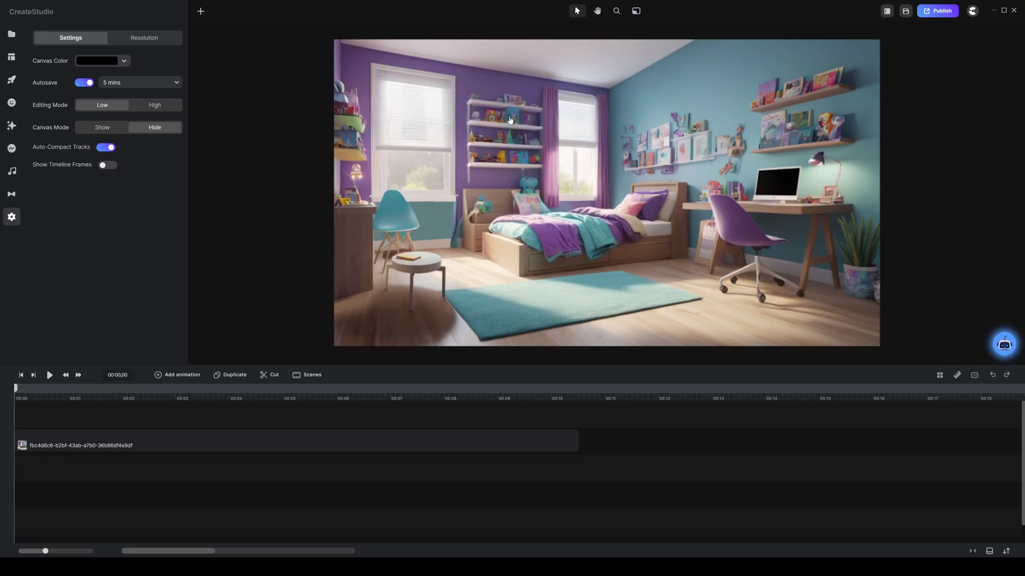
# Scale the bedroom image to 146% and reposition it so the chair, side table and bed fill the canvas.
pyautogui.click(531, 175)
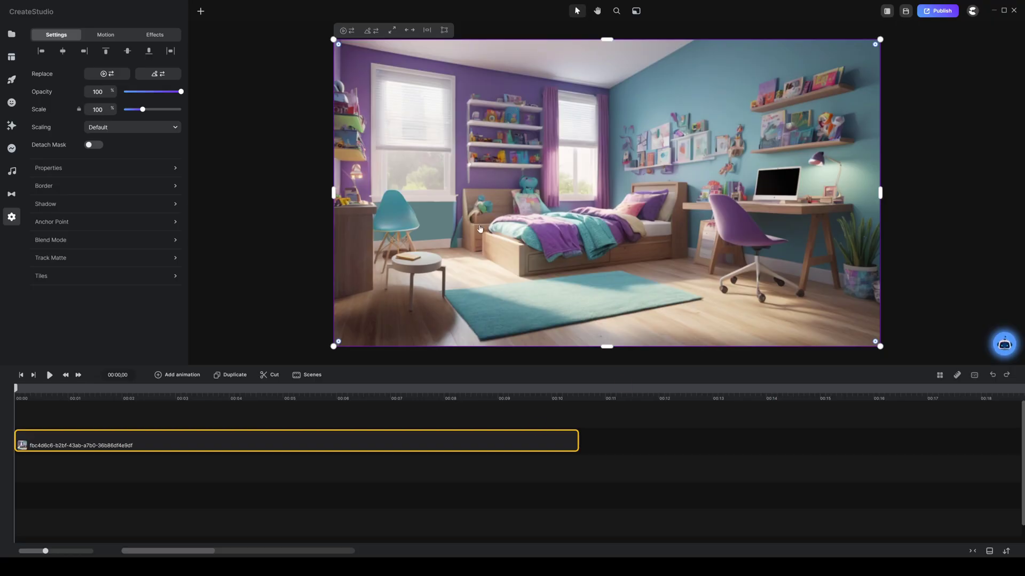
pyautogui.scroll(-3, 520, 166)
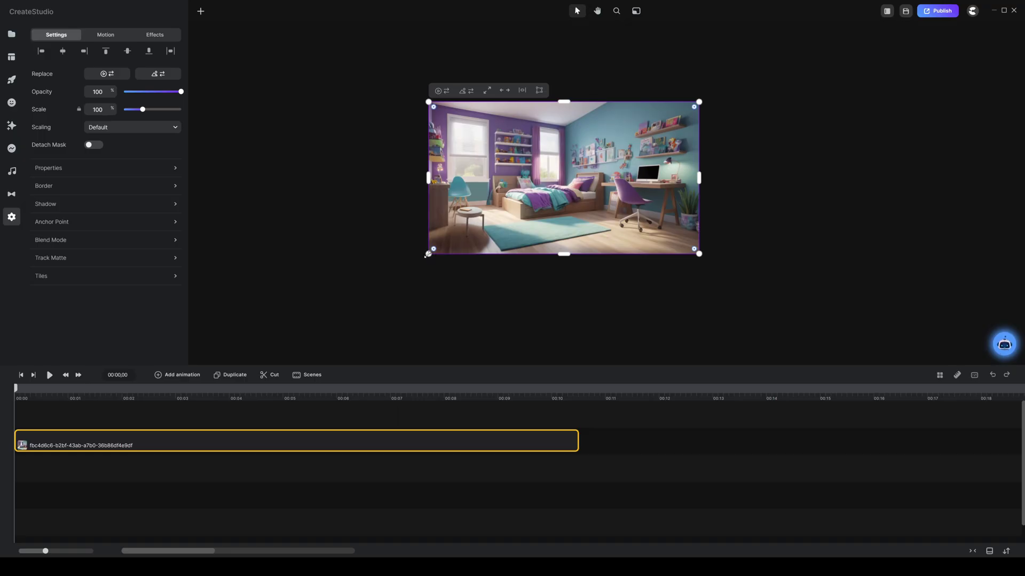
pyautogui.moveTo(428, 254); pyautogui.dragTo(379, 298)
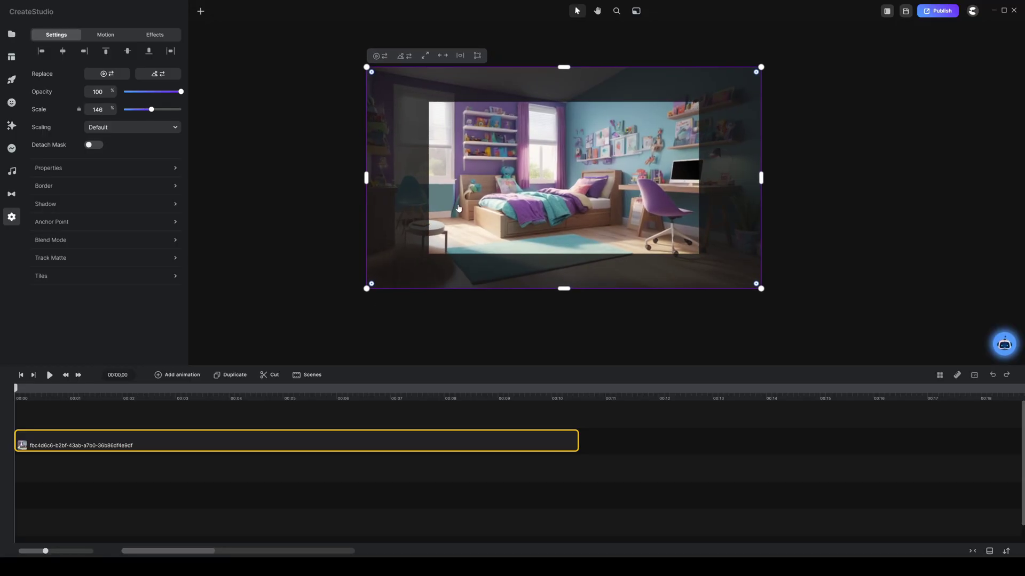
pyautogui.moveTo(474, 199); pyautogui.dragTo(531, 192)
pyautogui.scroll(3, 522, 201)
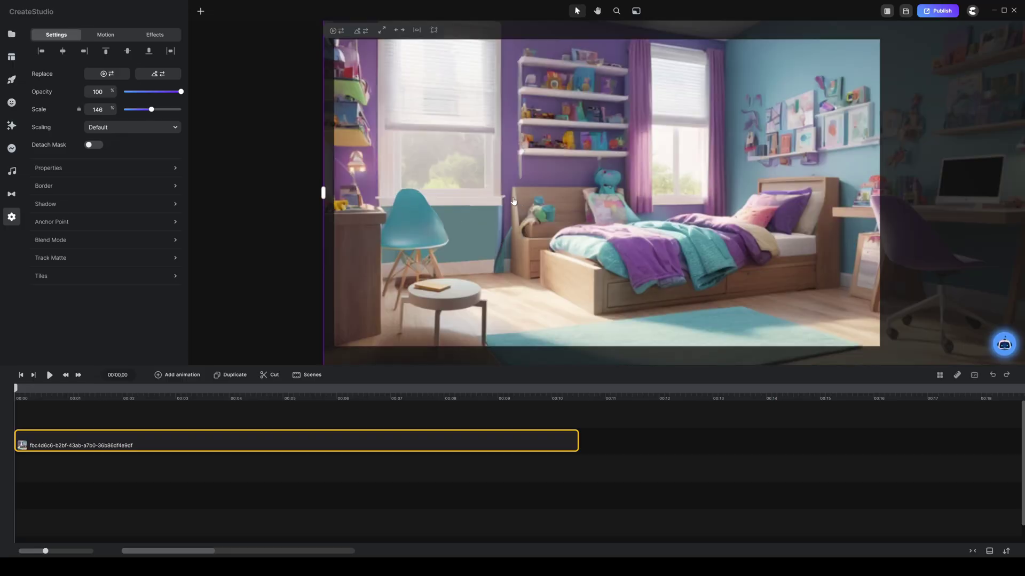
pyautogui.click(351, 415)
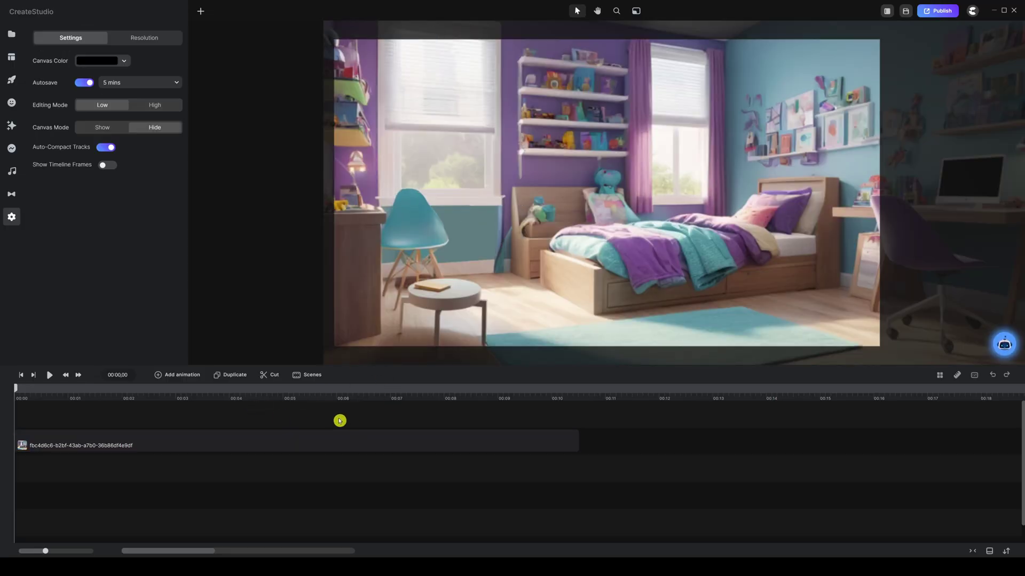
# Add the saved purple pouf from My Scenes on top of the bedroom image.
pyautogui.click(12, 57)
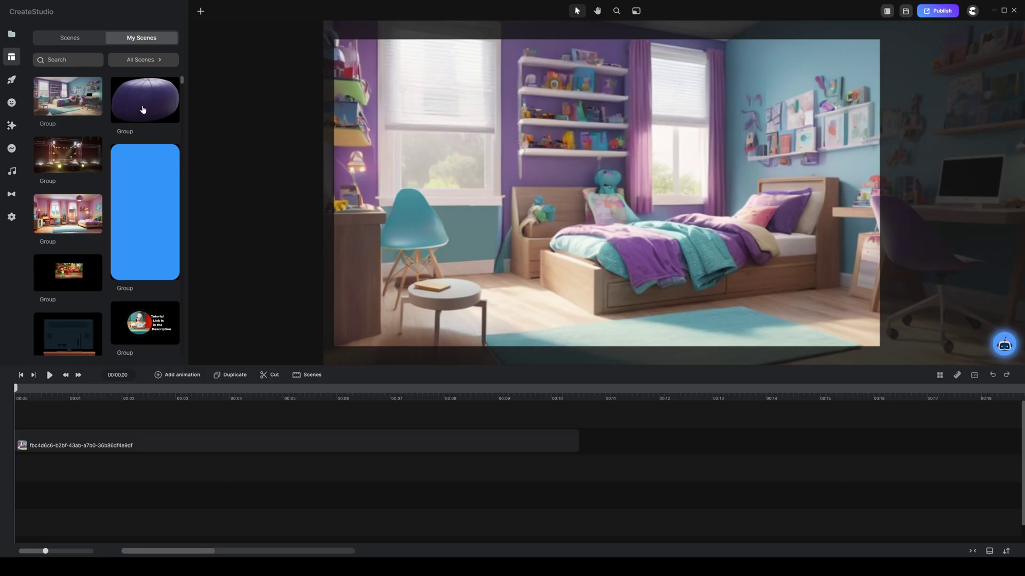
pyautogui.moveTo(142, 109); pyautogui.dragTo(480, 237)
pyautogui.click(580, 159)
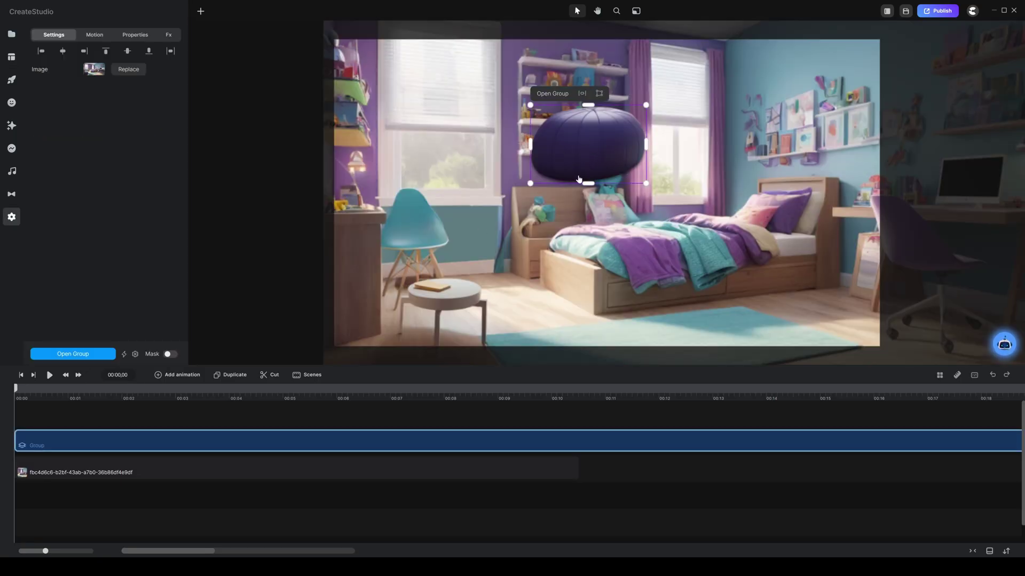
# Place the pouf, slightly enlarged, on the rug in front of the bed and ungroup it.
pyautogui.moveTo(613, 130); pyautogui.dragTo(710, 294)
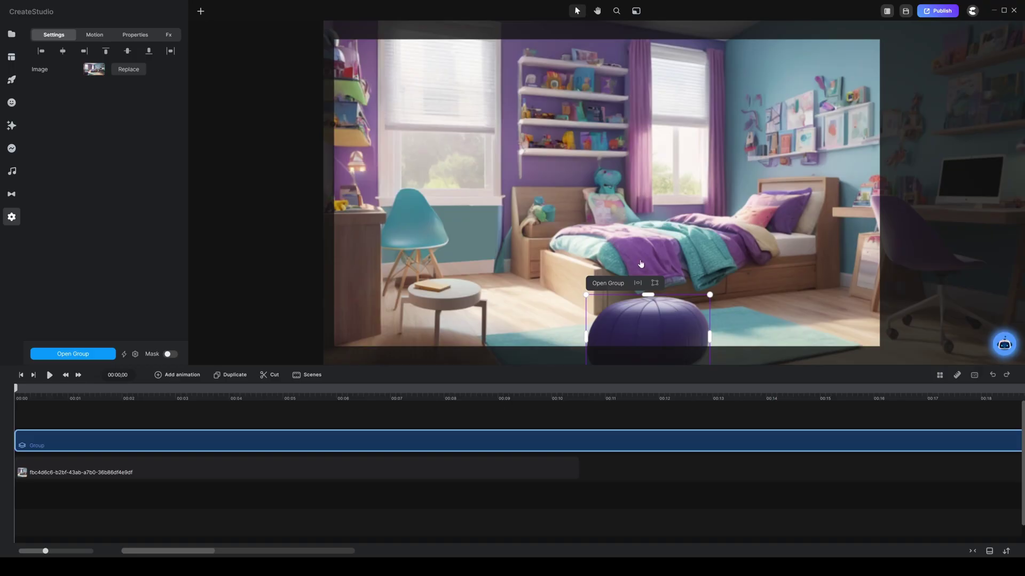
pyautogui.moveTo(641, 331); pyautogui.dragTo(638, 331)
pyautogui.rightClick(410, 436)
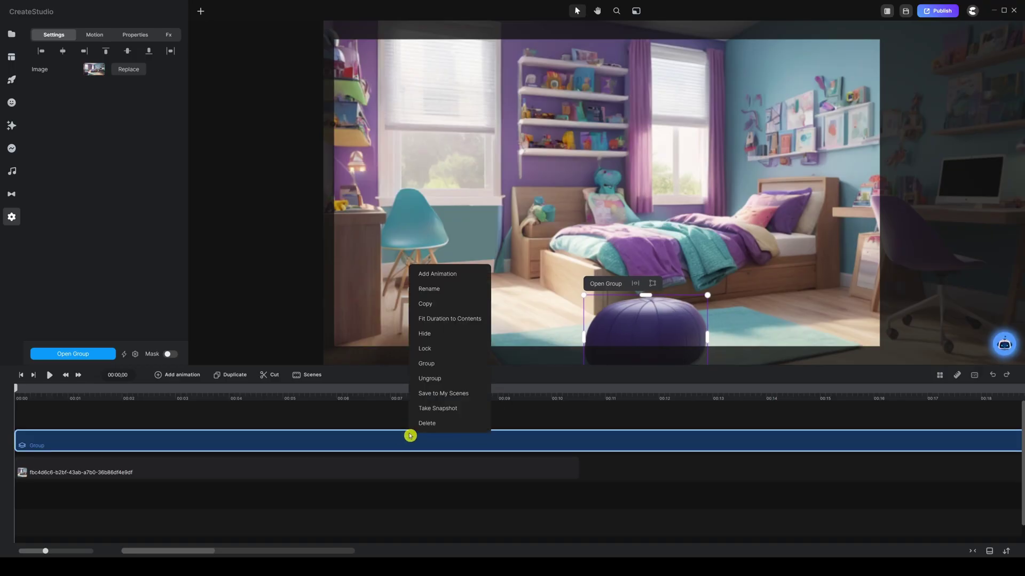
pyautogui.click(439, 378)
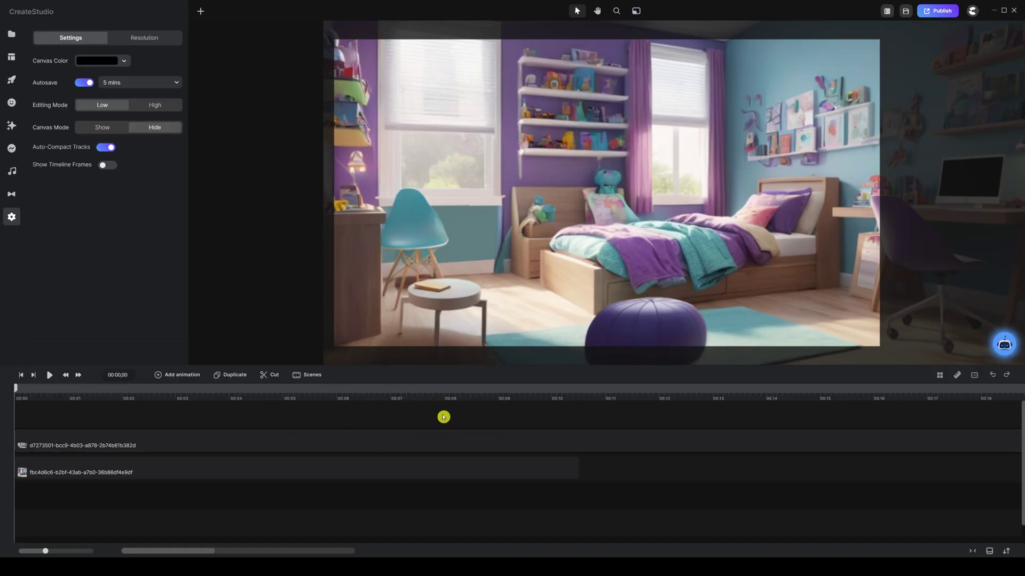
# Shorten the pouf clip on the timeline to end together with the bedroom image at about 10.5 seconds.
pyautogui.scroll(-3, 427, 399)
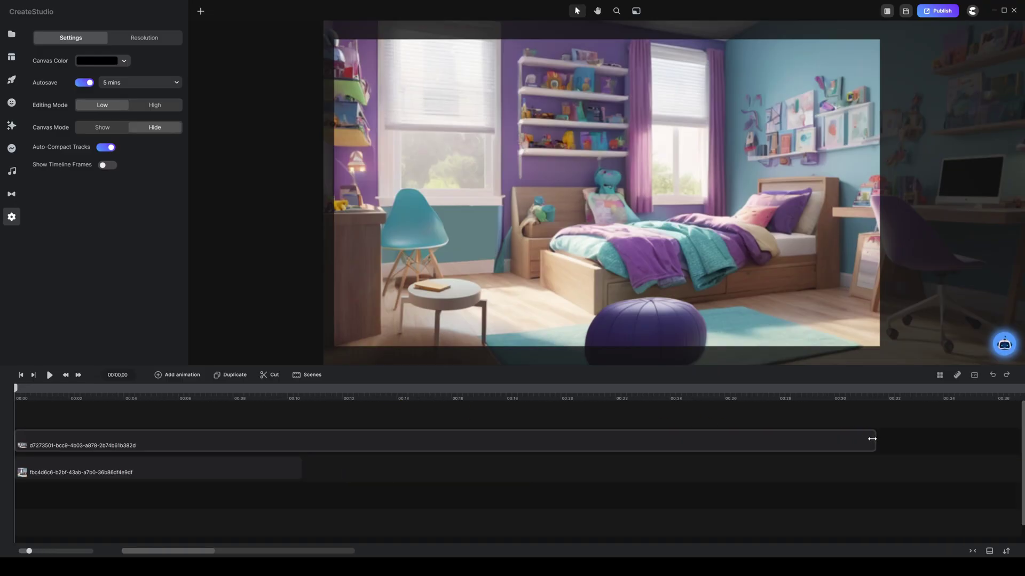
pyautogui.moveTo(872, 439); pyautogui.dragTo(301, 451)
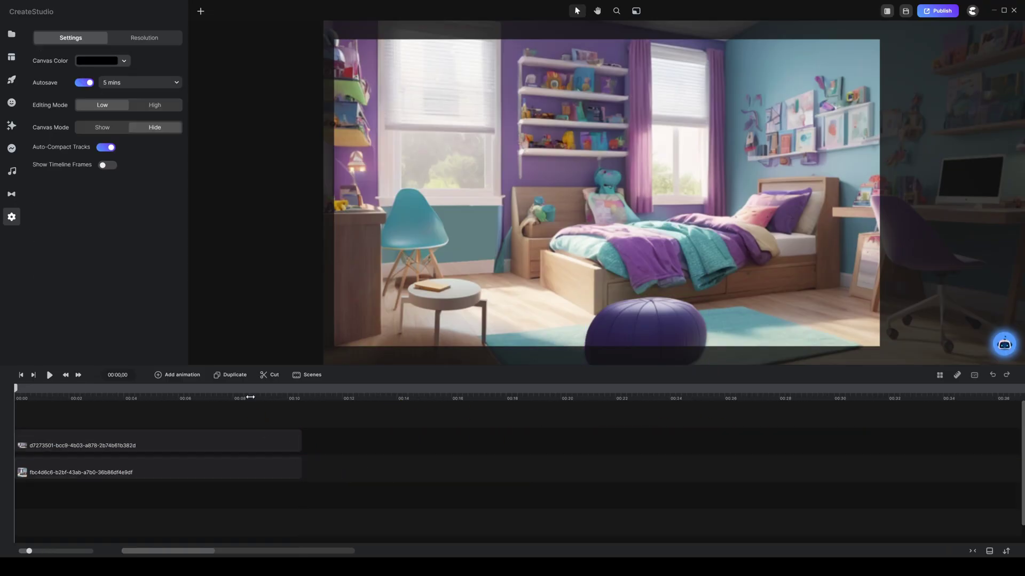
pyautogui.scroll(4, 250, 397)
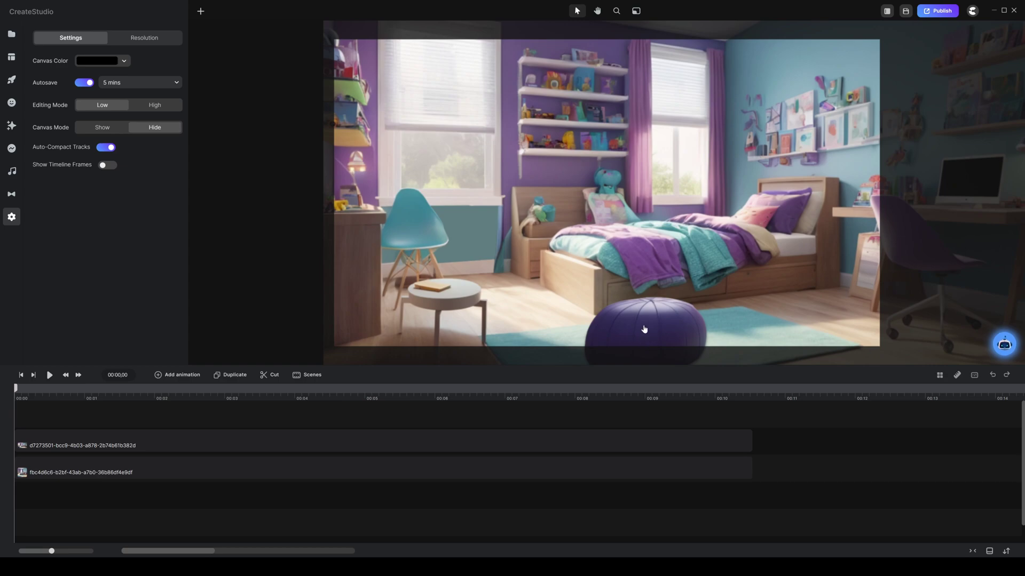
pyautogui.scroll(-3, 530, 234)
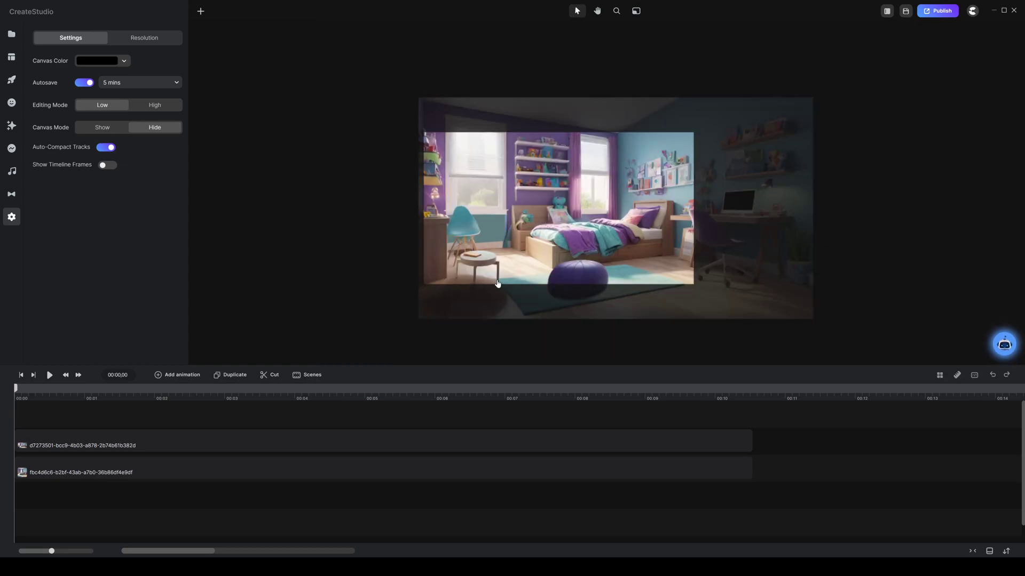
pyautogui.scroll(3, 498, 283)
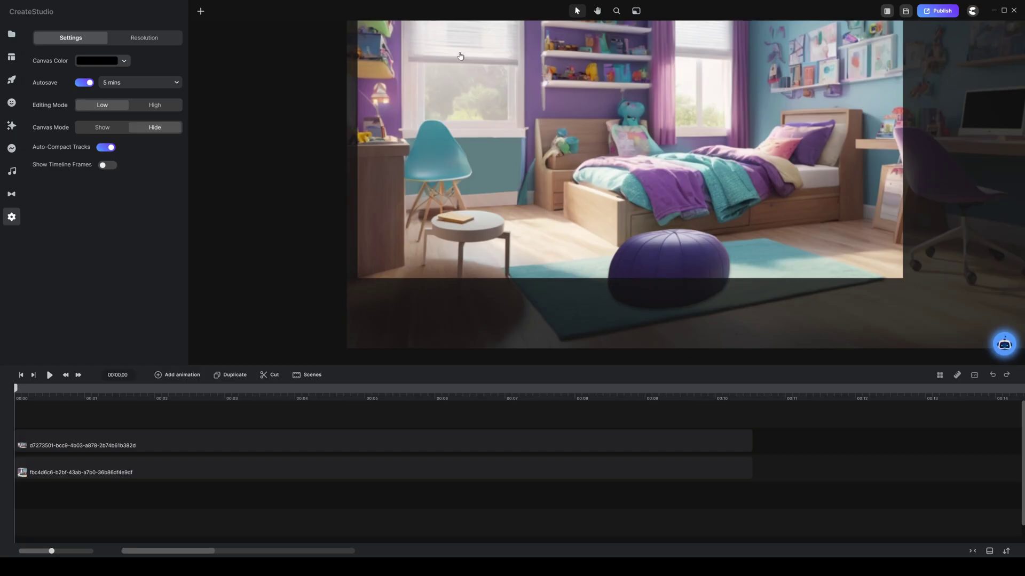
pyautogui.hotkey('ctrl', '0')
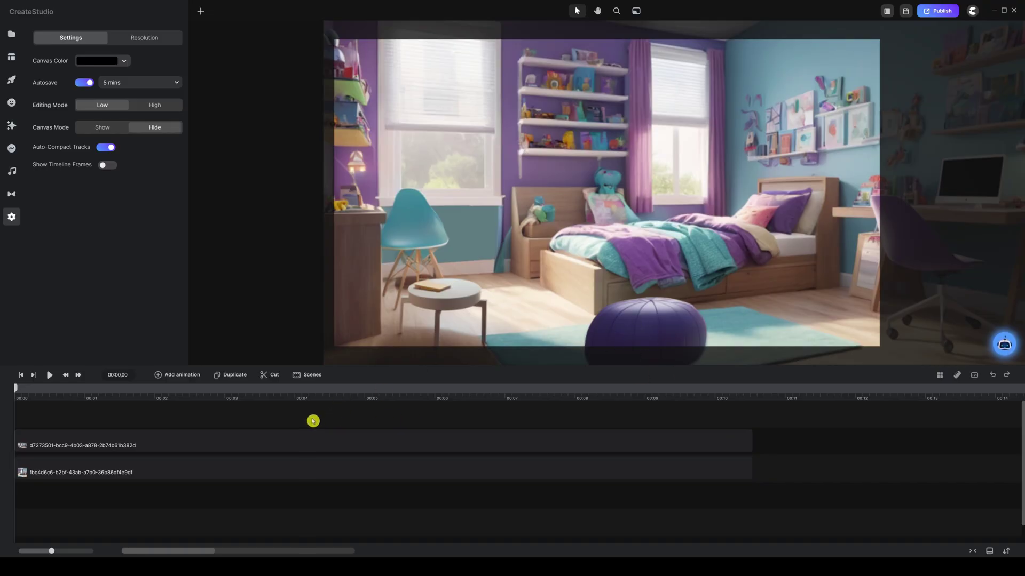
# Combine the pouf and bedroom image clips into one group.
pyautogui.moveTo(287, 416); pyautogui.dragTo(220, 496)
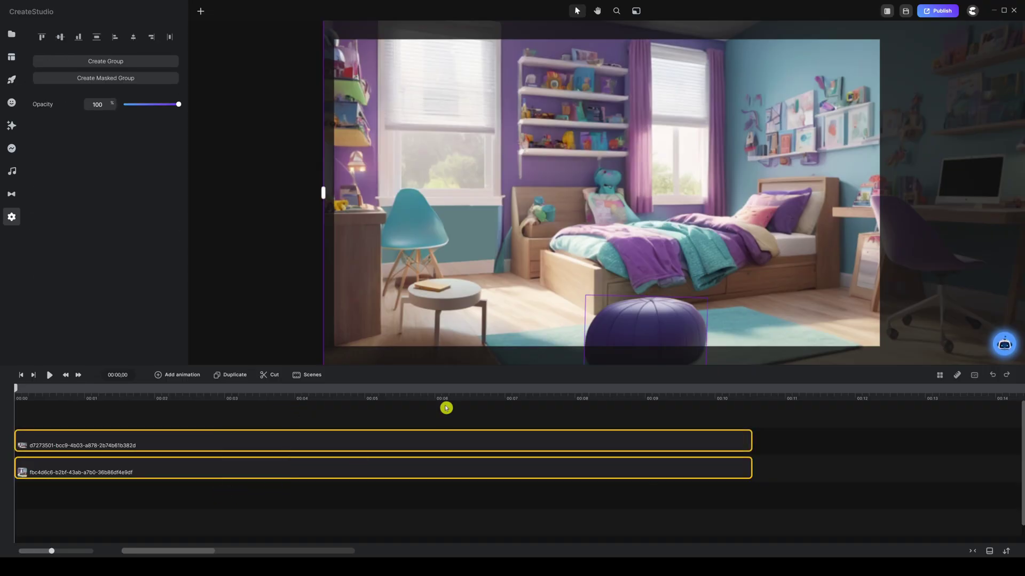
pyautogui.rightClick(259, 471)
pyautogui.click(274, 430)
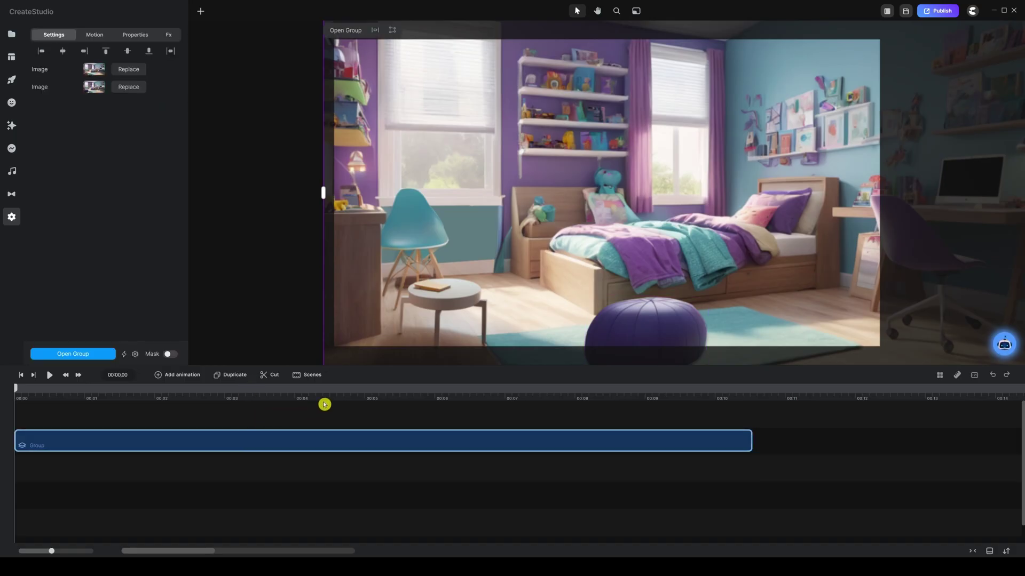
# Rename the new group to BG.
pyautogui.moveTo(319, 398); pyautogui.dragTo(272, 407)
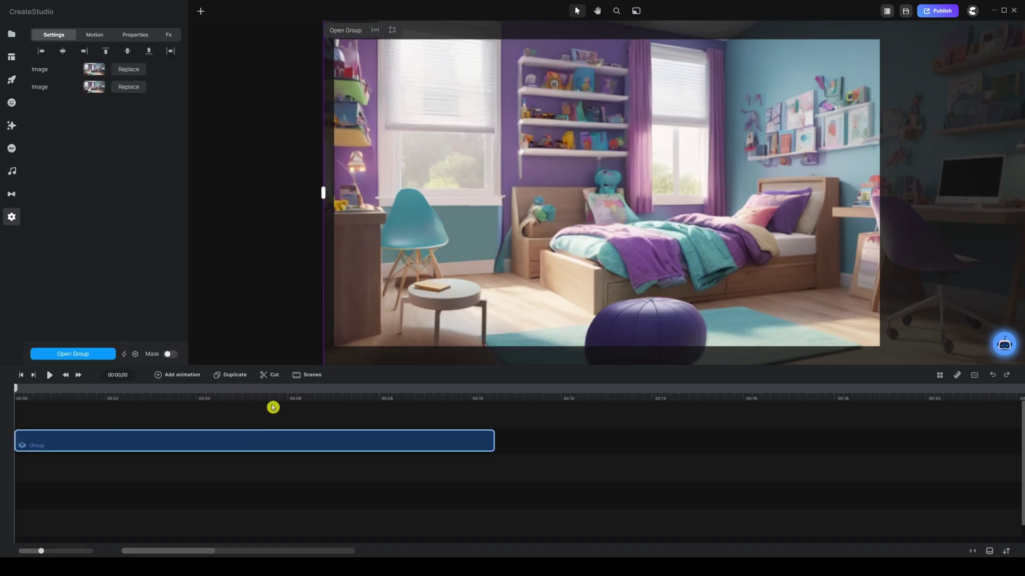
pyautogui.rightClick(277, 440)
pyautogui.click(303, 294)
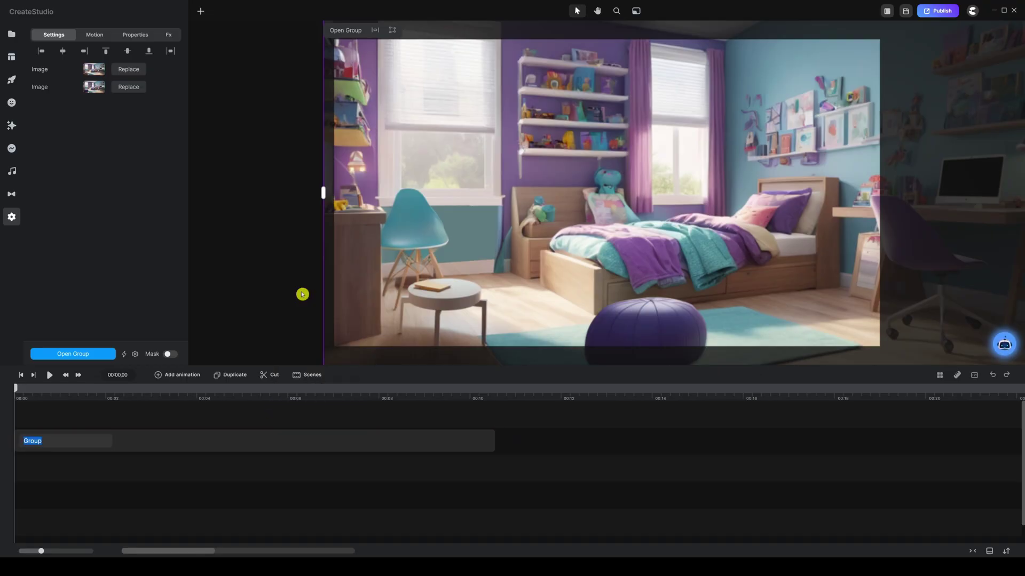
pyautogui.write('BG')
pyautogui.press('Return')
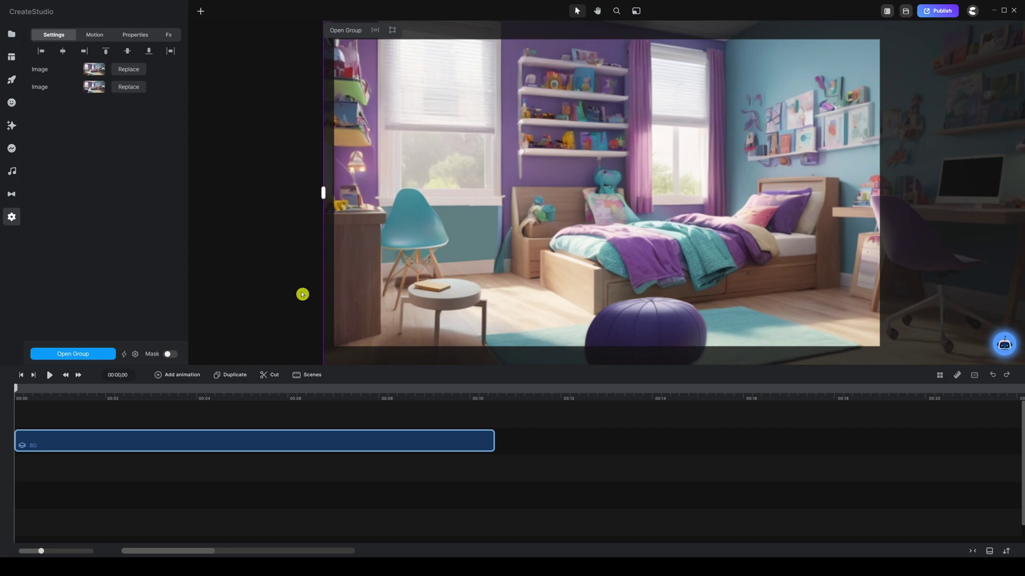
pyautogui.click(351, 418)
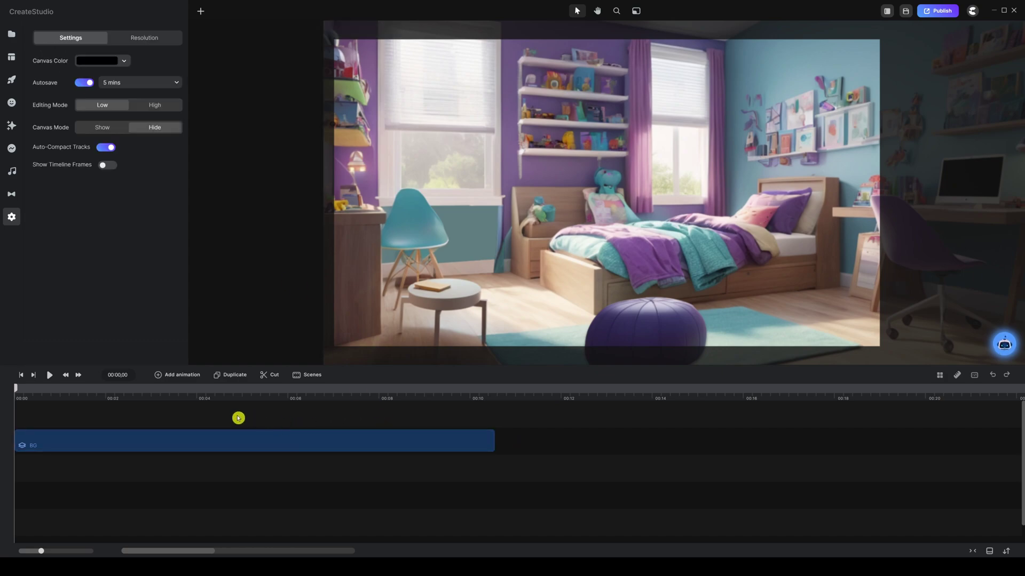
# Add a Position animation with Smooth easing at the start of the BG group.
pyautogui.click(184, 441)
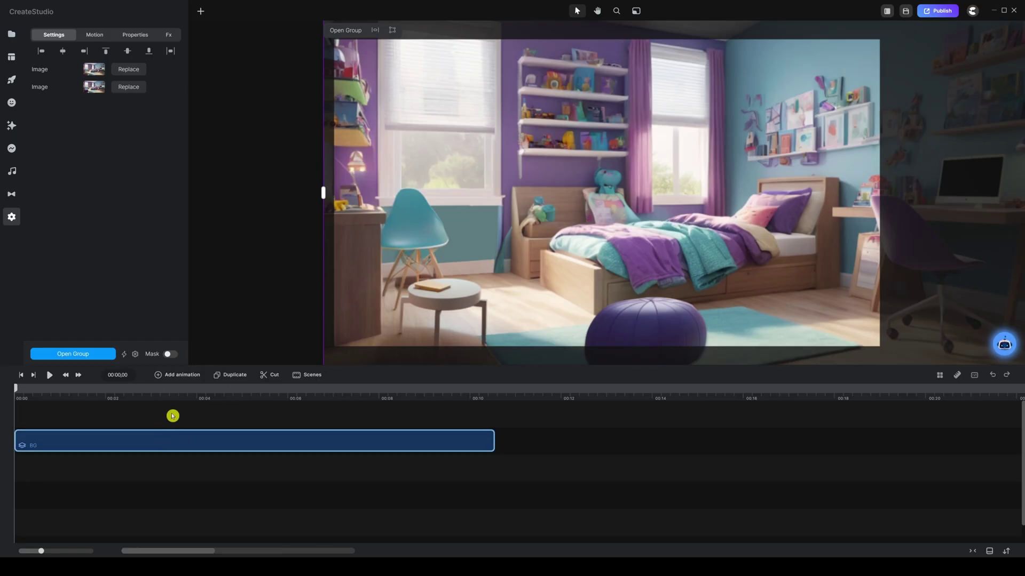
pyautogui.click(179, 377)
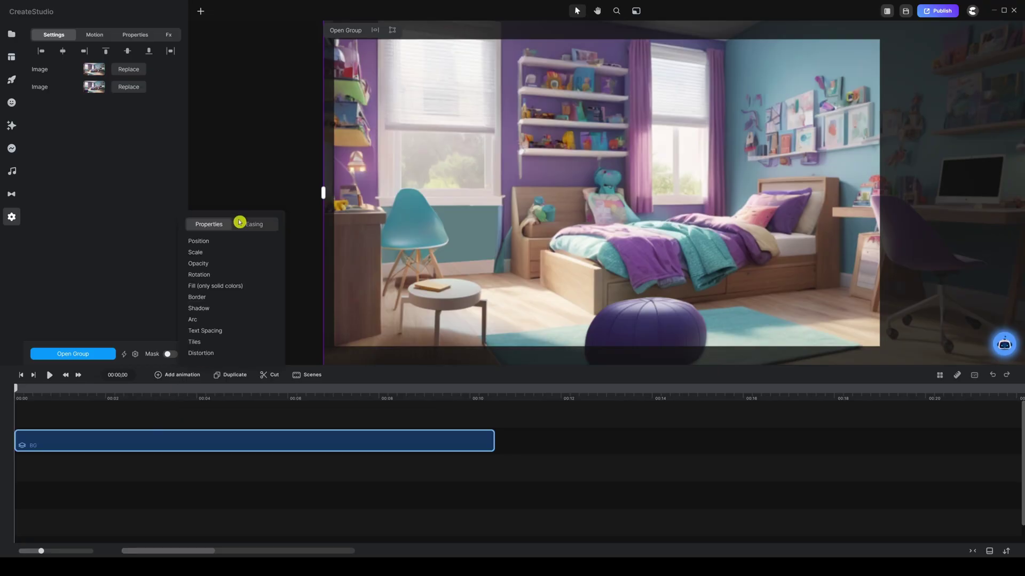
pyautogui.click(211, 244)
pyautogui.click(253, 228)
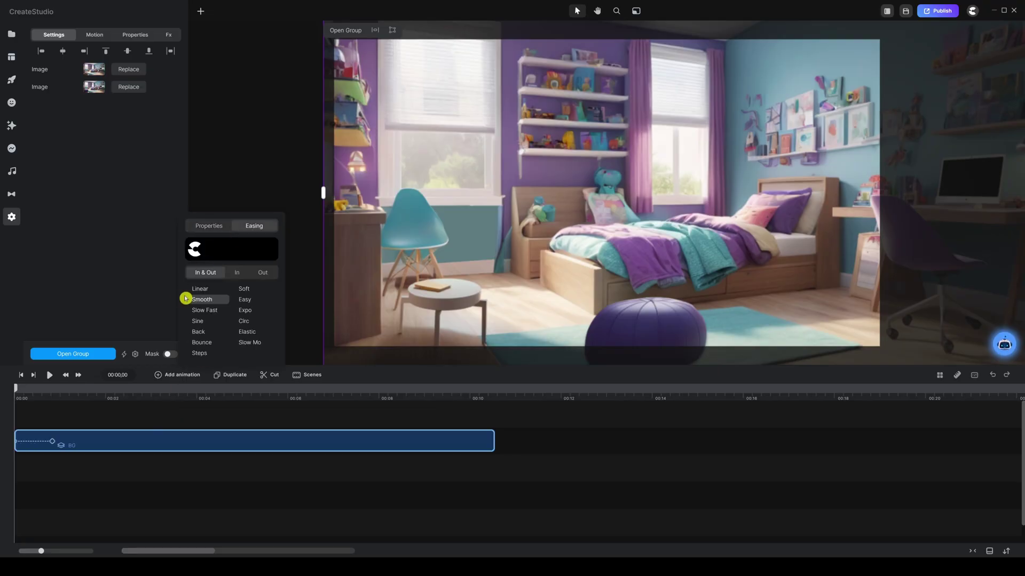
pyautogui.click(100, 417)
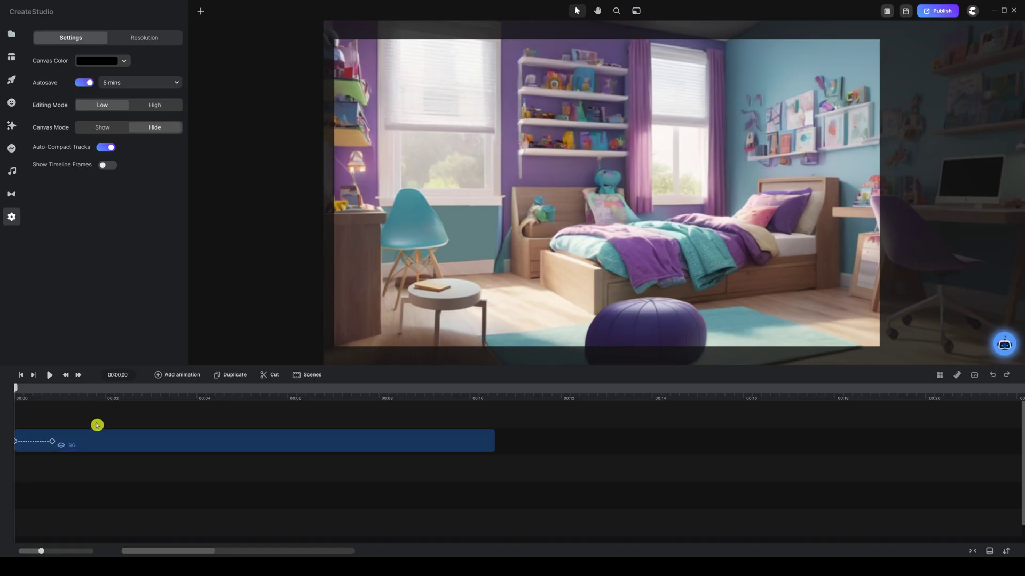
# Extend the BG group's position animation so its end keyframe sits at 00:05,28.
pyautogui.click(51, 449)
pyautogui.moveTo(240, 393); pyautogui.dragTo(287, 381)
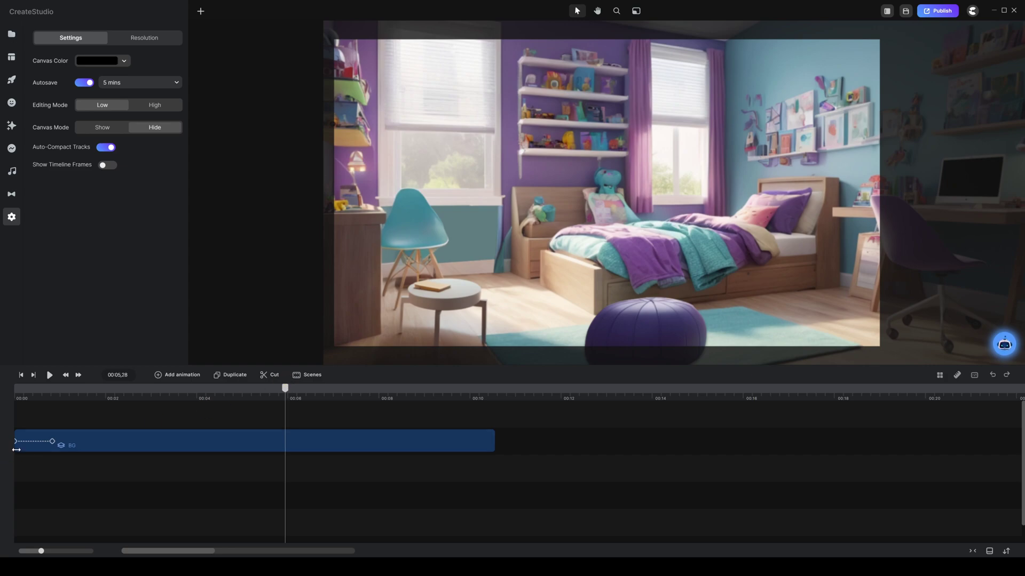
pyautogui.moveTo(52, 442); pyautogui.dragTo(274, 442)
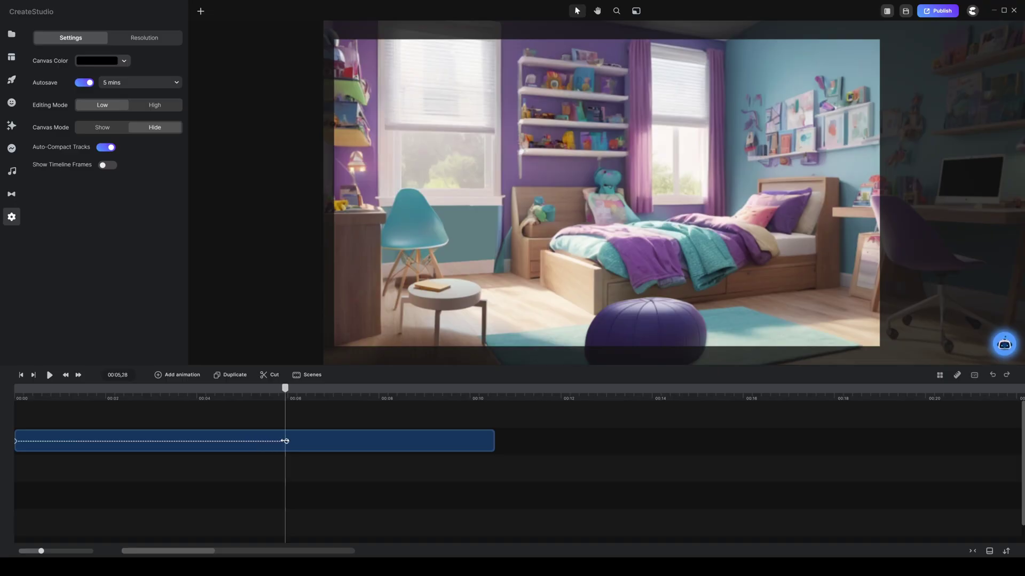
pyautogui.click(284, 441)
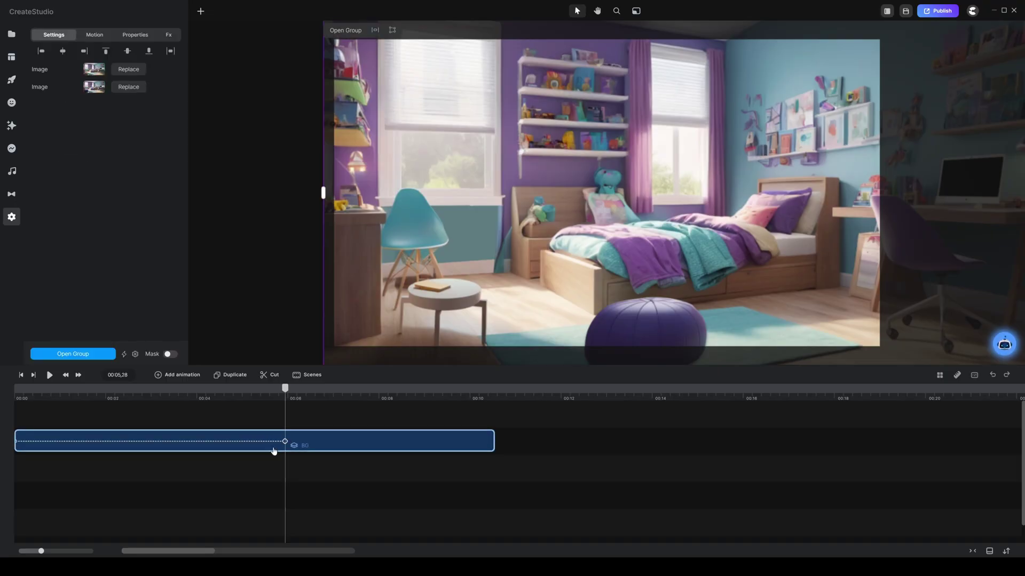
# Shift the BG group left at the end keyframe to bring the desk and purple chair into frame, and preview the pan.
pyautogui.click(265, 450)
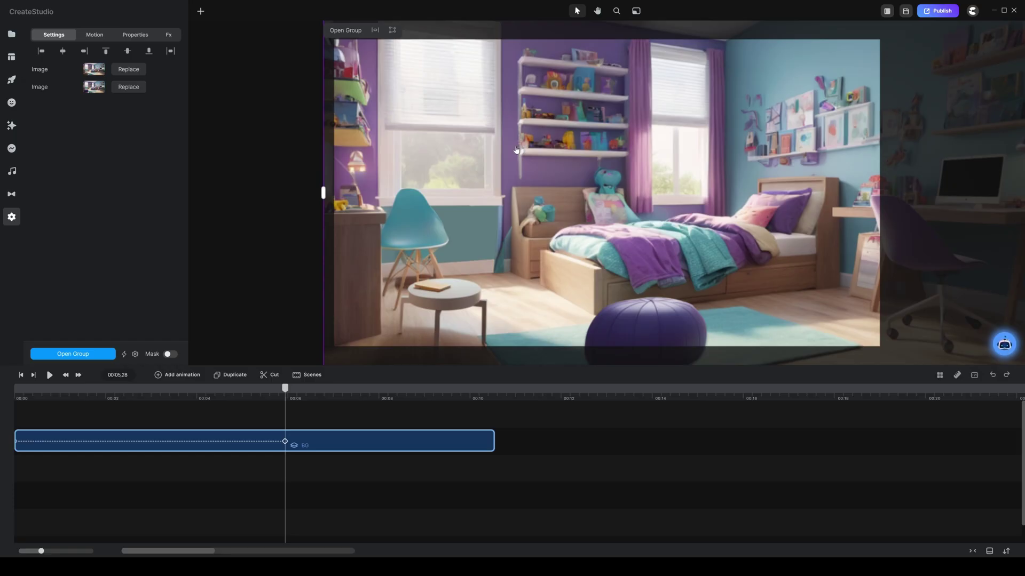
pyautogui.moveTo(600, 170); pyautogui.dragTo(485, 176)
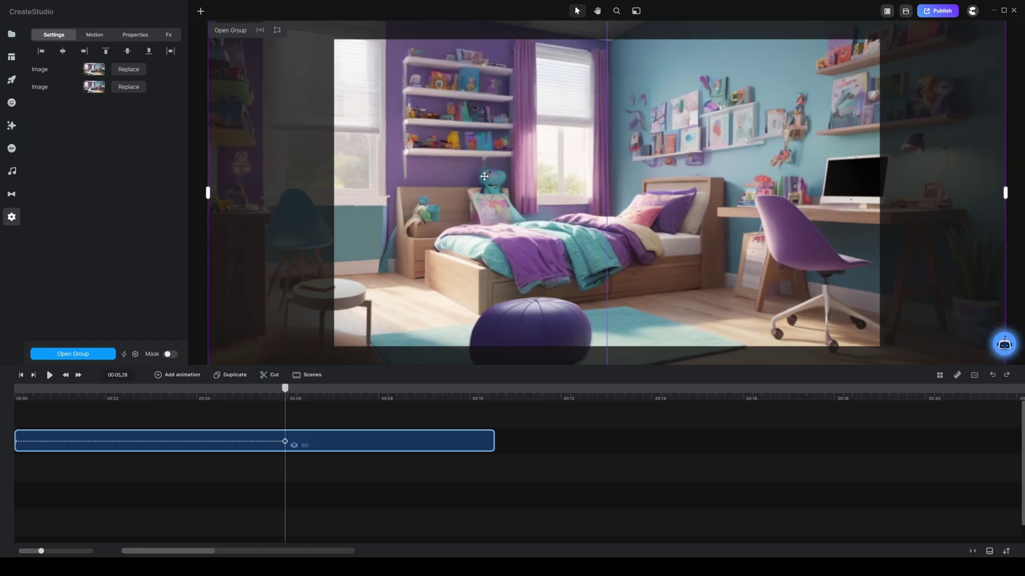
pyautogui.click(314, 421)
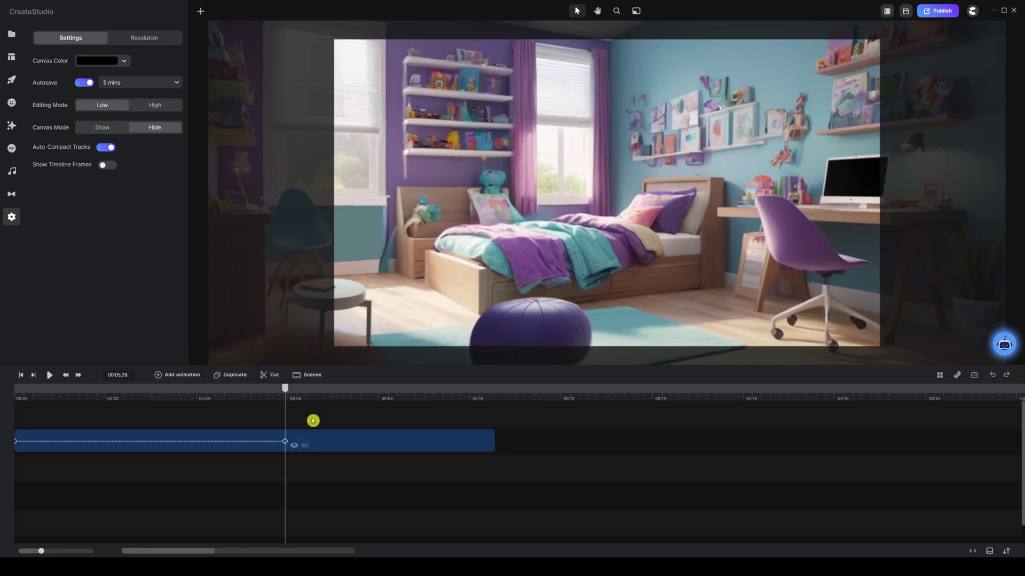
pyautogui.press('space')
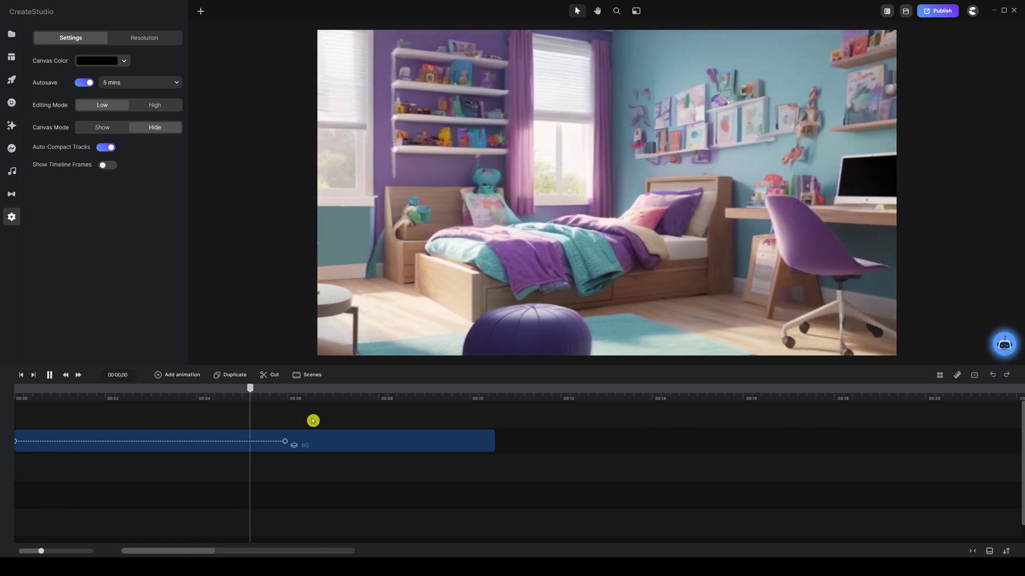
pyautogui.press('space')
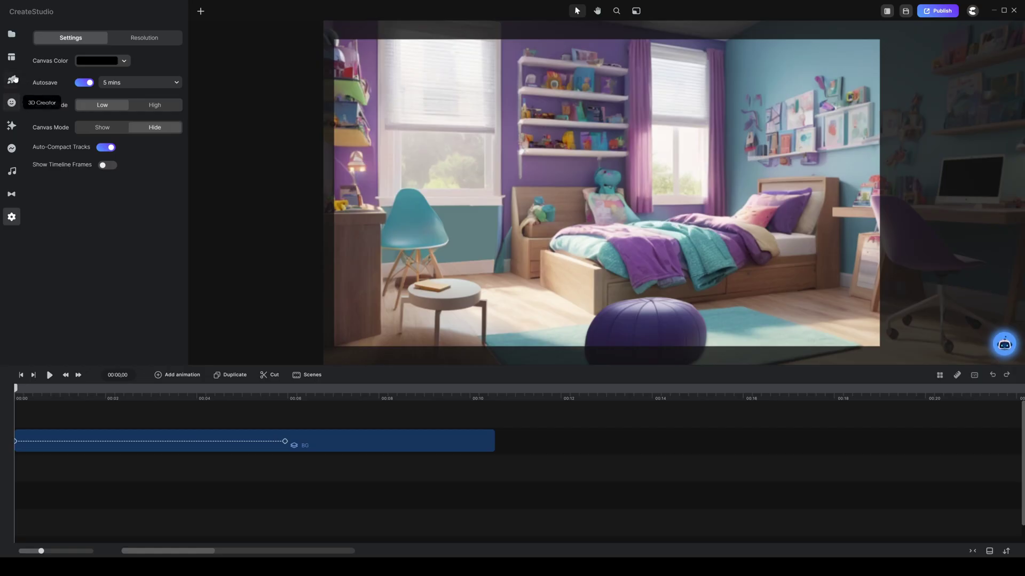
# Open the full 3D character library and filter it to Pixar style and Male characters.
pyautogui.click(12, 102)
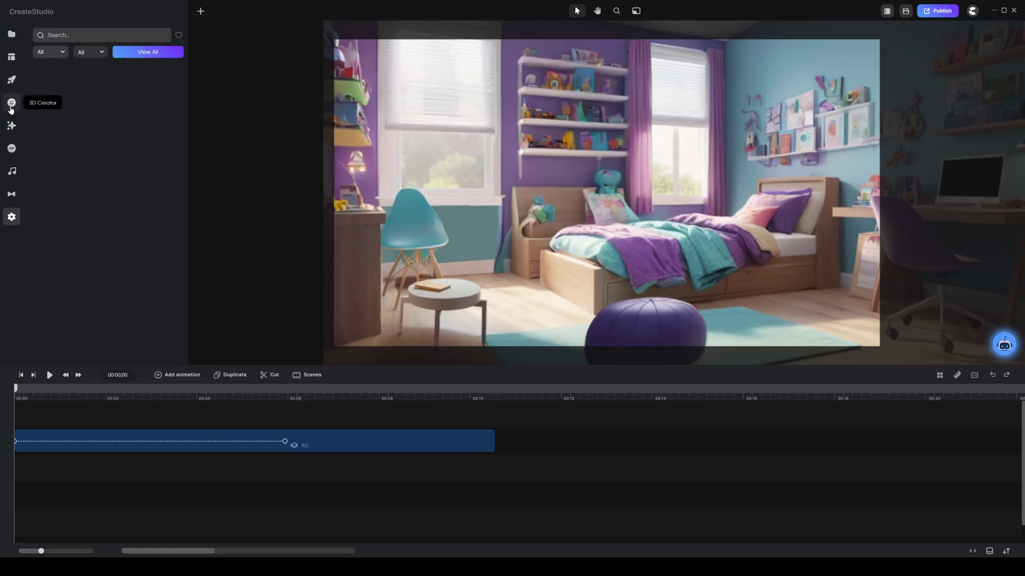
pyautogui.click(152, 53)
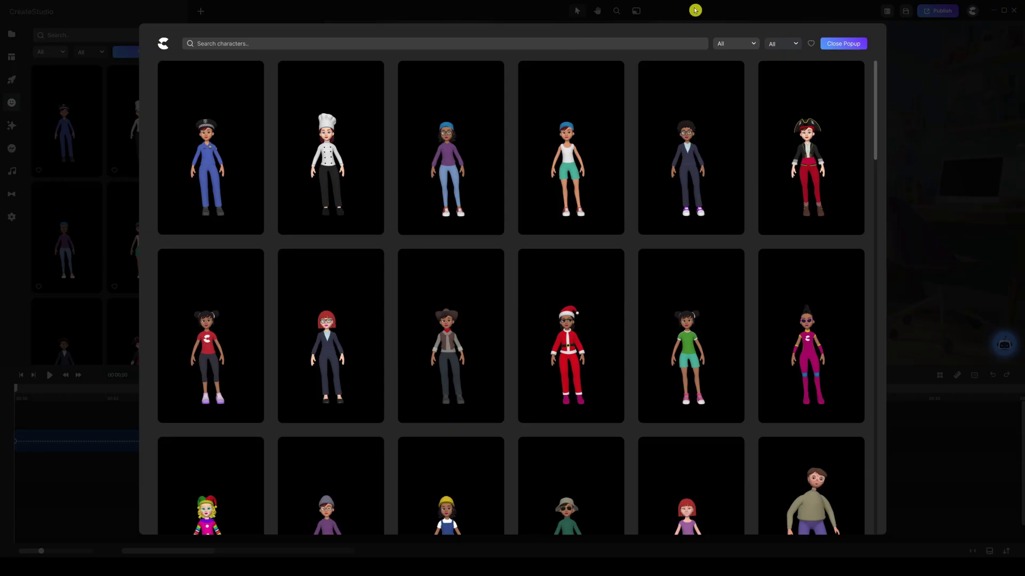
pyautogui.click(679, 32)
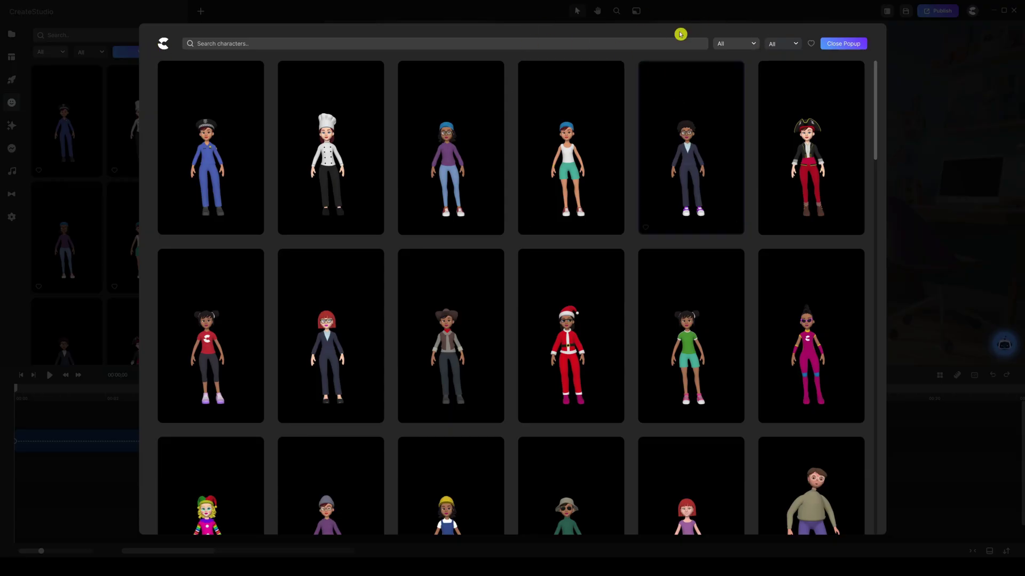
pyautogui.click(738, 43)
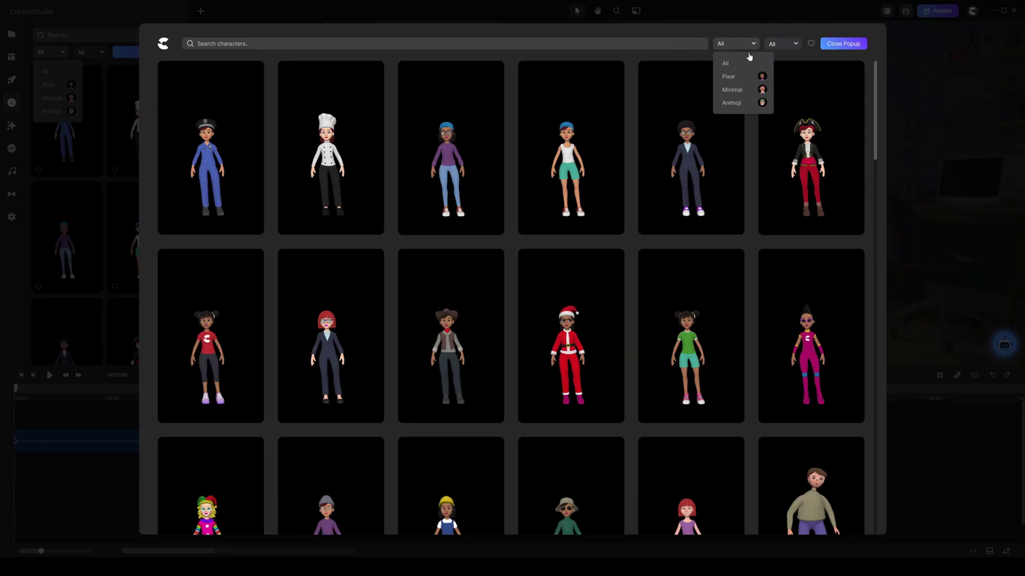
pyautogui.click(732, 76)
pyautogui.click(778, 45)
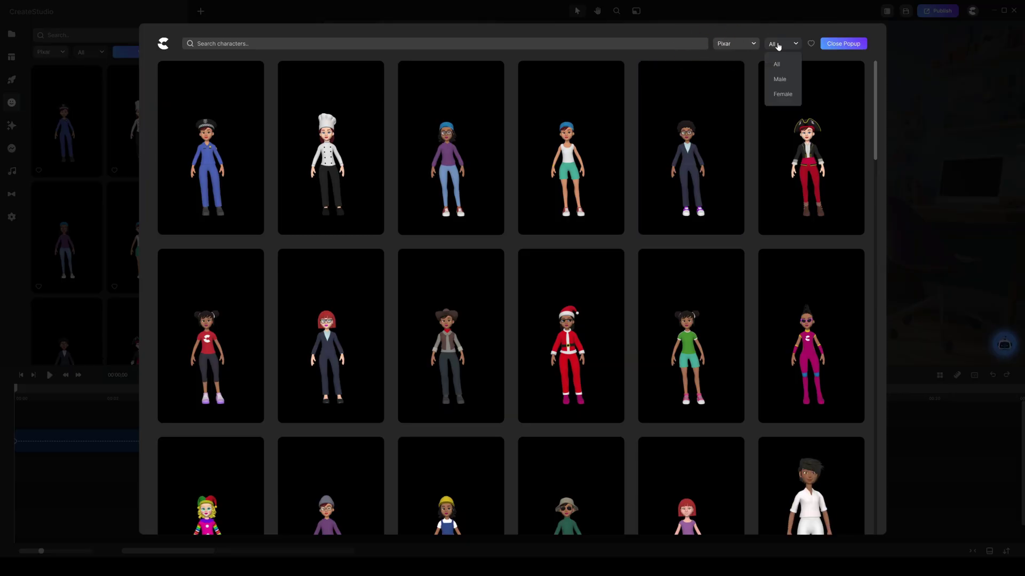
pyautogui.click(780, 79)
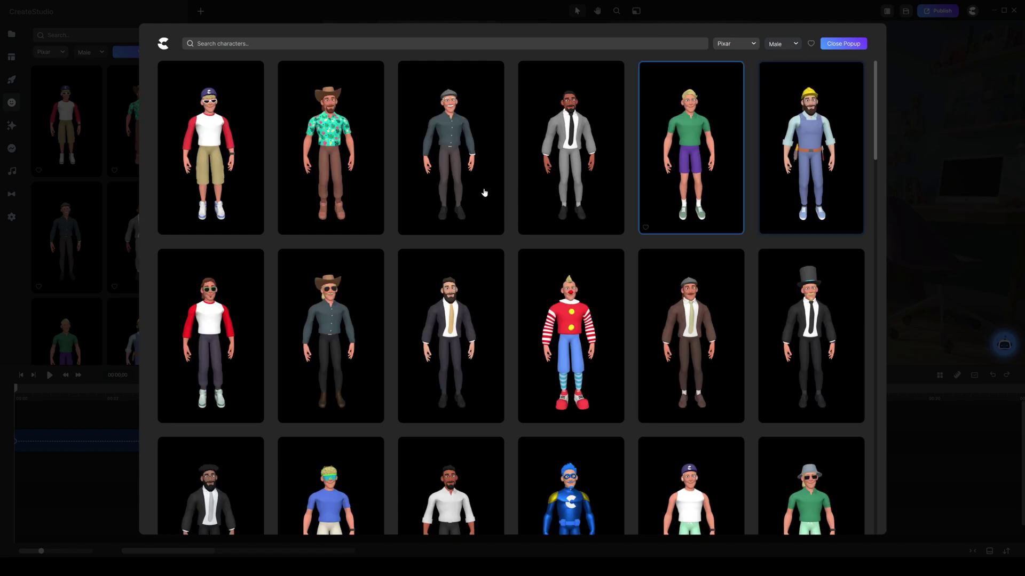
# Add the dark-haired boy with the teal shirt and backpack to the scene and close the character library.
pyautogui.scroll(-6, 478, 191)
pyautogui.scroll(-3, 479, 188)
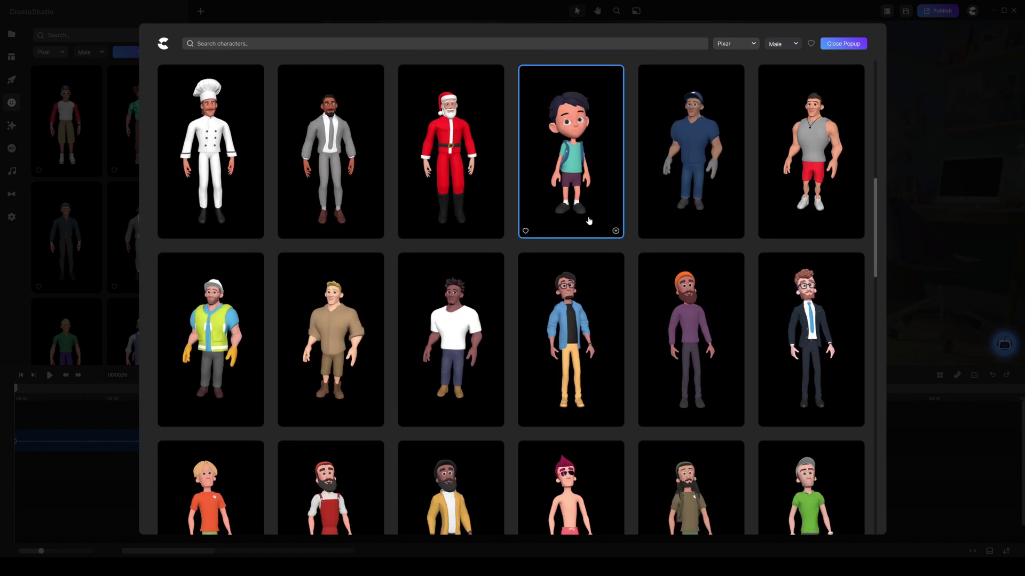
pyautogui.click(616, 231)
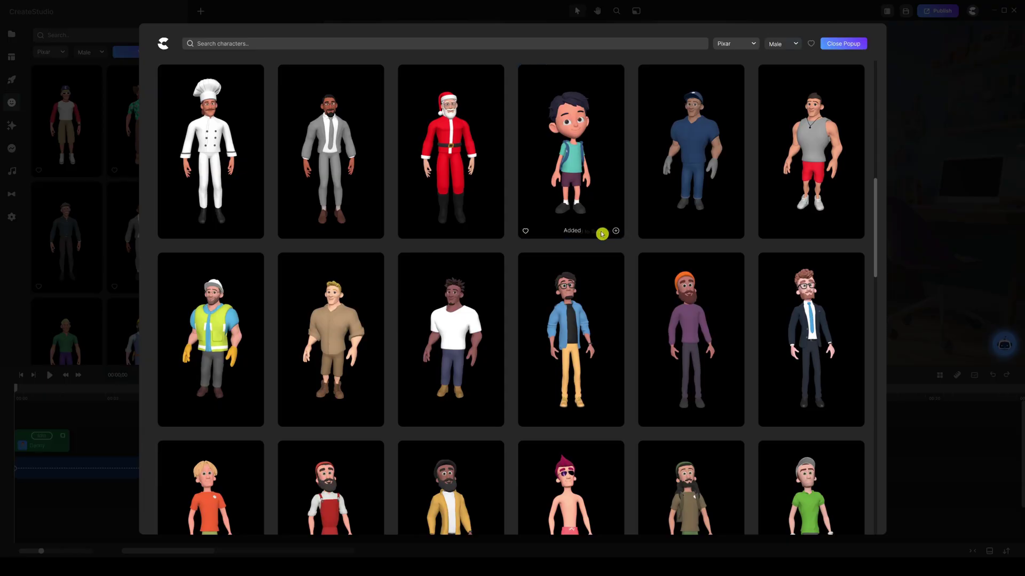
pyautogui.click(96, 415)
pyautogui.click(646, 190)
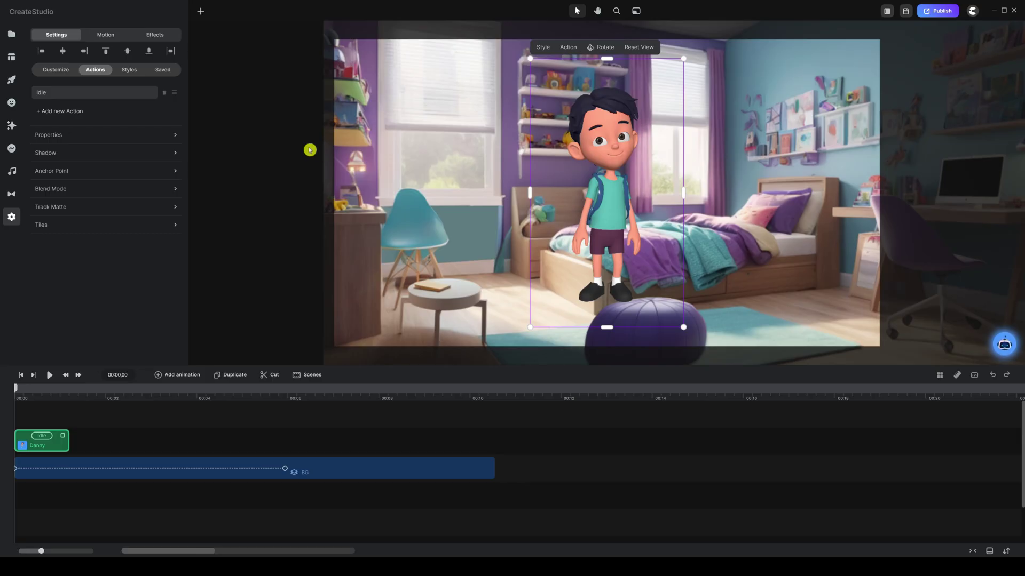
# Apply the saved boy style with glasses, red alien T-shirt and blue shorts to the character.
pyautogui.click(162, 70)
pyautogui.scroll(-2, 93, 181)
pyautogui.scroll(-5, 93, 180)
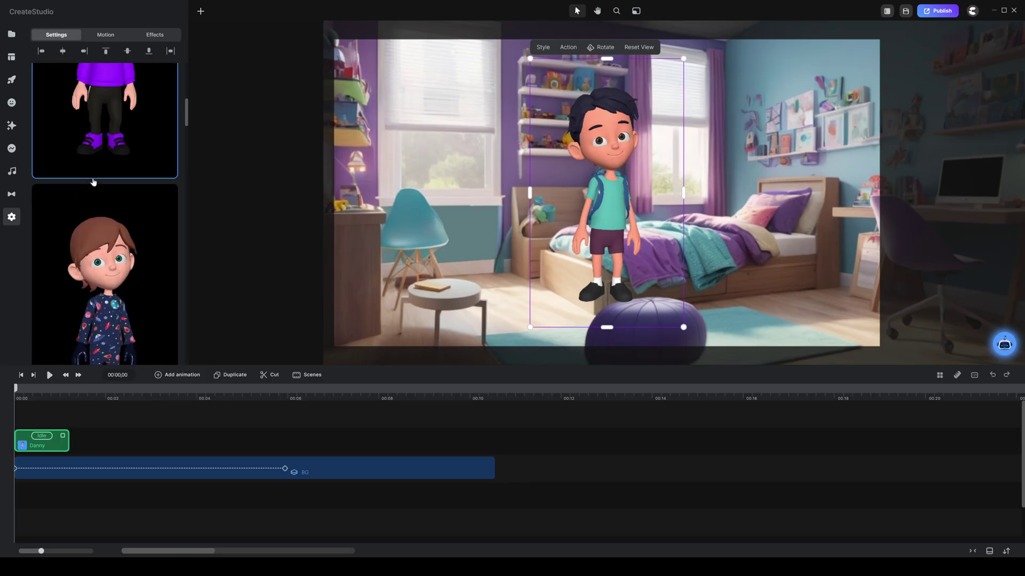
pyautogui.scroll(-3, 108, 181)
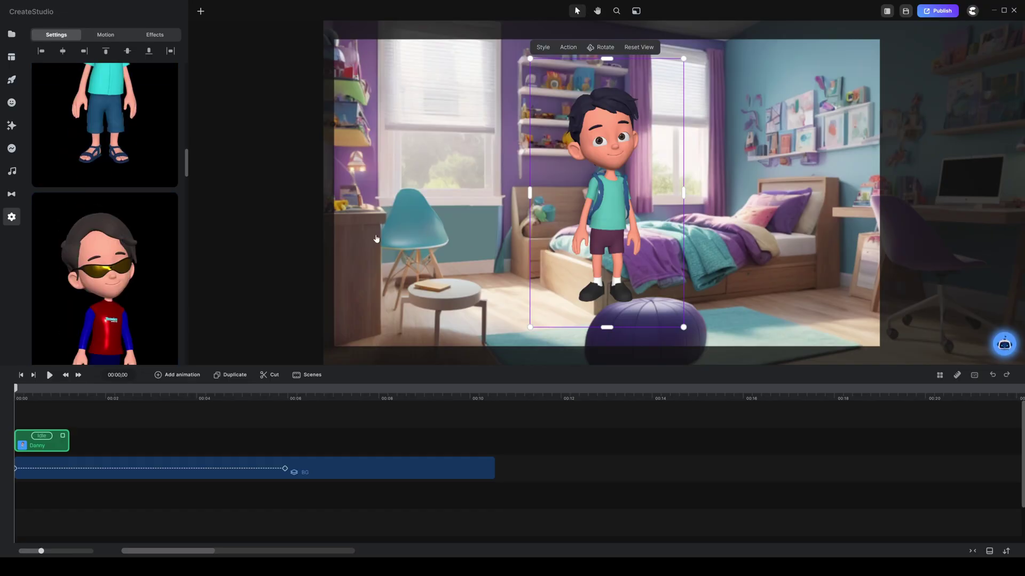
pyautogui.scroll(-3, 101, 225)
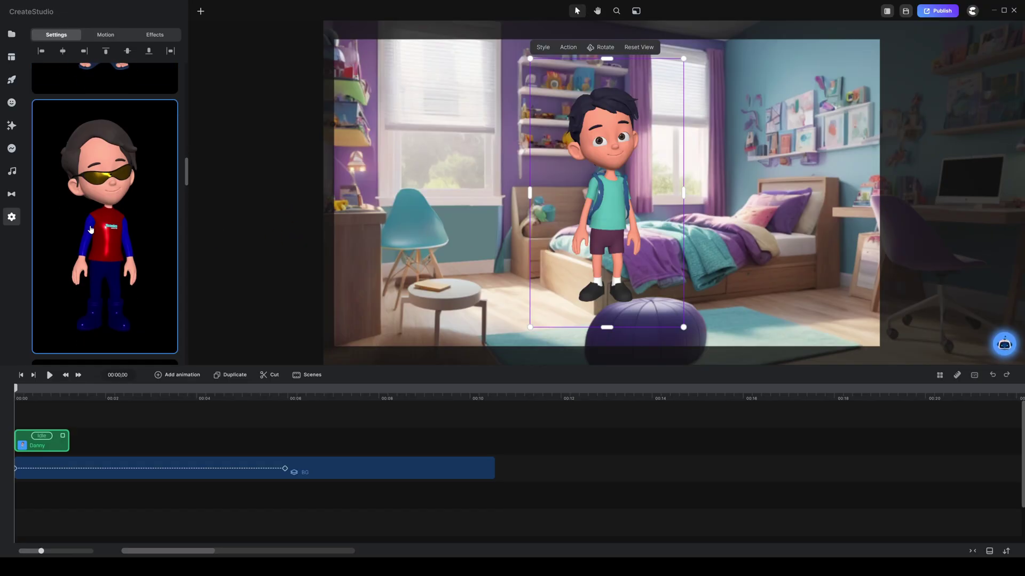
pyautogui.scroll(-10, 101, 224)
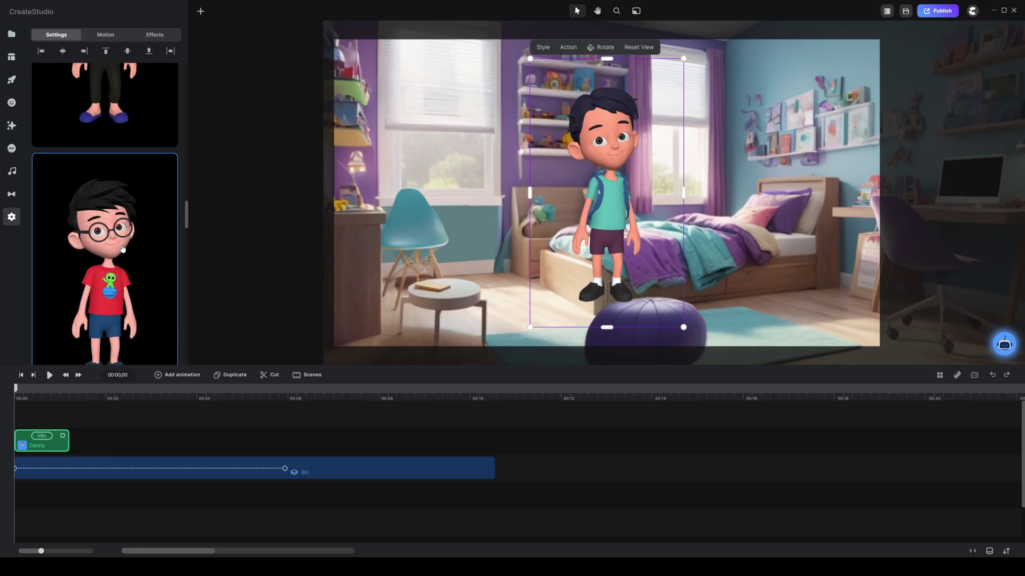
pyautogui.click(105, 198)
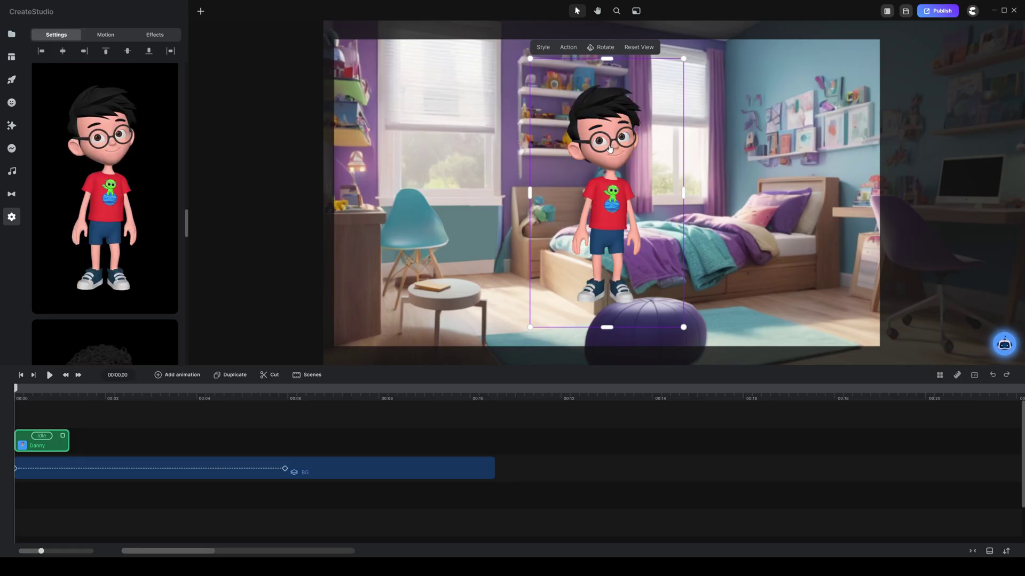
pyautogui.click(162, 431)
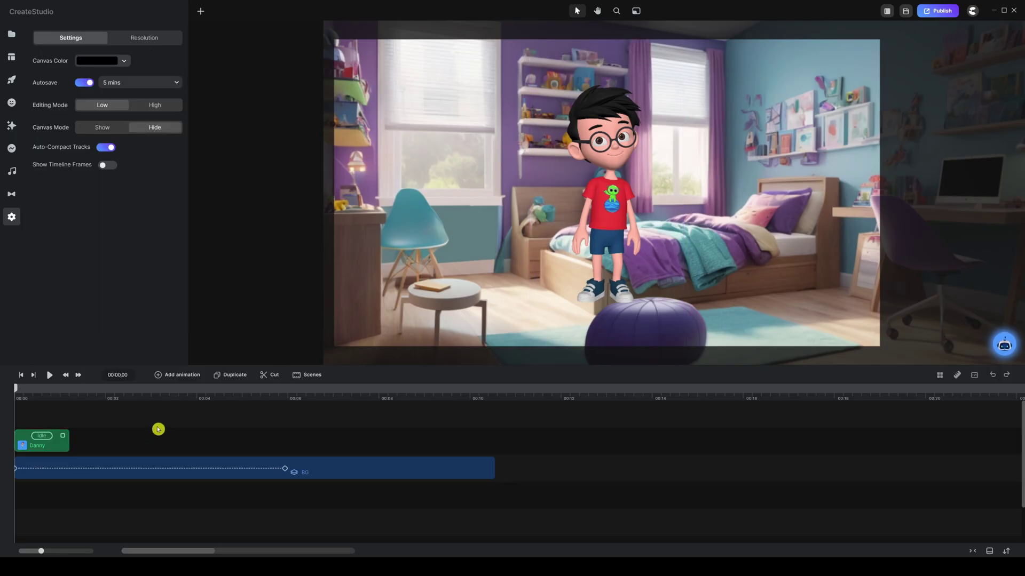
# Change the boy character's action from Idle to Sitting.
pyautogui.click(617, 140)
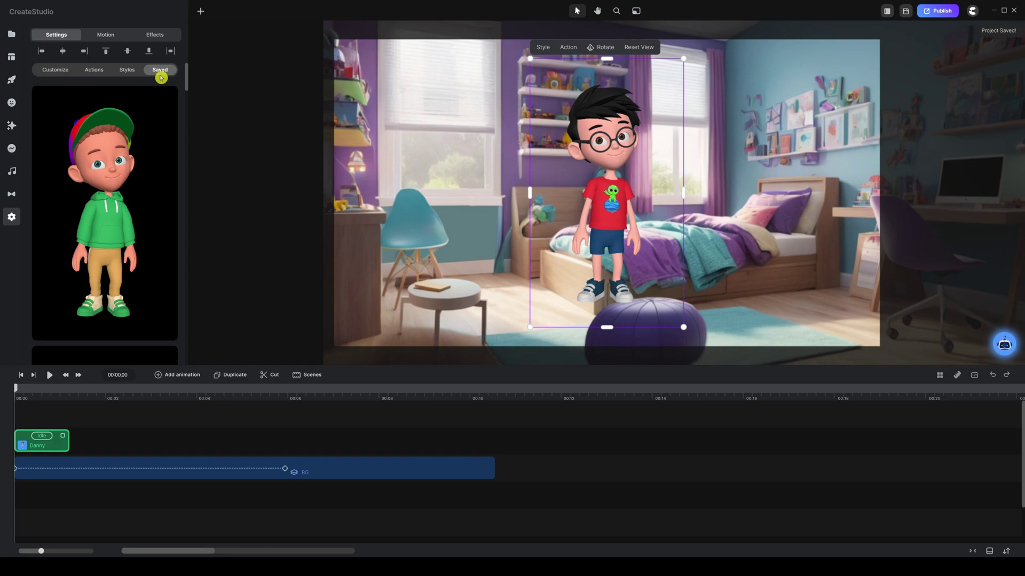
pyautogui.click(92, 71)
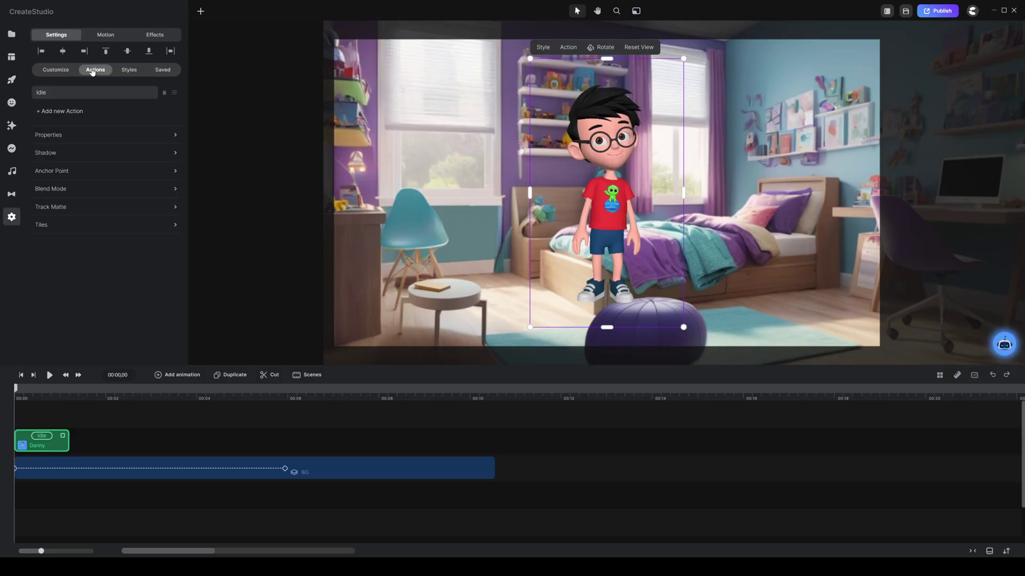
pyautogui.click(93, 97)
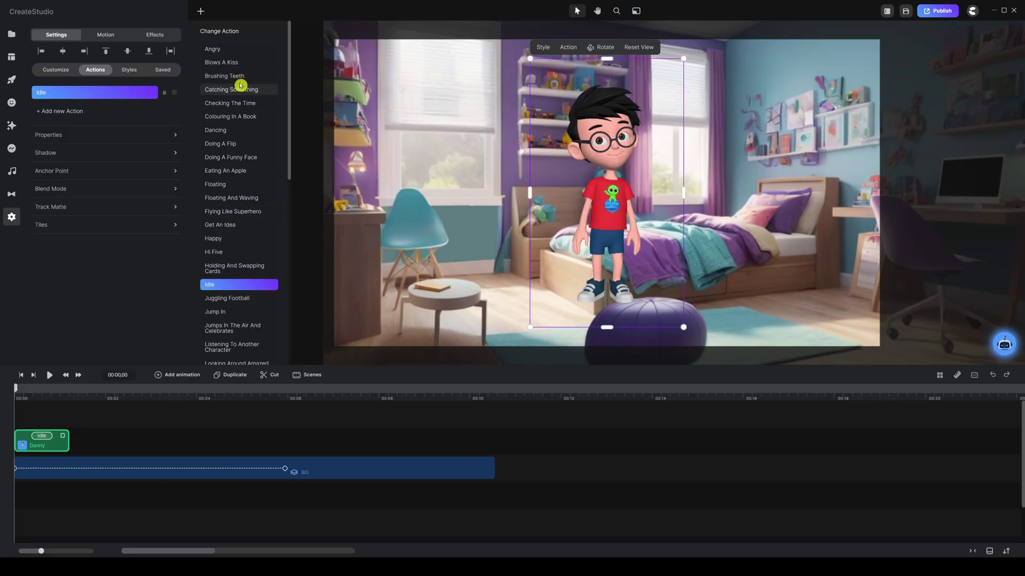
pyautogui.scroll(-10, 257, 288)
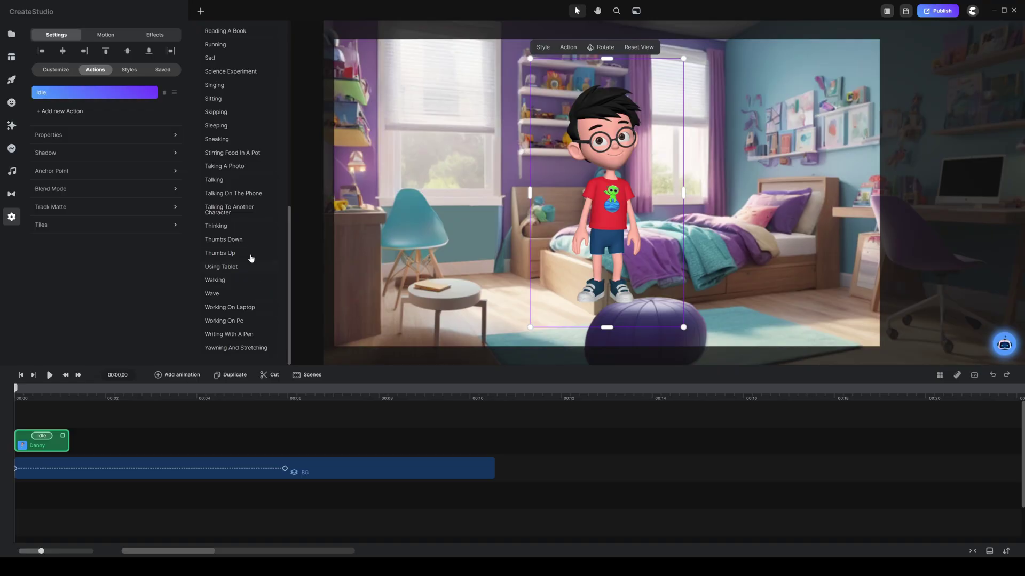
pyautogui.click(213, 99)
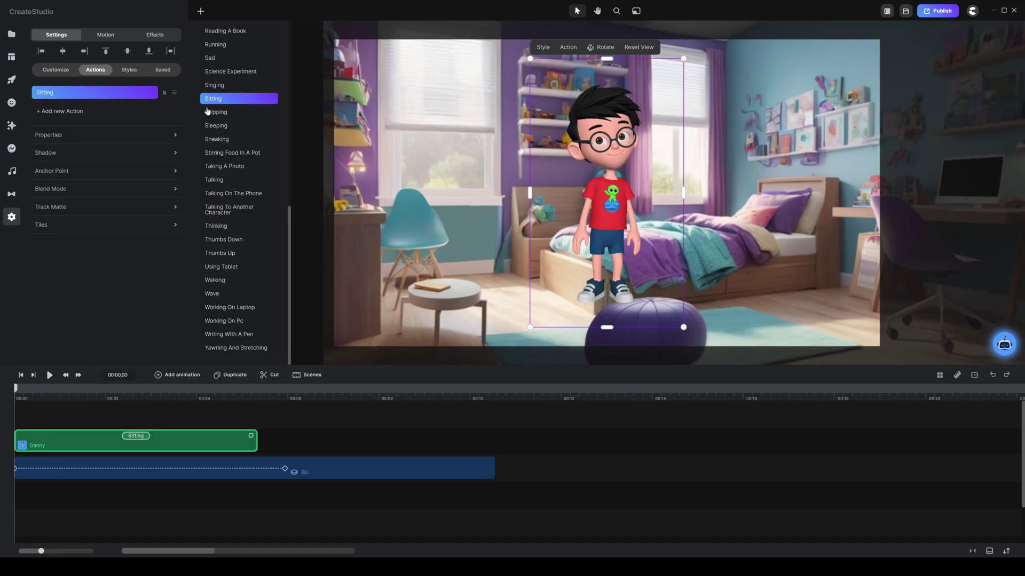
pyautogui.click(85, 410)
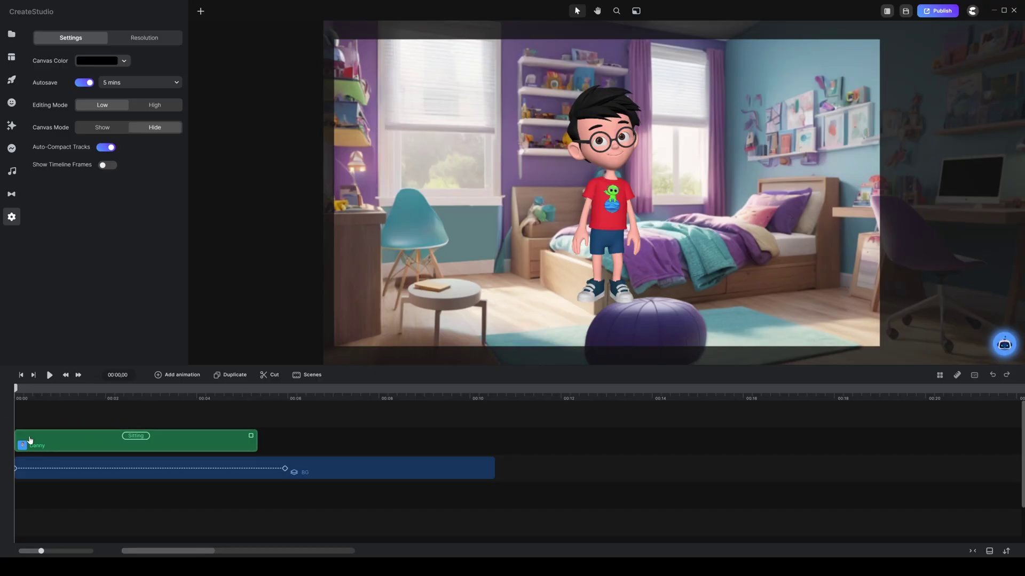
# Turn on Disable Start and Disable End for the boy's Sitting action.
pyautogui.moveTo(16, 389)
pyautogui.mouseDown()
pyautogui.moveTo(242, 390)
pyautogui.moveTo(6, 388)
pyautogui.mouseUp()
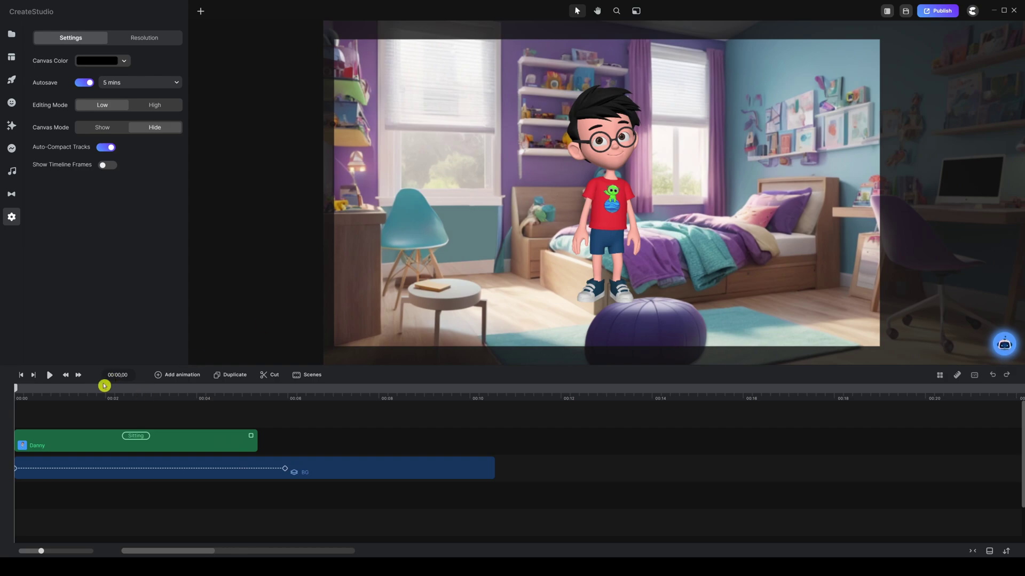
pyautogui.moveTo(122, 444)
pyautogui.mouseDown()
pyautogui.moveTo(114, 430)
pyautogui.moveTo(148, 427)
pyautogui.moveTo(134, 440)
pyautogui.mouseUp()
pyautogui.click(149, 441)
pyautogui.click(135, 436)
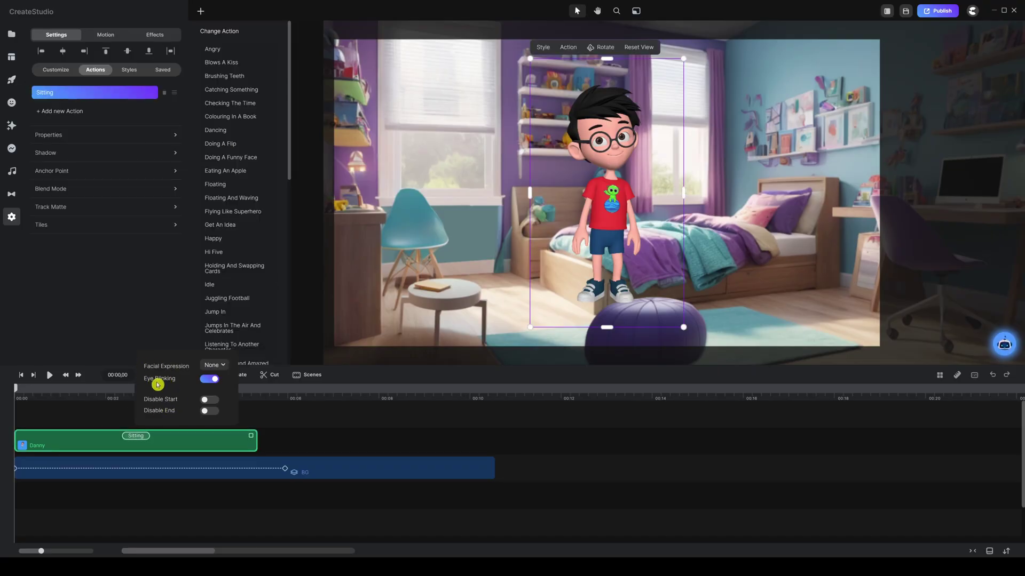
pyautogui.click(211, 401)
pyautogui.click(211, 412)
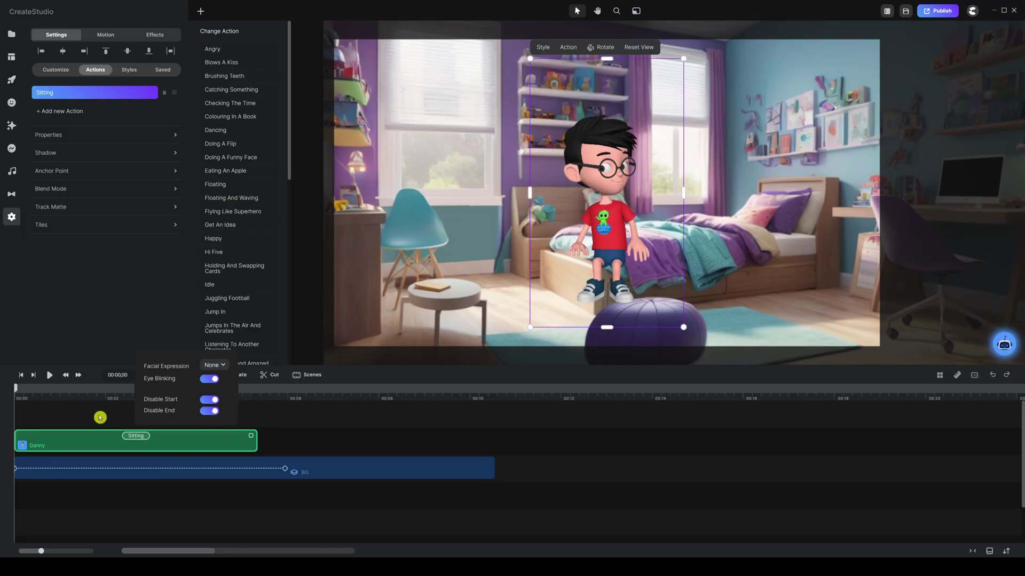
pyautogui.click(80, 418)
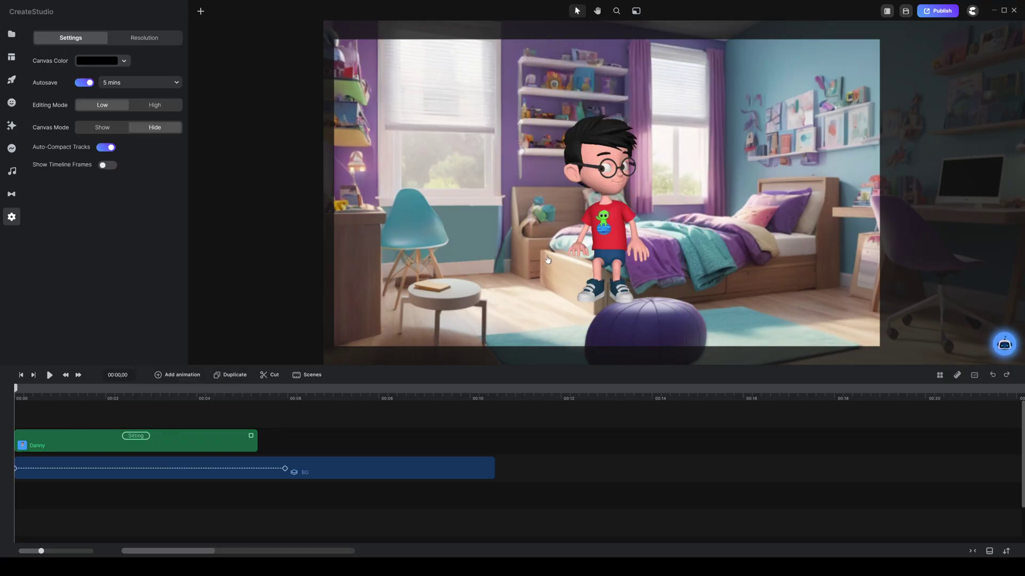
# Preview the seated boy over the panning background and extend his Sitting action to about the end of the BG clip.
pyautogui.click(601, 178)
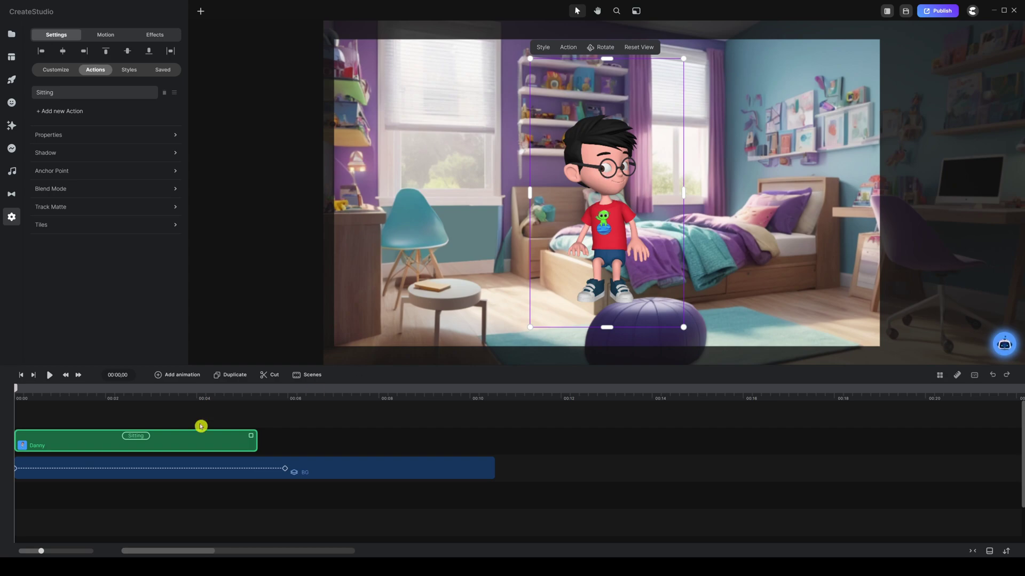
pyautogui.click(51, 376)
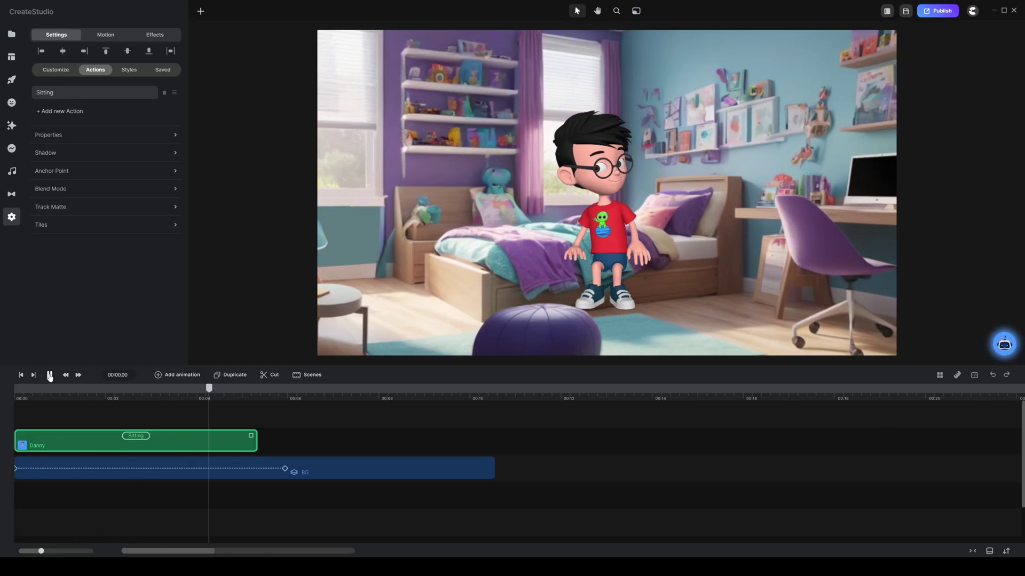
pyautogui.click(50, 375)
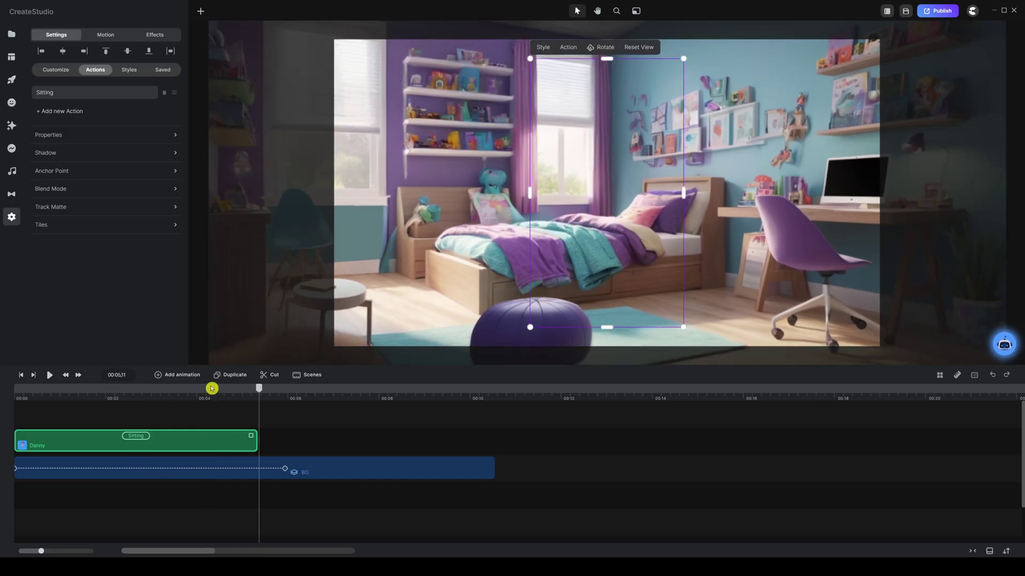
pyautogui.moveTo(259, 389); pyautogui.dragTo(9, 389)
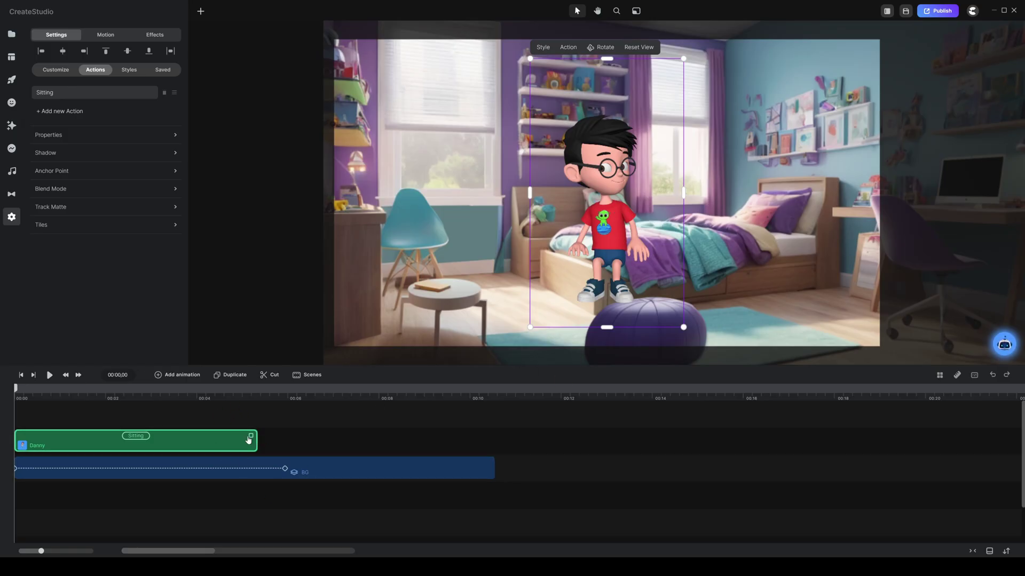
pyautogui.moveTo(250, 435); pyautogui.dragTo(486, 433)
pyautogui.click(427, 414)
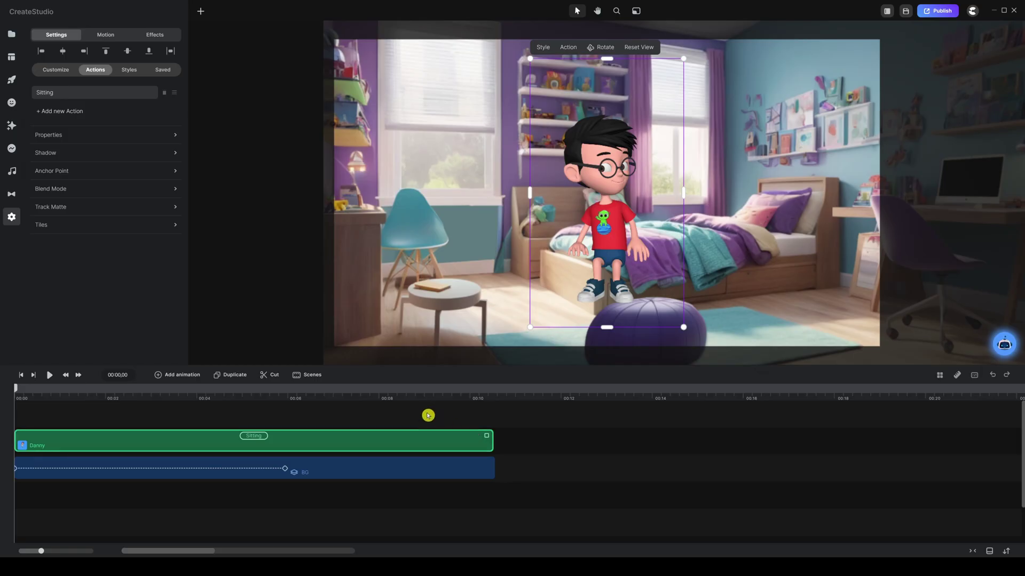
# Place the boy on top of the purple pouf and scale him down slightly to fit it.
pyautogui.click(598, 203)
pyautogui.moveTo(606, 184); pyautogui.dragTo(643, 226)
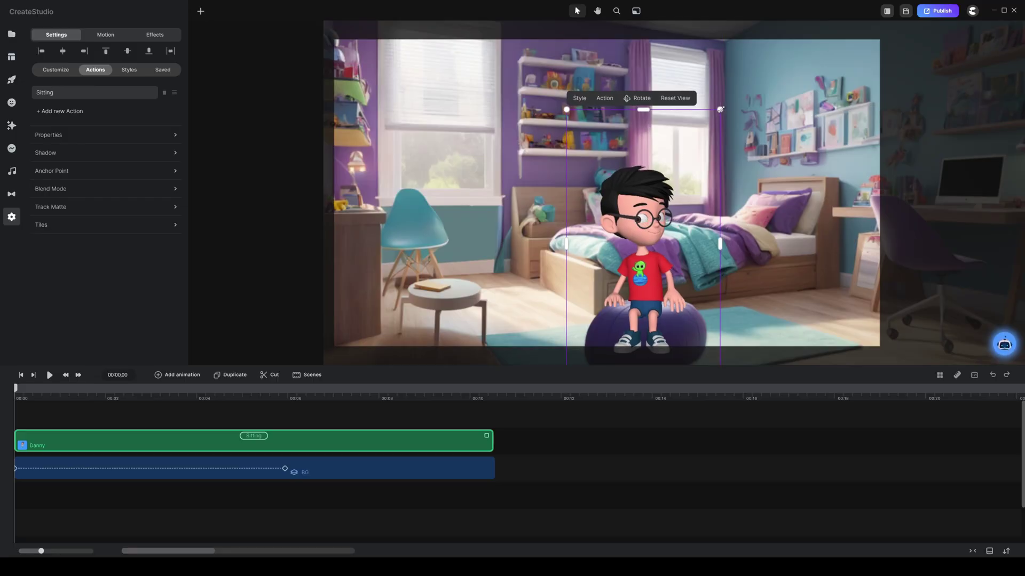
pyautogui.moveTo(720, 110); pyautogui.dragTo(713, 121)
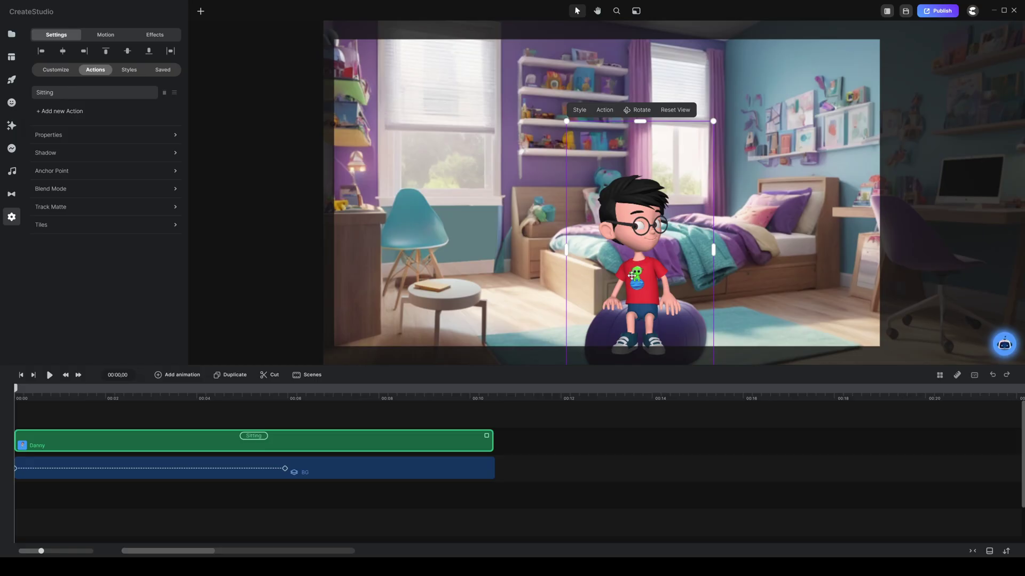
pyautogui.moveTo(631, 276); pyautogui.dragTo(635, 271)
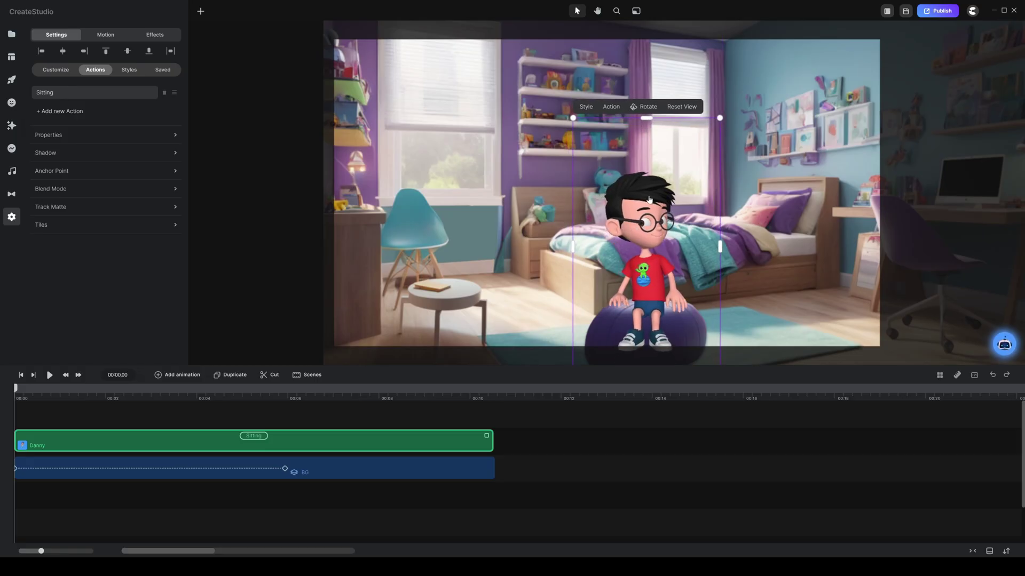
# Rotate the seated boy's 3D view slightly sideways on the pouf.
pyautogui.click(647, 106)
pyautogui.moveTo(638, 248); pyautogui.dragTo(648, 248)
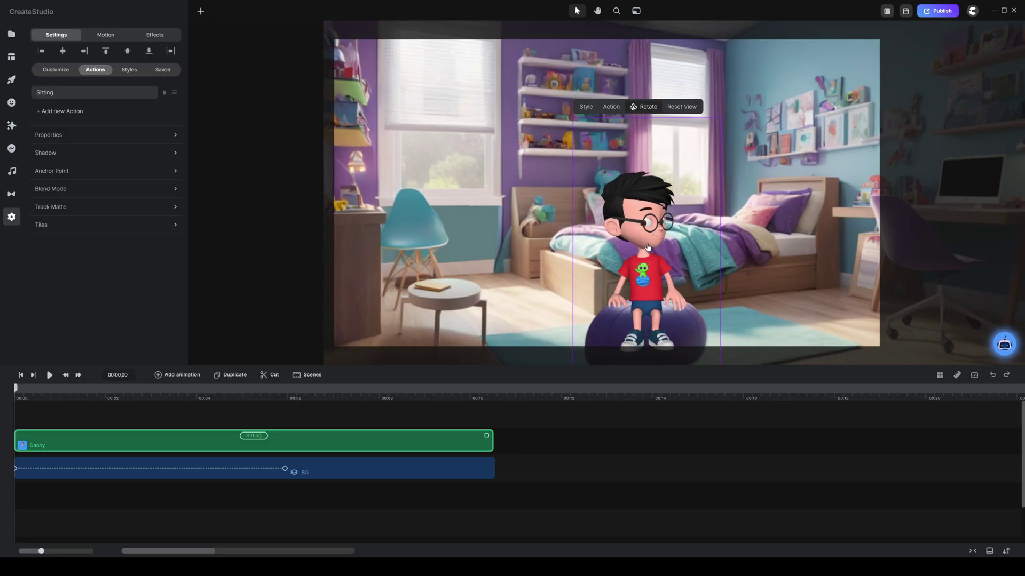
pyautogui.click(651, 108)
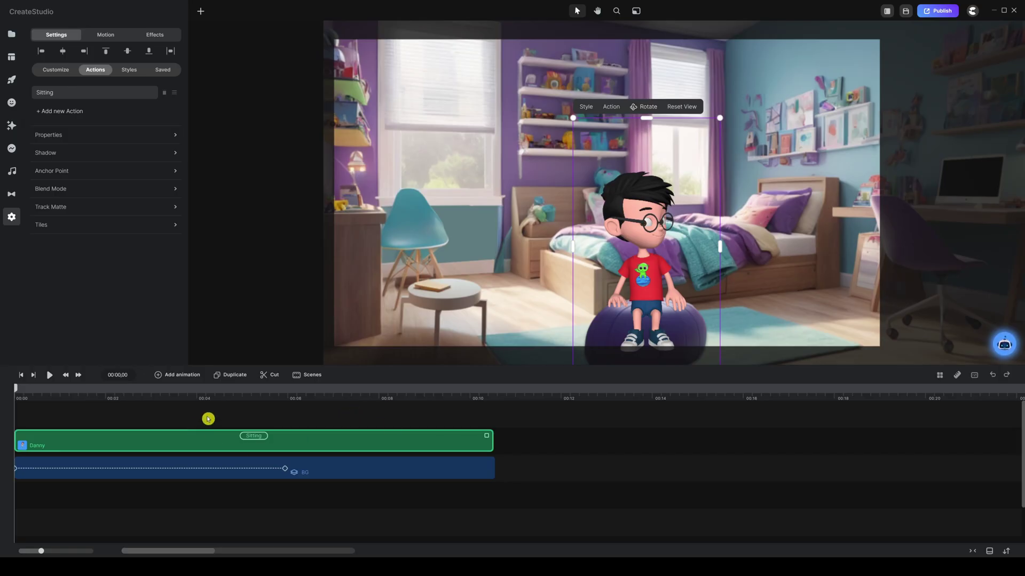
pyautogui.click(256, 423)
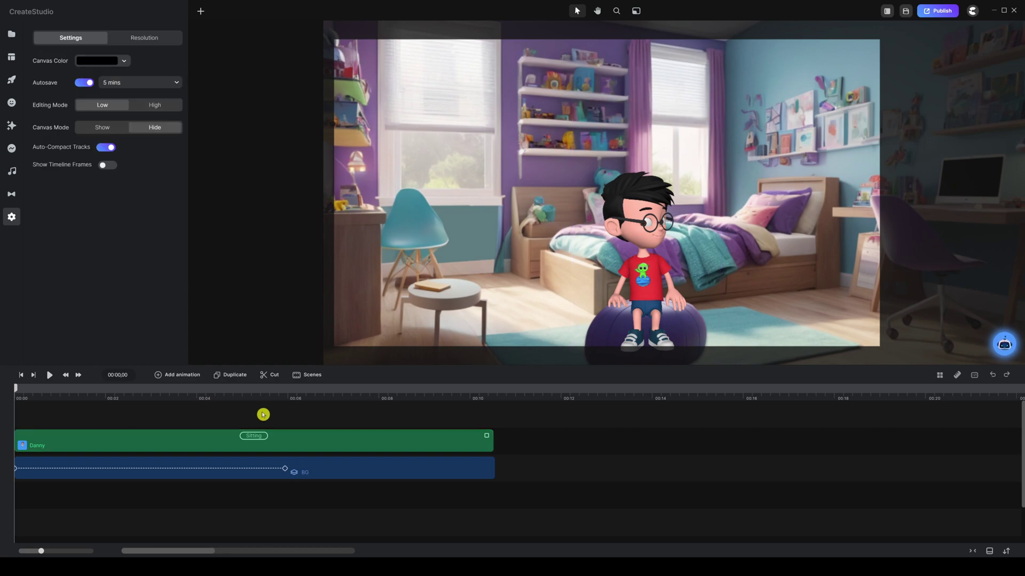
# Add the saved 3D TV group to the scene and trim its clip to end with the BG clip.
pyautogui.click(12, 57)
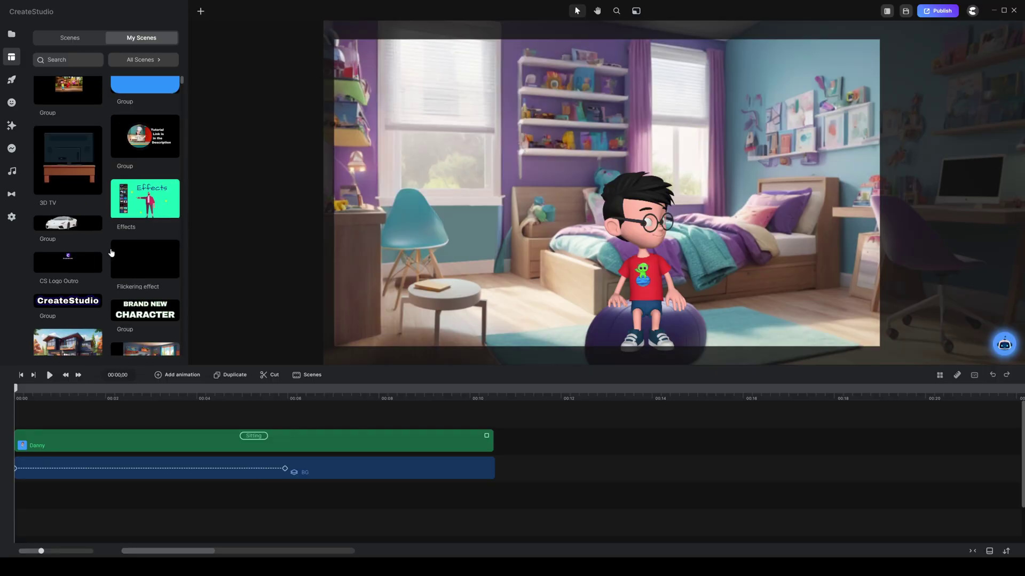
pyautogui.moveTo(65, 169); pyautogui.dragTo(583, 217)
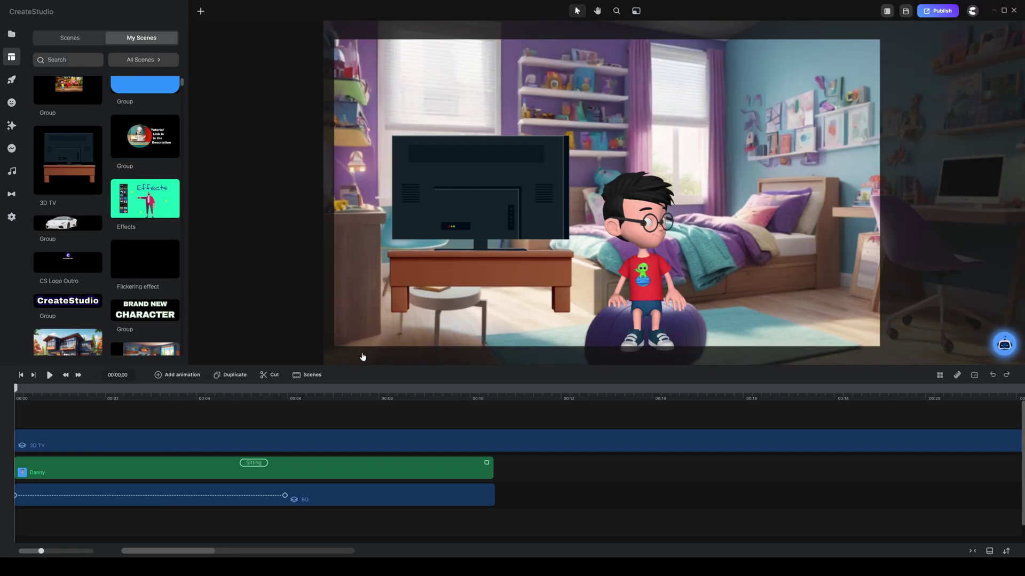
pyautogui.click(325, 411)
pyautogui.moveTo(328, 396); pyautogui.dragTo(275, 398)
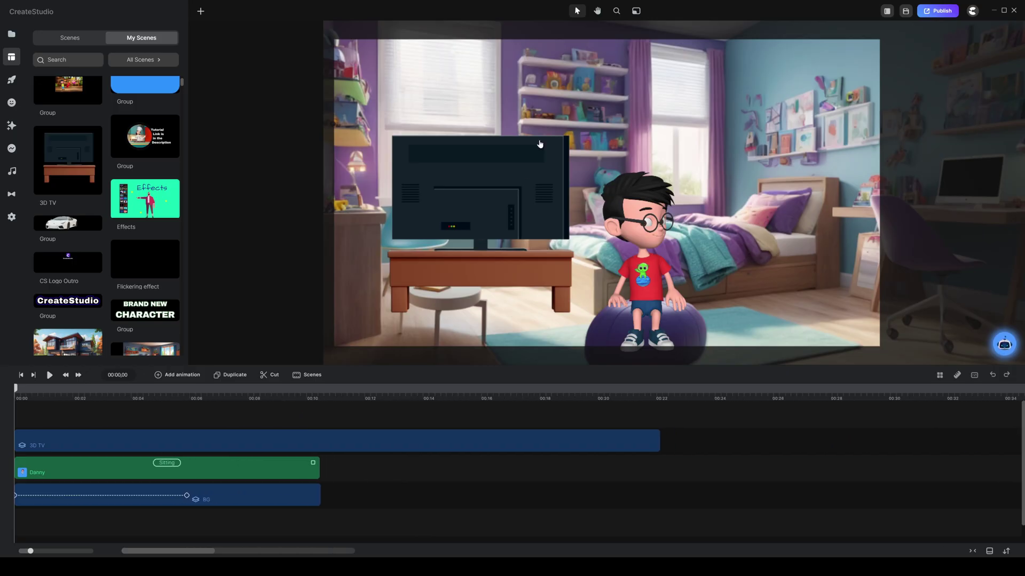
pyautogui.click(508, 165)
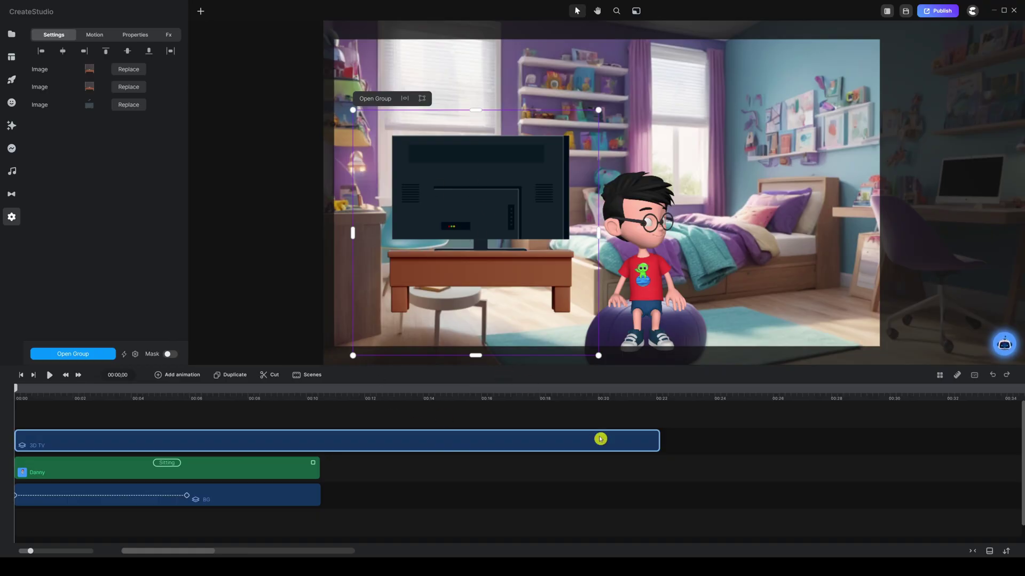
pyautogui.moveTo(657, 438); pyautogui.dragTo(320, 441)
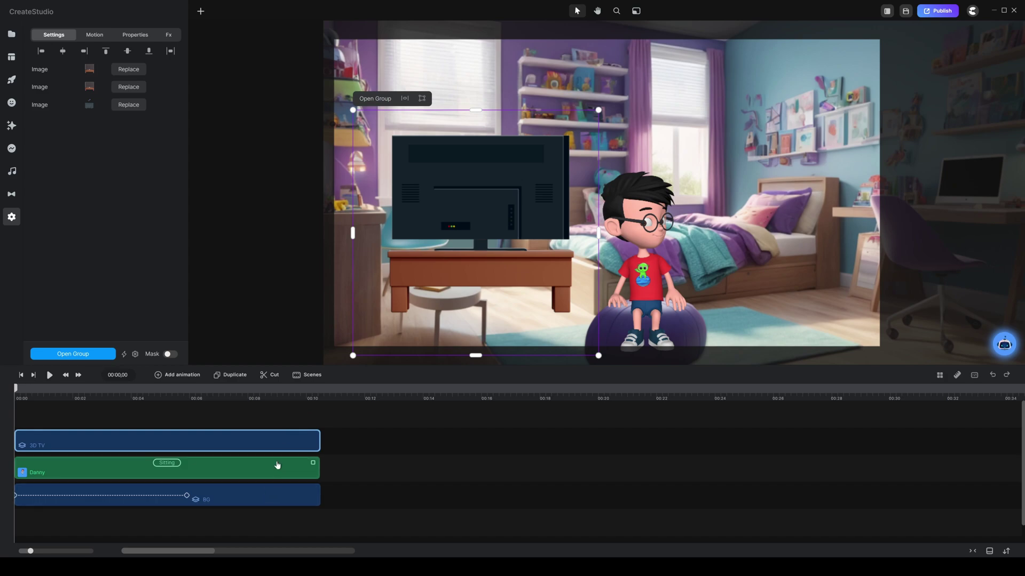
# Move the 3D TV group in front of the seated boy and enlarge it slightly.
pyautogui.moveTo(488, 190); pyautogui.dragTo(661, 268)
pyautogui.moveTo(771, 191); pyautogui.dragTo(799, 181)
pyautogui.moveTo(673, 270); pyautogui.dragTo(663, 268)
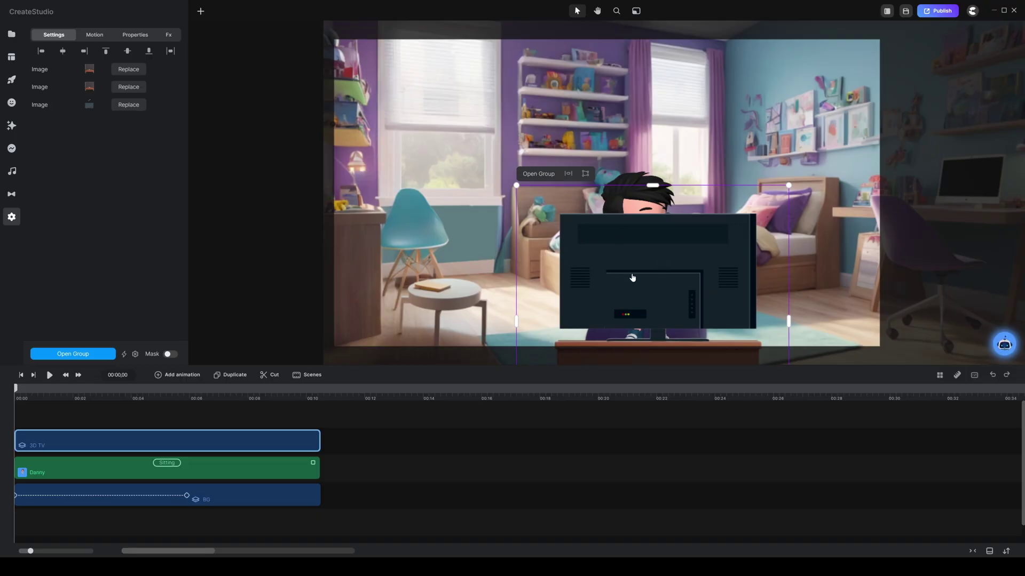
pyautogui.click(380, 456)
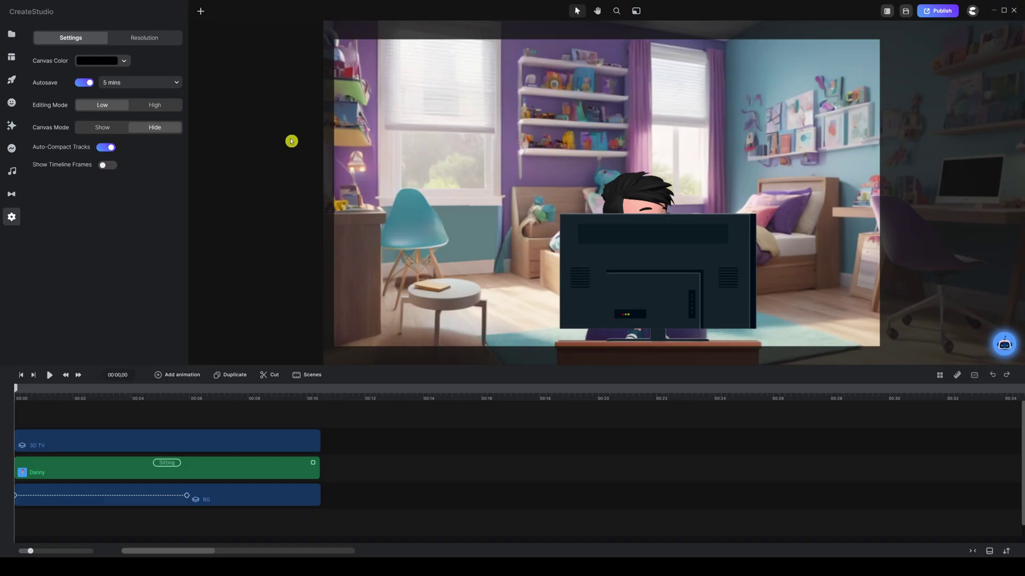
# Add a rounded rectangle, increase its corner rounding and scale it down over the back of the TV.
pyautogui.click(521, 155)
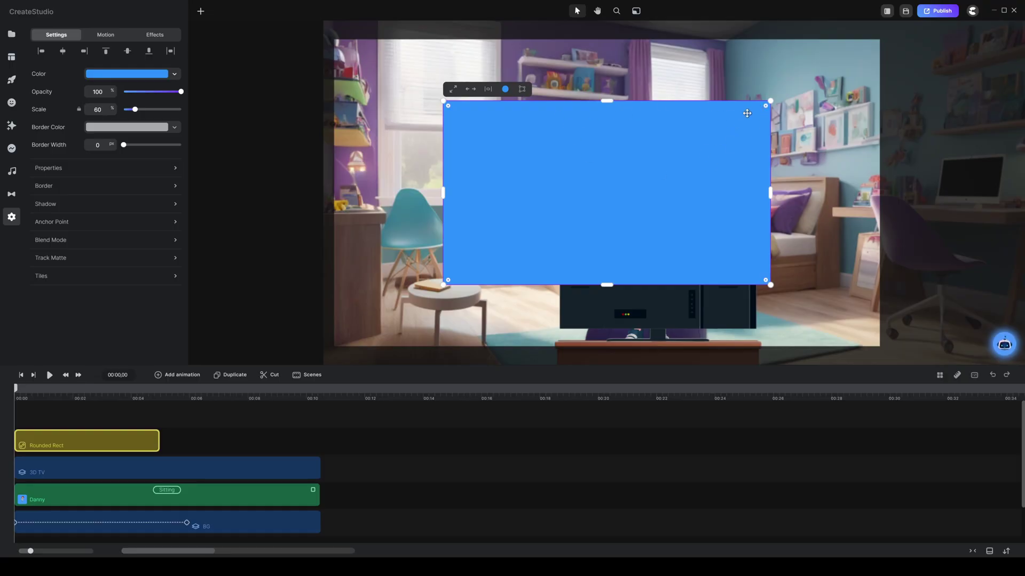
pyautogui.moveTo(765, 106); pyautogui.dragTo(759, 112)
pyautogui.moveTo(766, 103); pyautogui.dragTo(722, 123)
pyautogui.moveTo(550, 200); pyautogui.dragTo(630, 257)
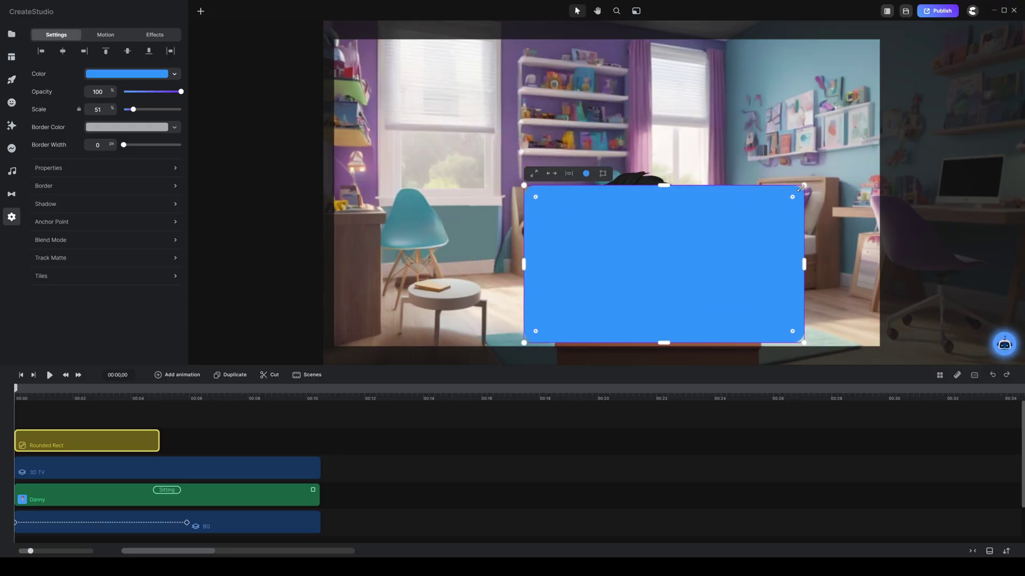
pyautogui.moveTo(803, 185); pyautogui.dragTo(727, 228)
pyautogui.moveTo(603, 280); pyautogui.dragTo(630, 267)
# Stretch the rounded rectangle's sides slightly beyond the TV's outline and position it to cover the TV.
pyautogui.moveTo(654, 216); pyautogui.dragTo(655, 211)
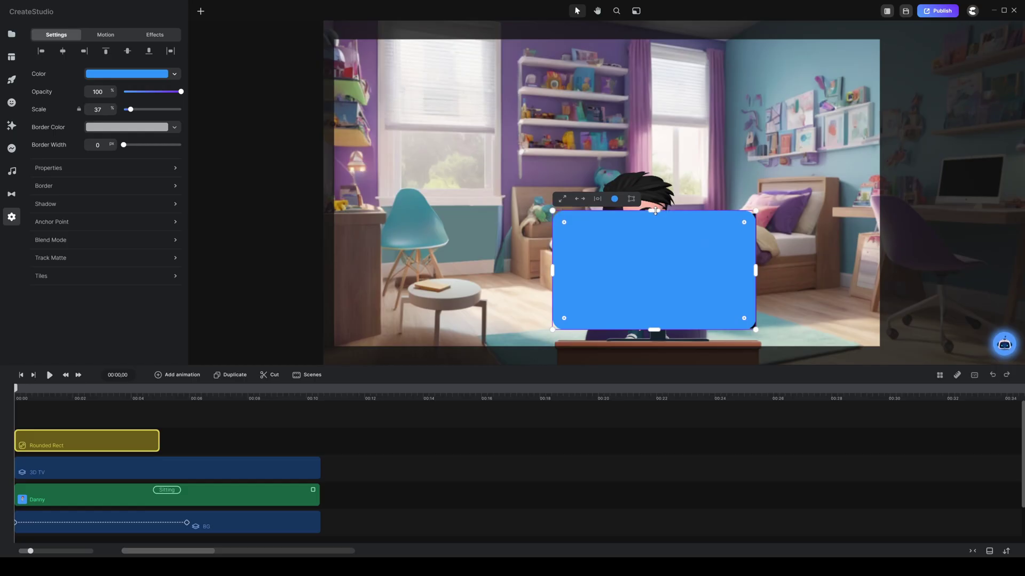
pyautogui.moveTo(654, 331); pyautogui.dragTo(655, 337)
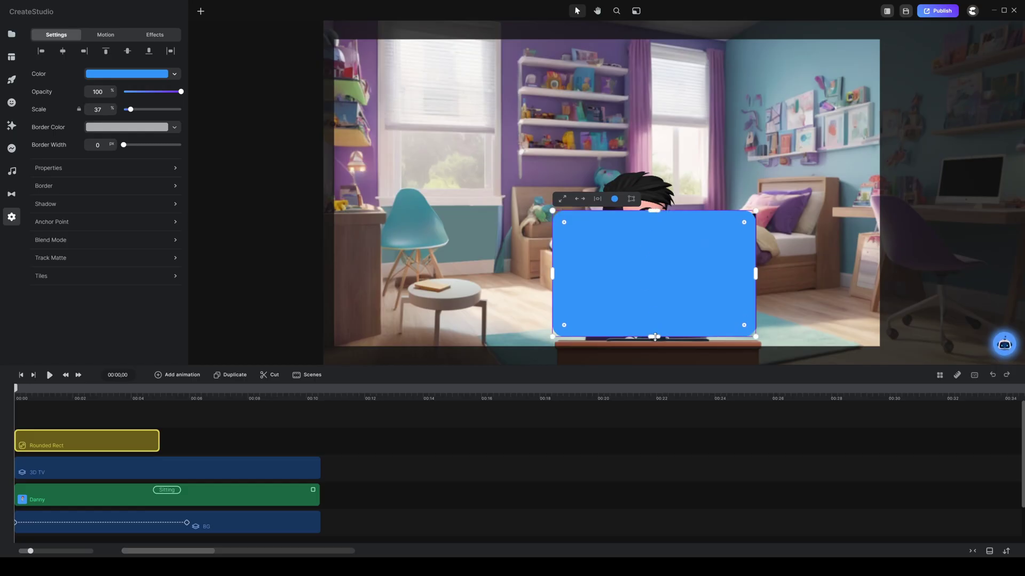
pyautogui.moveTo(756, 272); pyautogui.dragTo(764, 272)
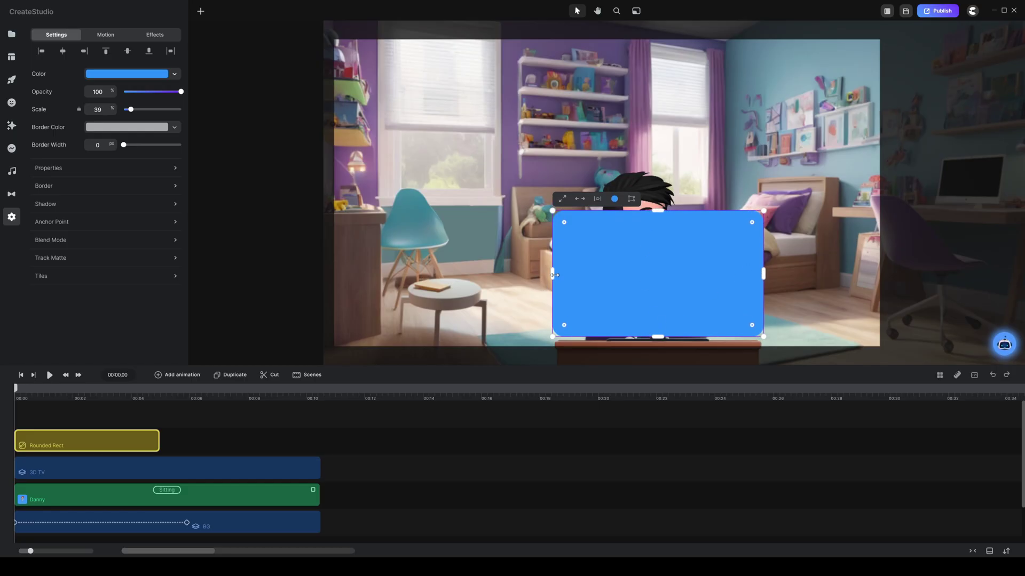
pyautogui.moveTo(553, 273); pyautogui.dragTo(549, 274)
pyautogui.moveTo(630, 256); pyautogui.dragTo(636, 253)
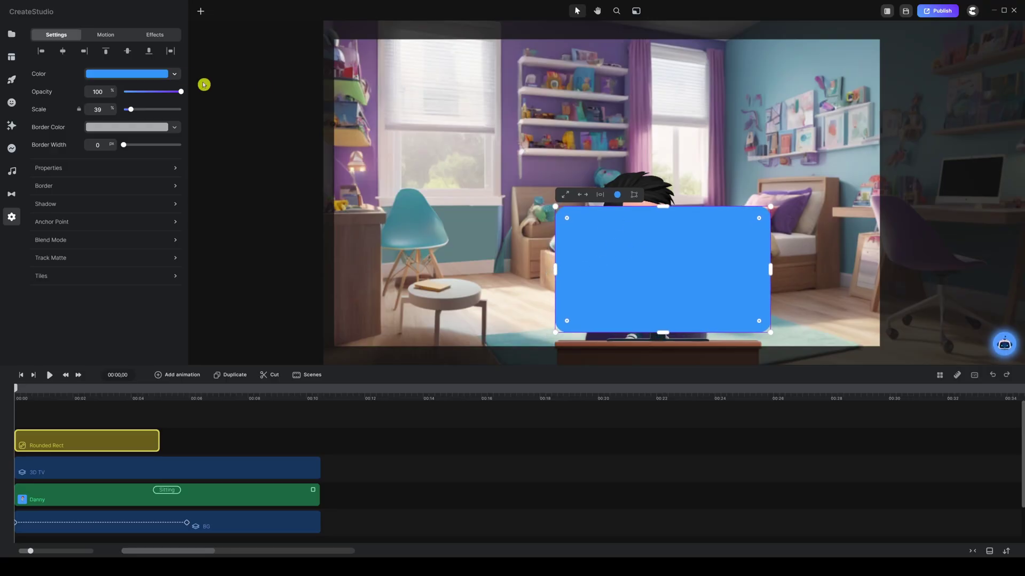
# Fill the rounded rectangle with the purple favorite color and extend its clip to end with the 3D TV clip.
pyautogui.click(174, 74)
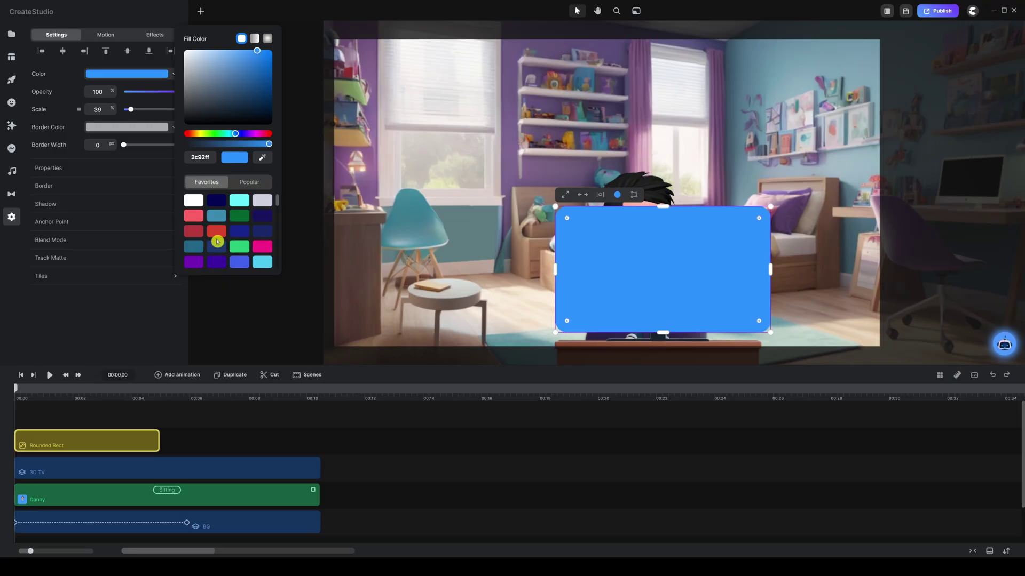
pyautogui.click(193, 261)
pyautogui.click(205, 415)
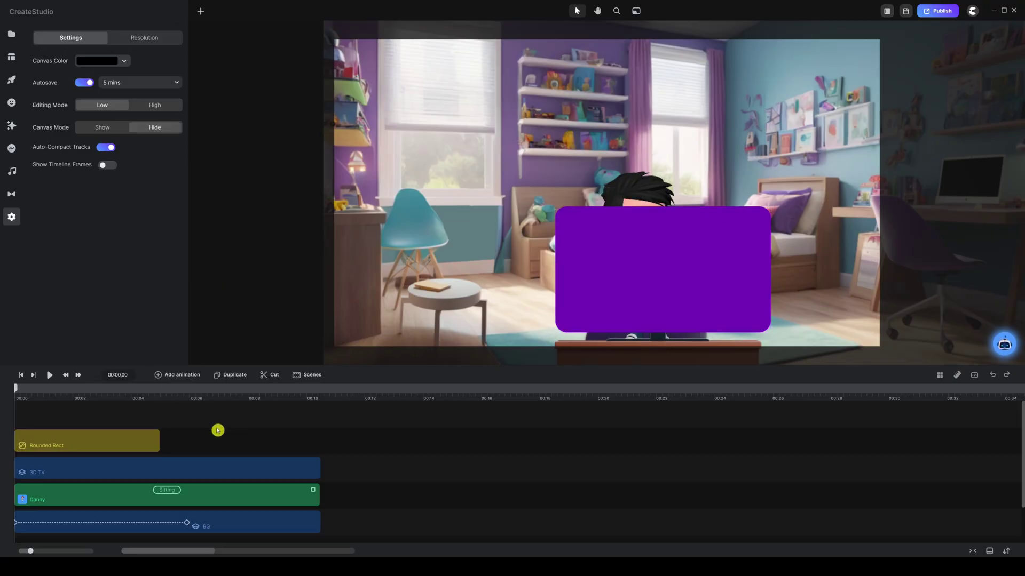
pyautogui.click(122, 444)
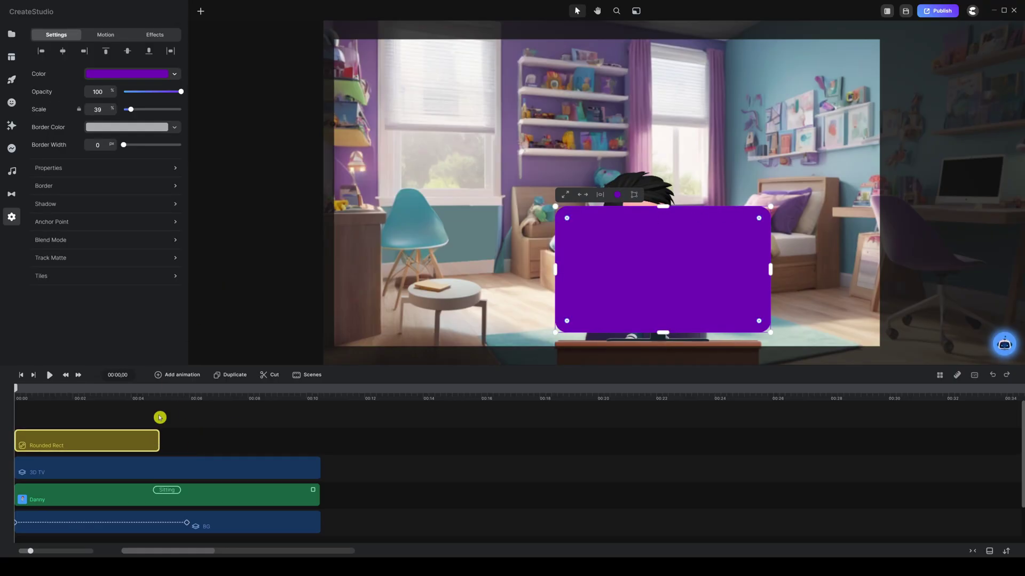
pyautogui.moveTo(158, 441); pyautogui.dragTo(317, 434)
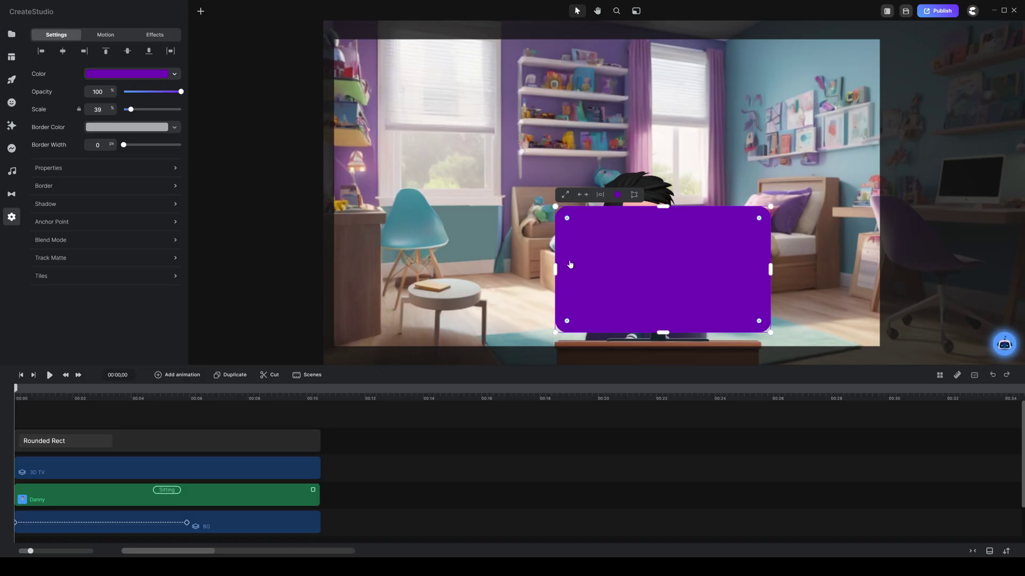
# Apply the Hue Rotation effect to the purple rectangle and set its rotation to 286°.
pyautogui.click(11, 125)
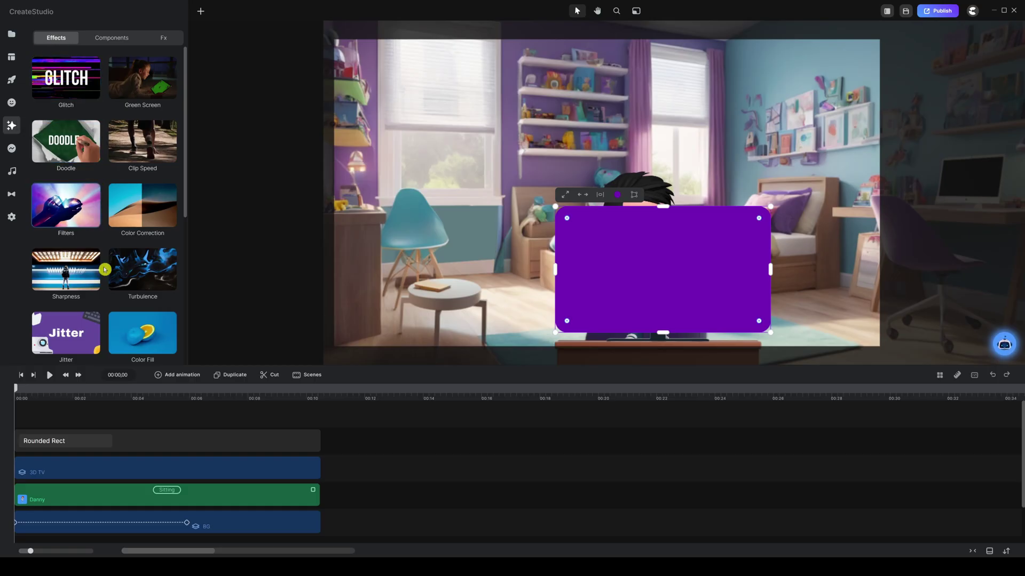
pyautogui.scroll(-2, 74, 220)
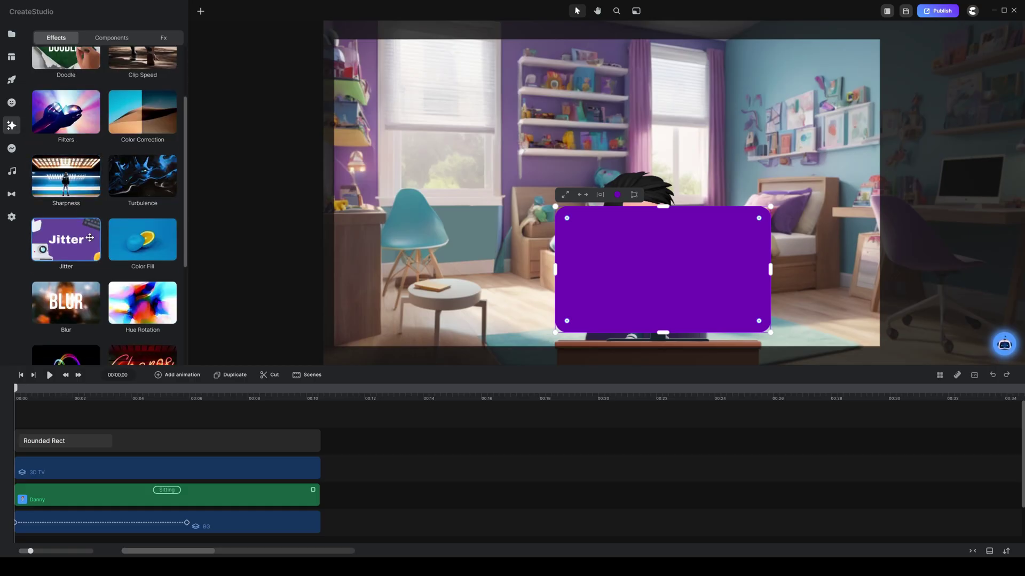
pyautogui.scroll(-2, 80, 219)
pyautogui.moveTo(143, 208); pyautogui.dragTo(627, 265)
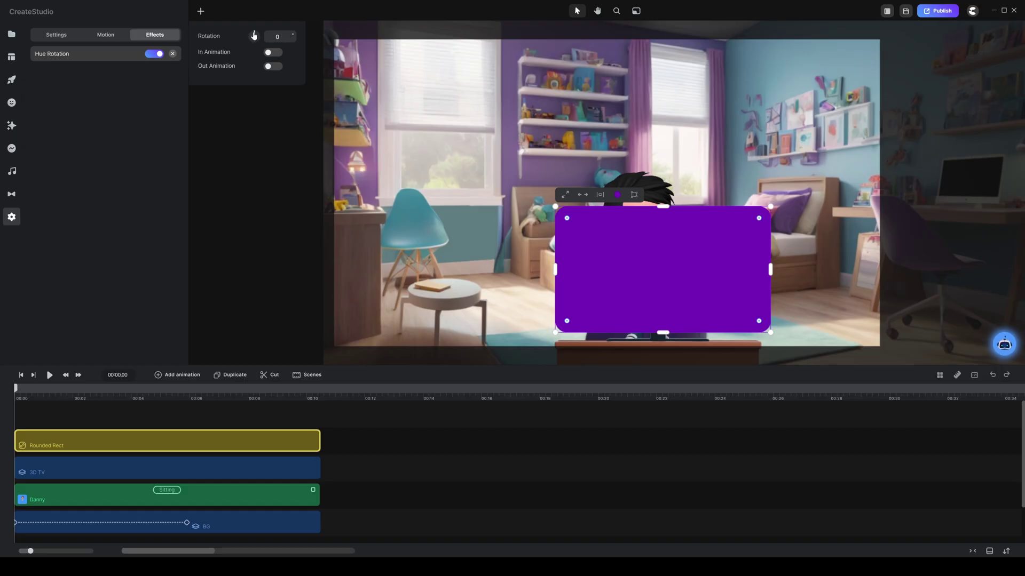
pyautogui.moveTo(255, 34); pyautogui.dragTo(294, 37)
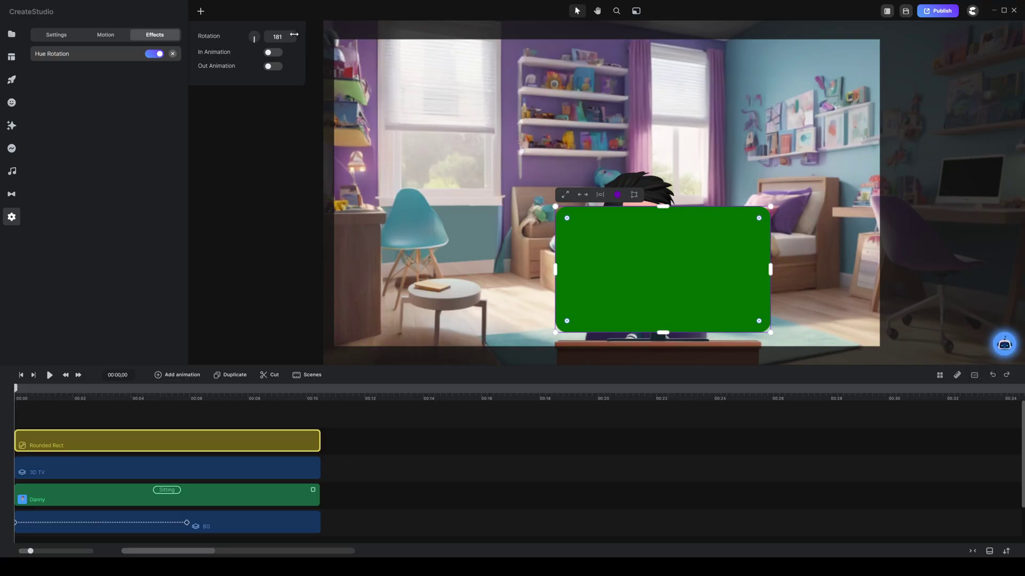
pyautogui.moveTo(294, 35); pyautogui.dragTo(313, 36)
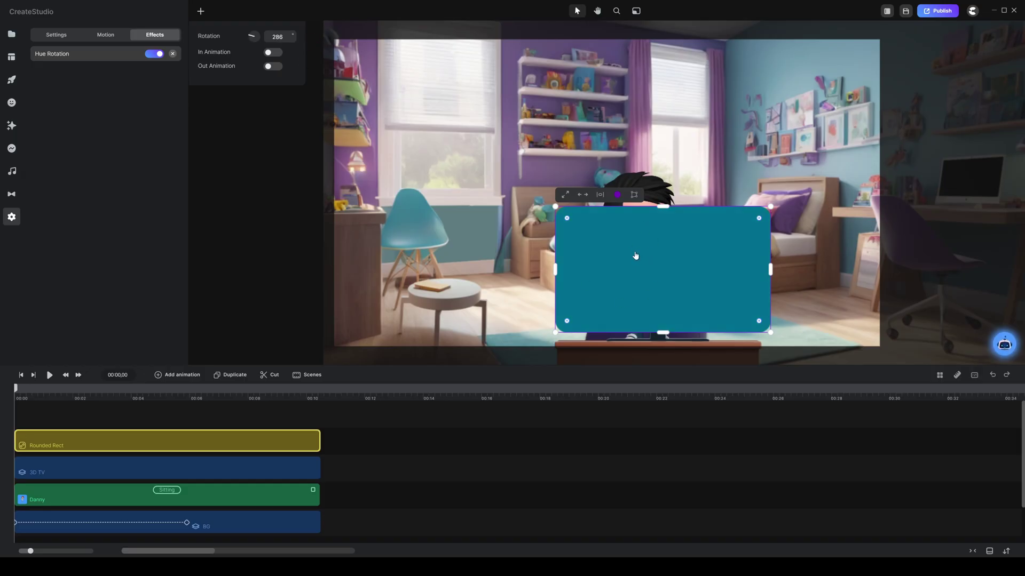
# Preview the first second of the scene with the hue-rotated rectangle and return to the start.
pyautogui.click(76, 414)
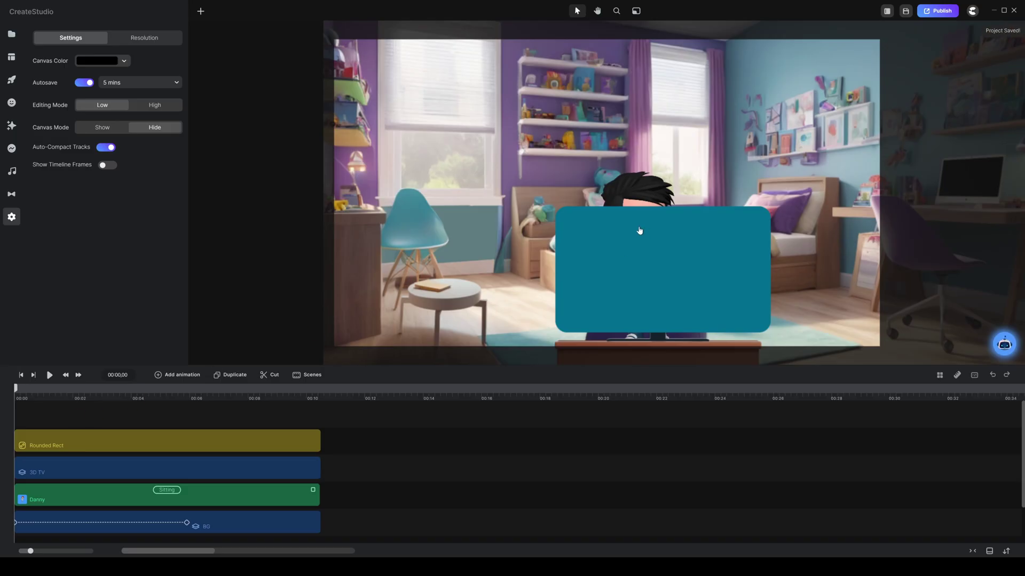
pyautogui.click(48, 375)
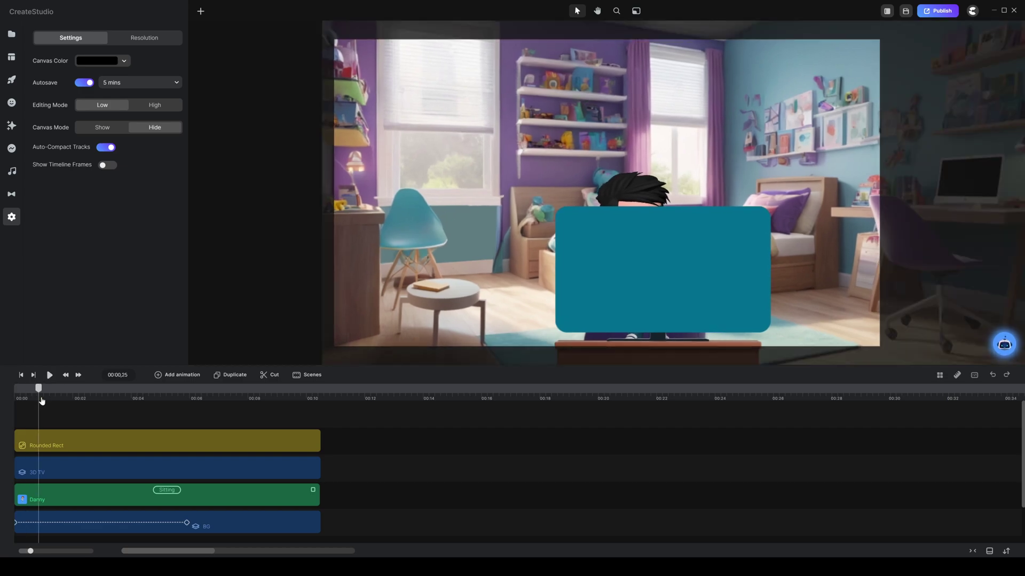
pyautogui.click(21, 390)
# Enable the In Animation for the rectangle's Hue Rotation effect and stretch it across the whole clip.
pyautogui.click(65, 442)
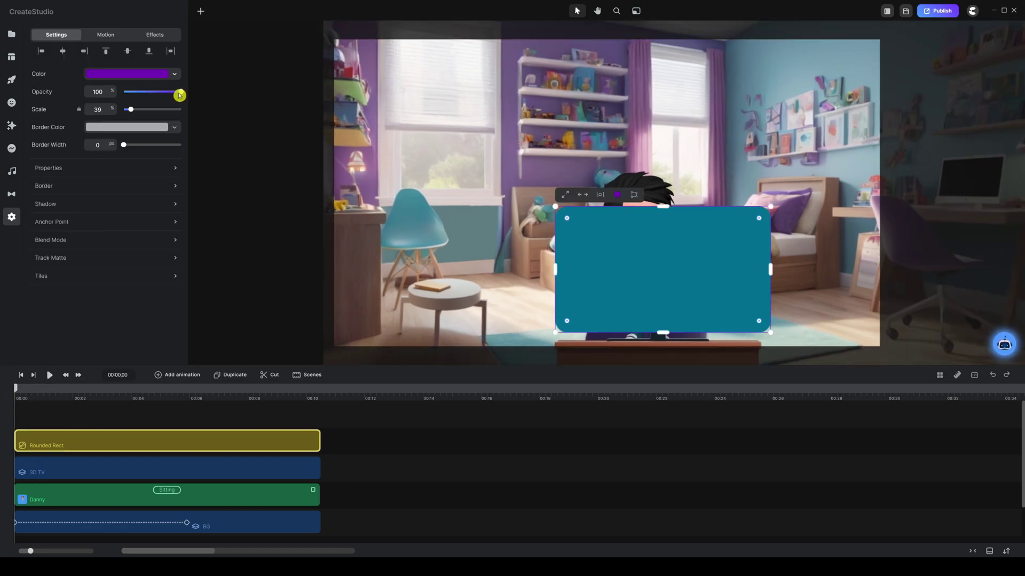
pyautogui.click(155, 35)
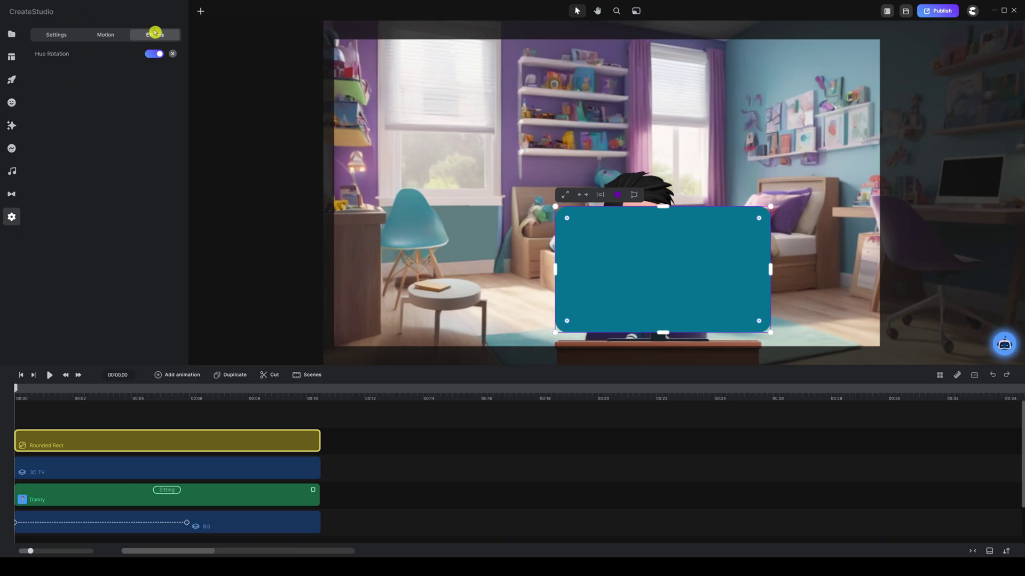
pyautogui.click(53, 54)
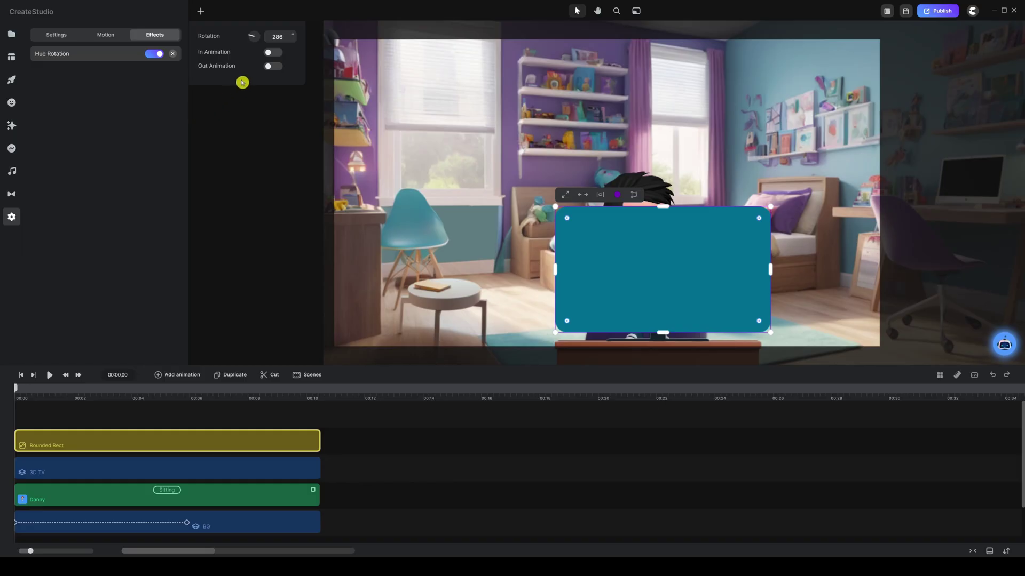
pyautogui.click(273, 53)
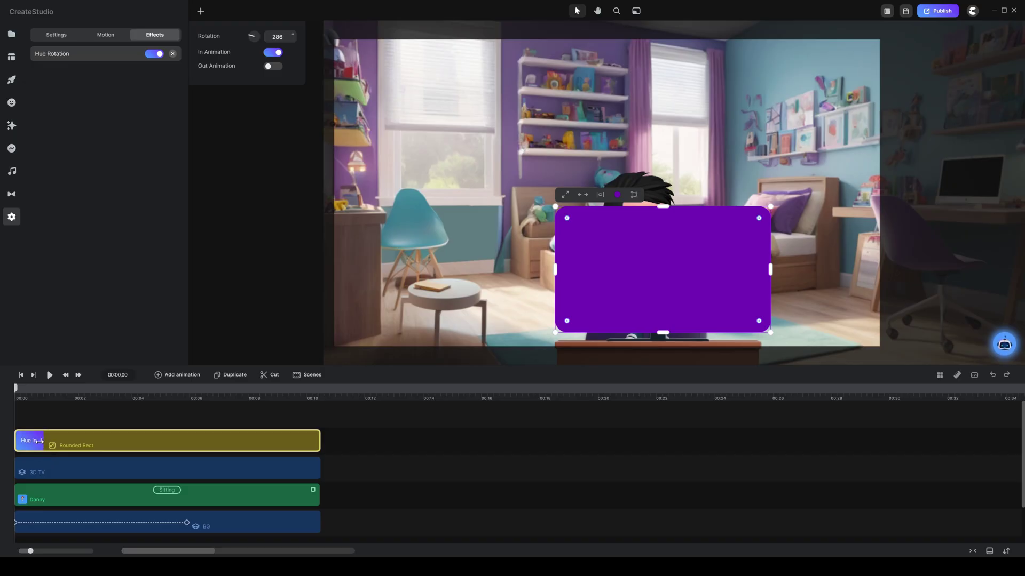
pyautogui.moveTo(44, 441); pyautogui.dragTo(301, 441)
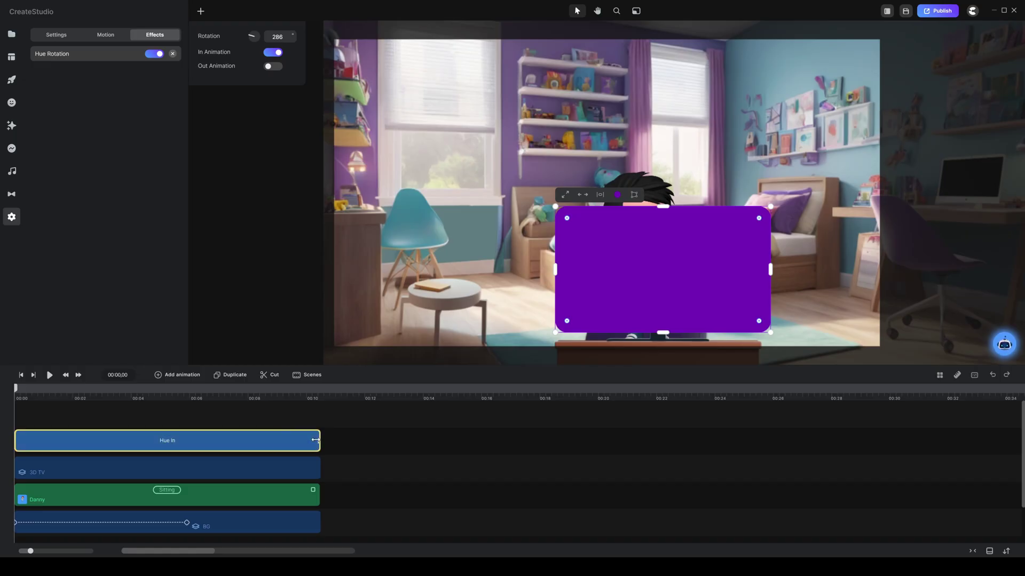
pyautogui.click(556, 241)
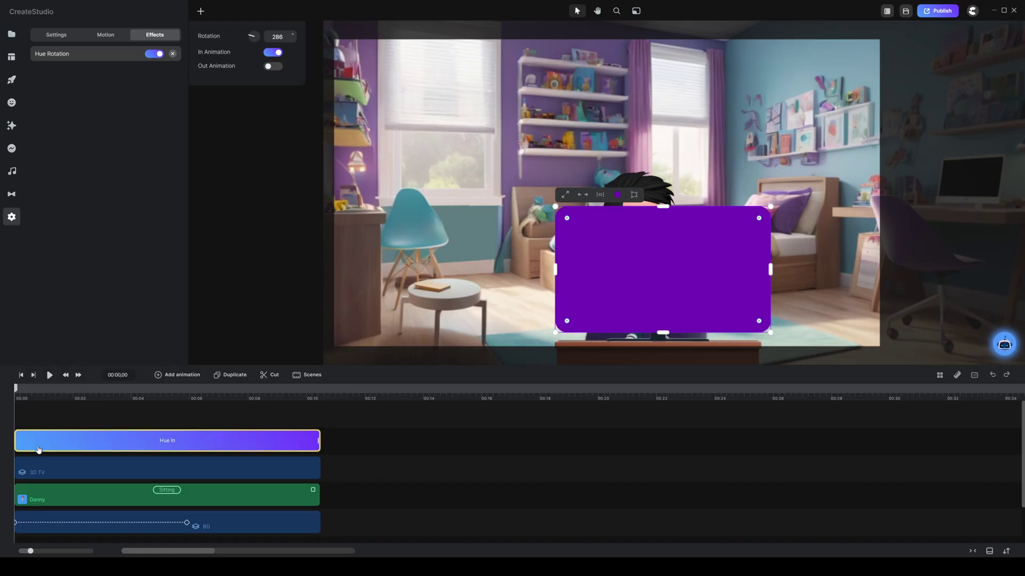
# Play the scene to check the rectangle's animated color change, and return the playhead to the start.
pyautogui.click(52, 414)
pyautogui.click(29, 402)
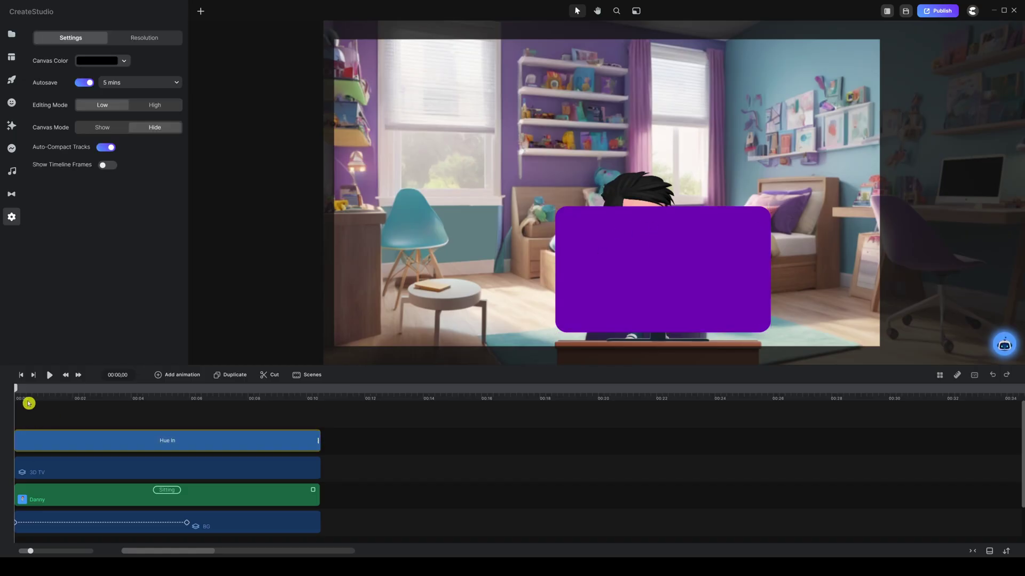
pyautogui.click(49, 375)
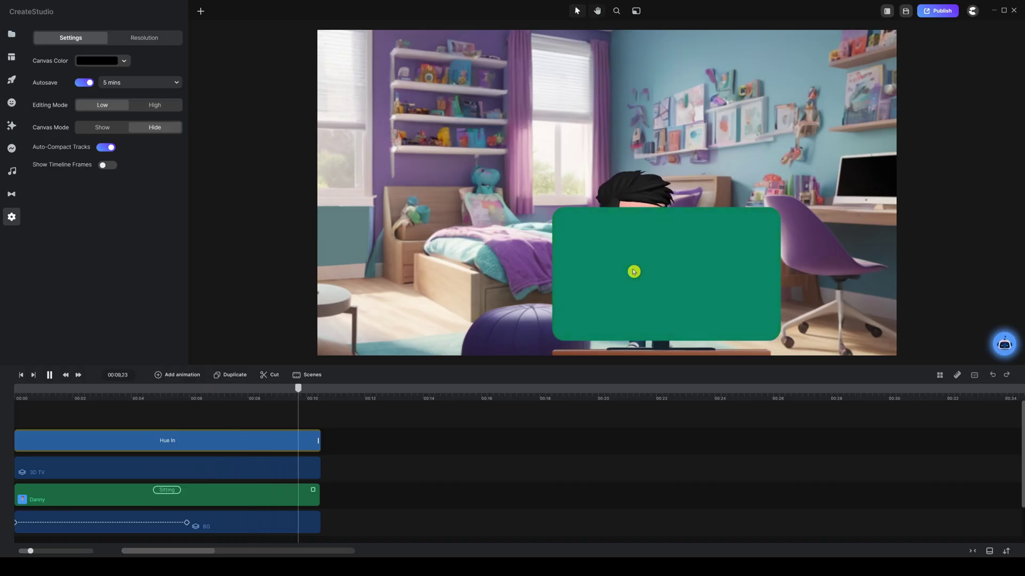
pyautogui.click(634, 271)
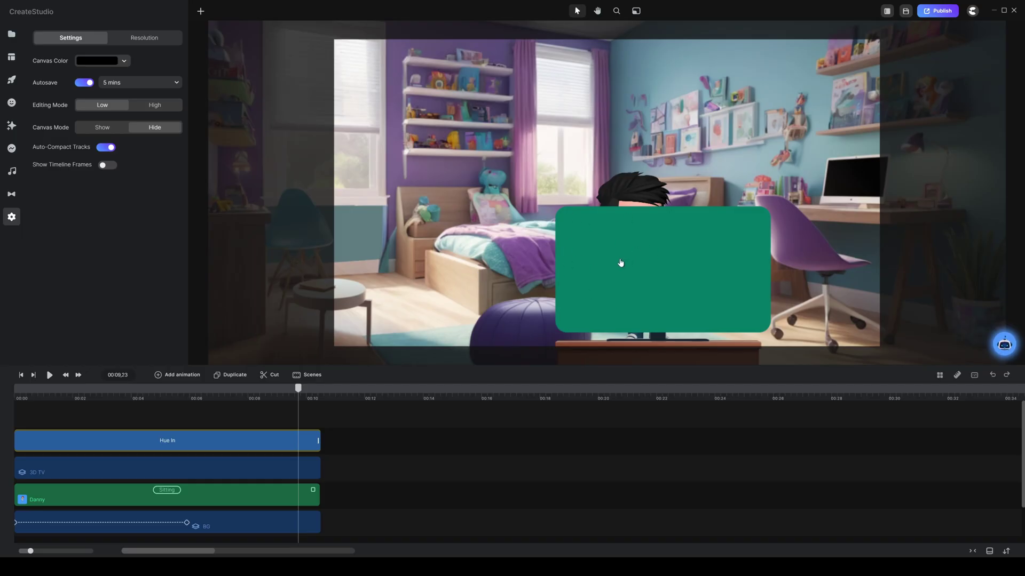
pyautogui.moveTo(298, 394); pyautogui.dragTo(11, 381)
# Apply the Blur effect to the rounded rectangle and raise its strength to 668.
pyautogui.click(160, 433)
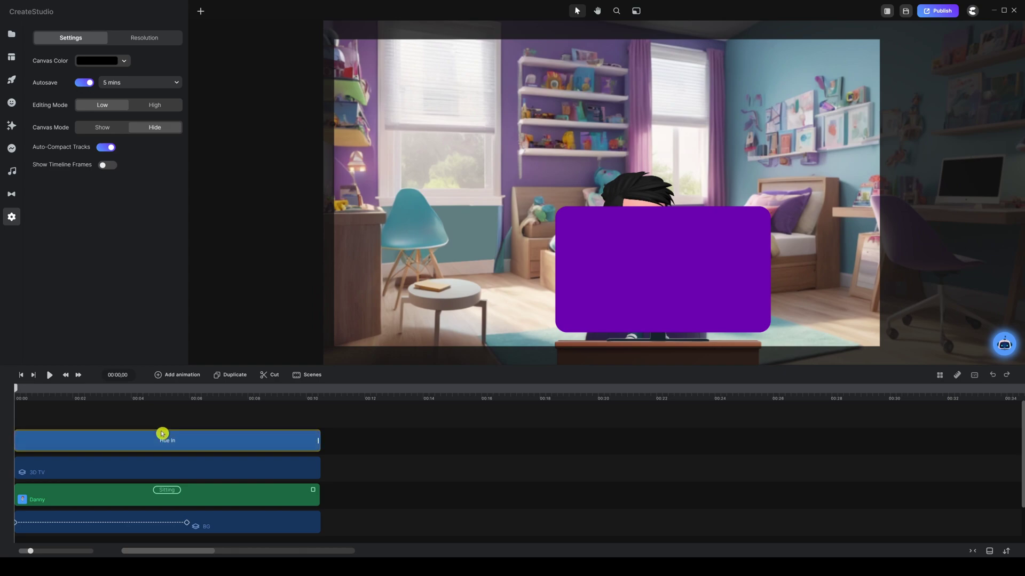
pyautogui.click(12, 125)
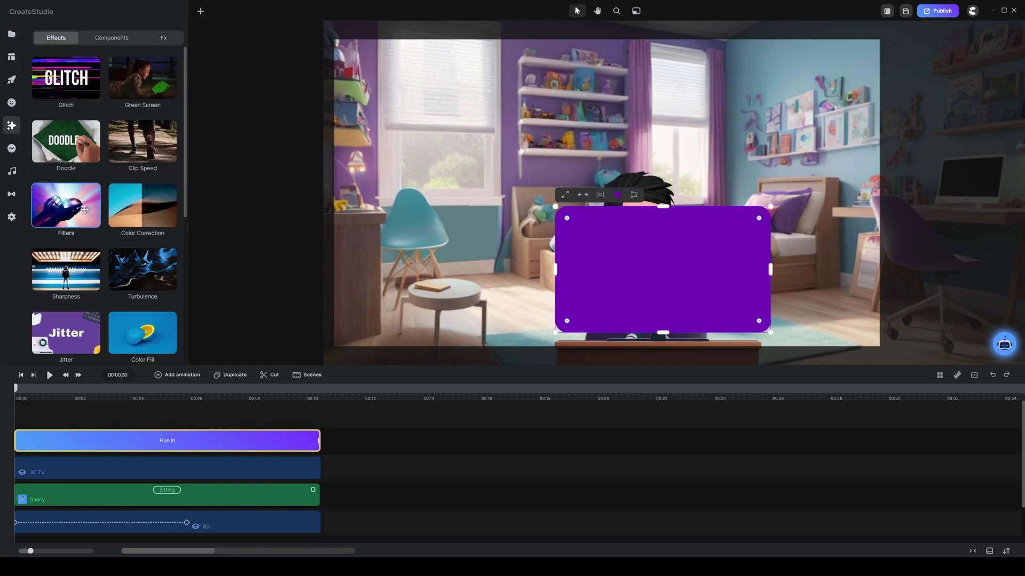
pyautogui.scroll(-3, 85, 209)
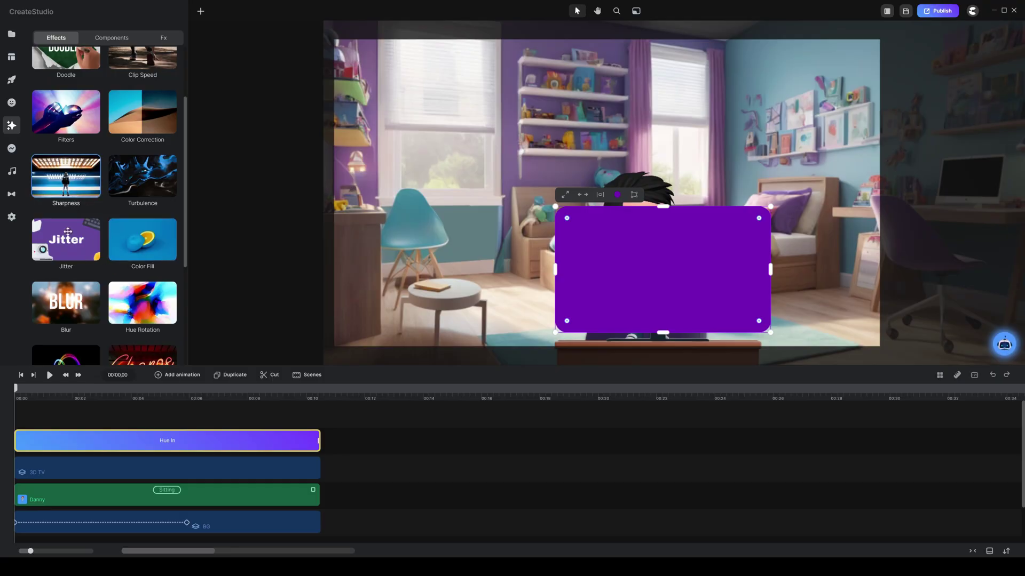
pyautogui.moveTo(69, 304); pyautogui.dragTo(608, 254)
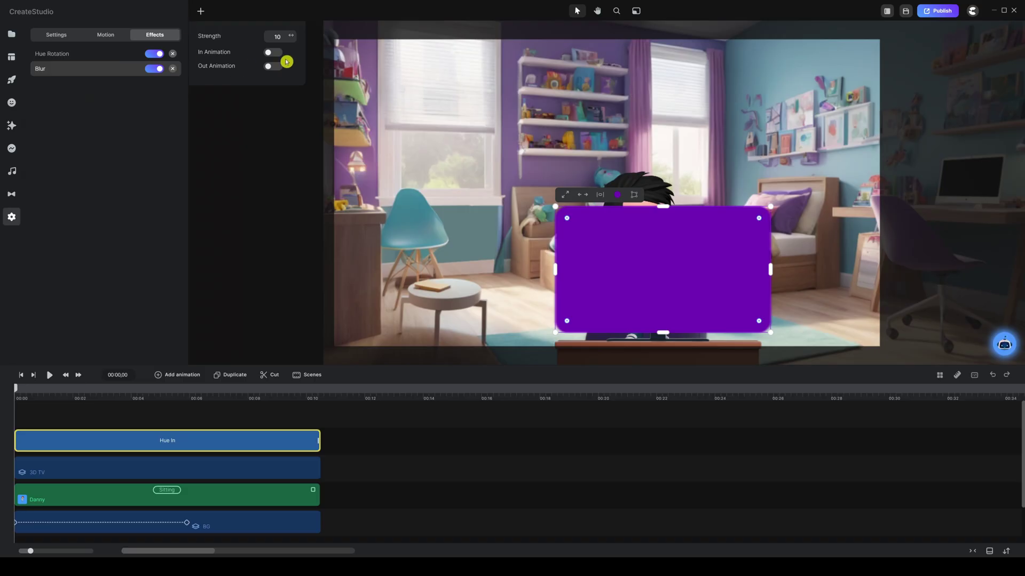
pyautogui.moveTo(290, 36); pyautogui.dragTo(327, 37)
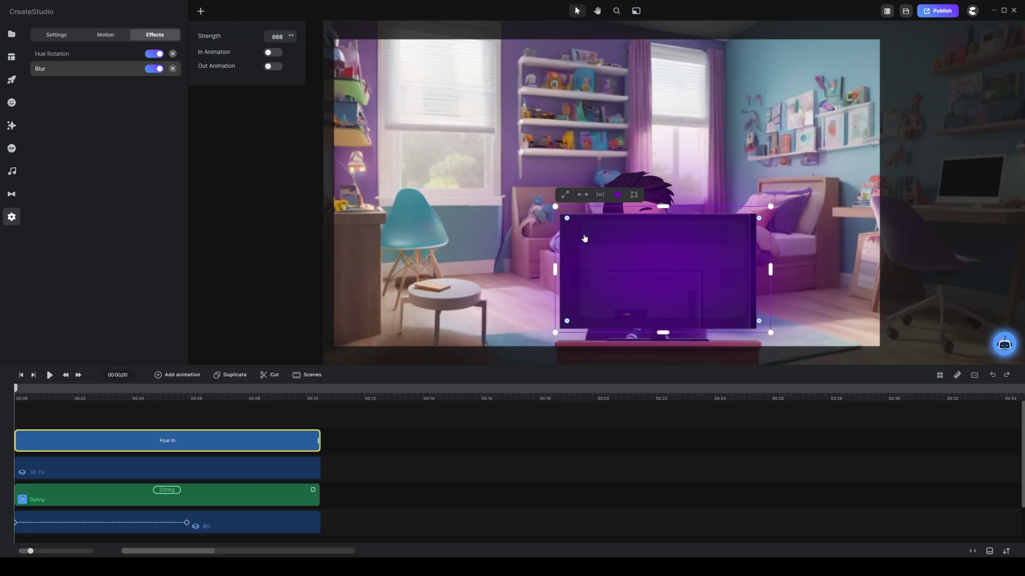
# Play the scene to check the blurred, color-changing glow around the TV, and return to the start.
pyautogui.click(215, 416)
pyautogui.click(50, 375)
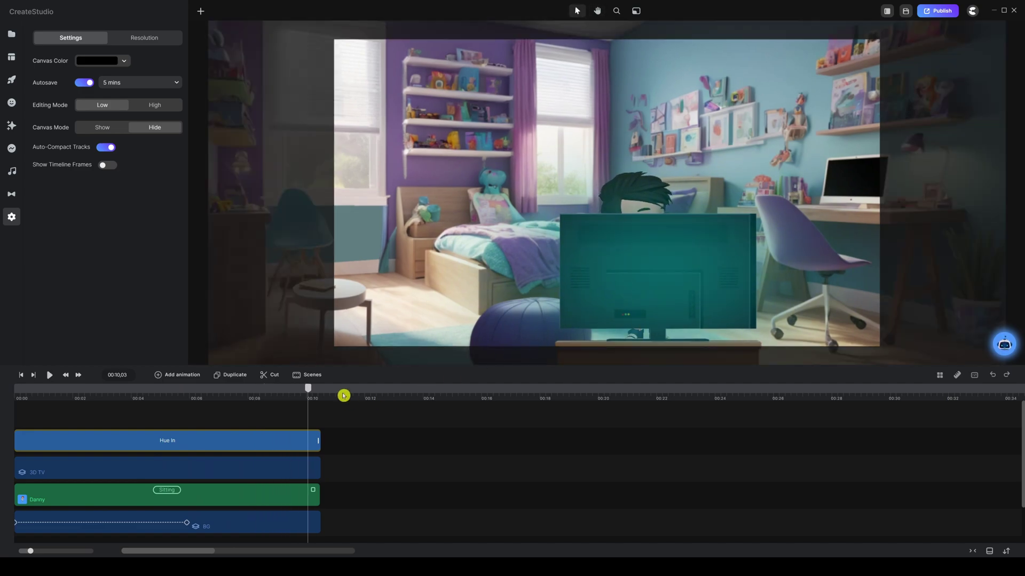
pyautogui.moveTo(308, 388); pyautogui.dragTo(51, 390)
pyautogui.click(5, 398)
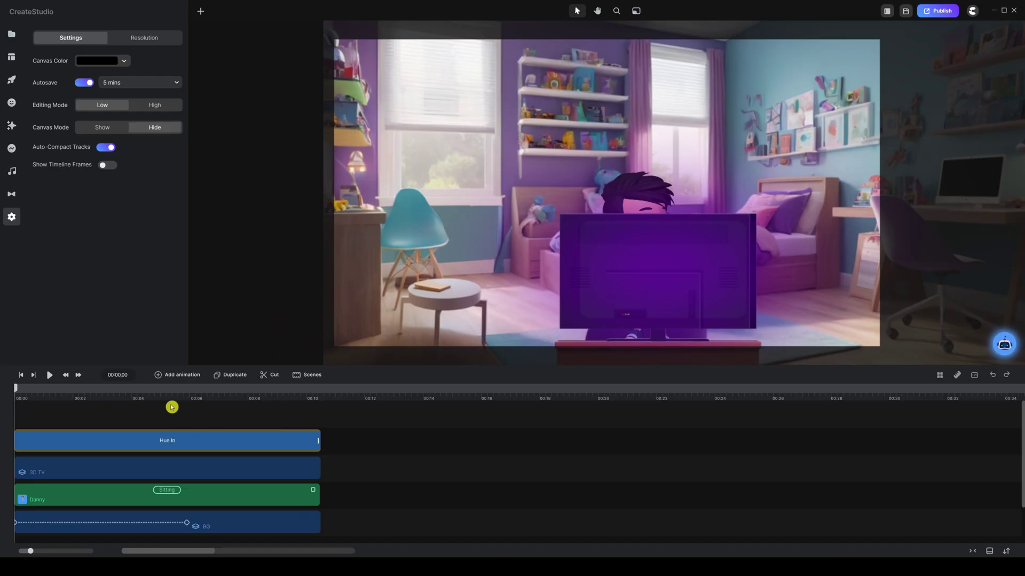
# Put the color-changing blurred rectangle into its own group.
pyautogui.click(163, 443)
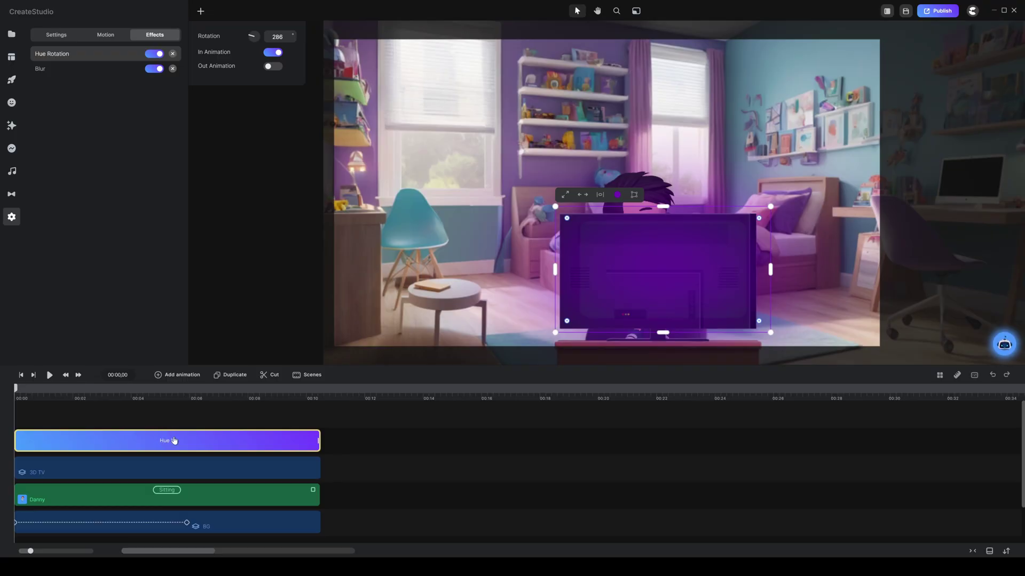
pyautogui.rightClick(177, 438)
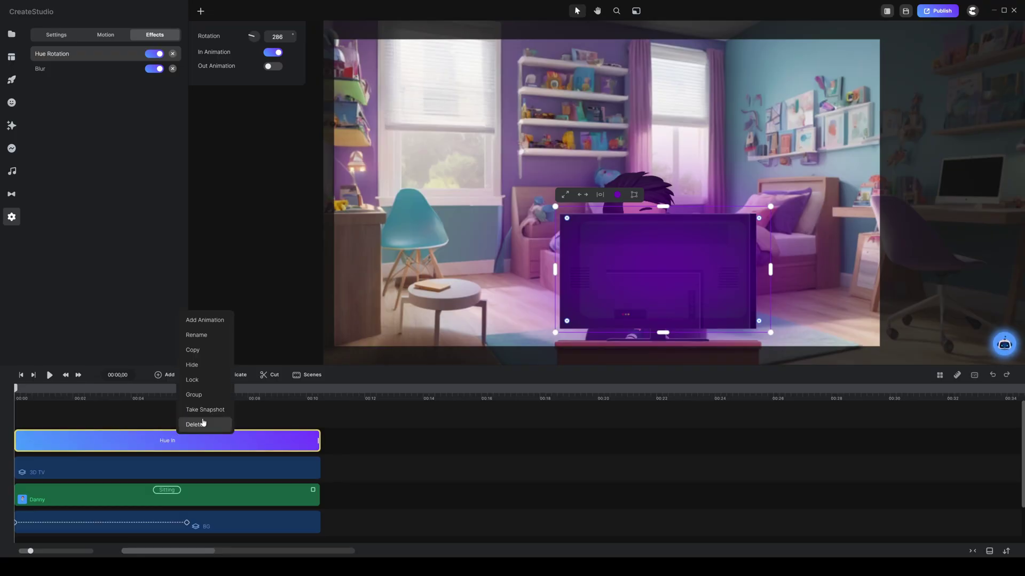
pyautogui.click(208, 396)
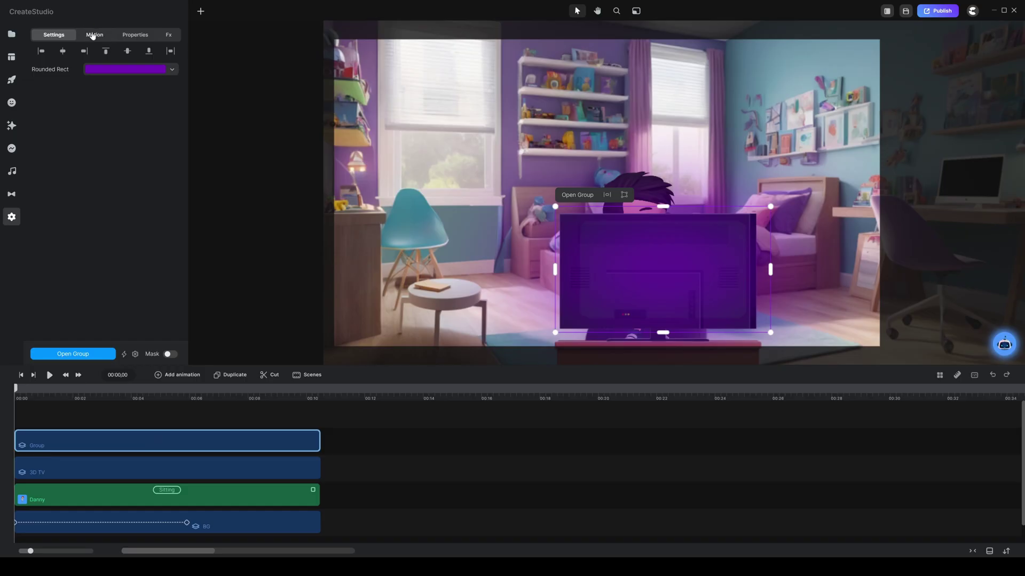
# Apply the Blink fade loop motion to the glow group and stretch it across the whole clip.
pyautogui.click(93, 35)
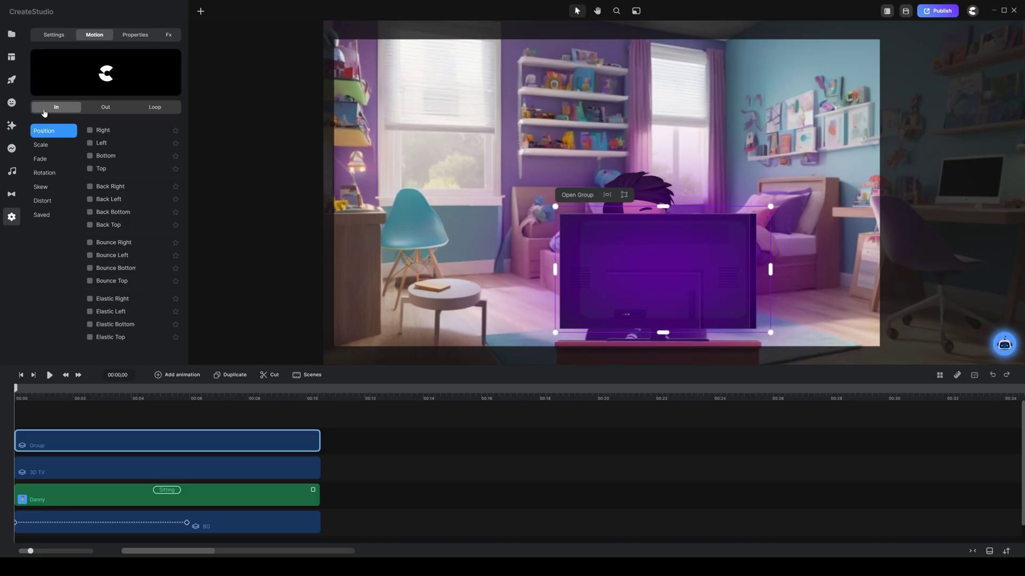
pyautogui.click(154, 108)
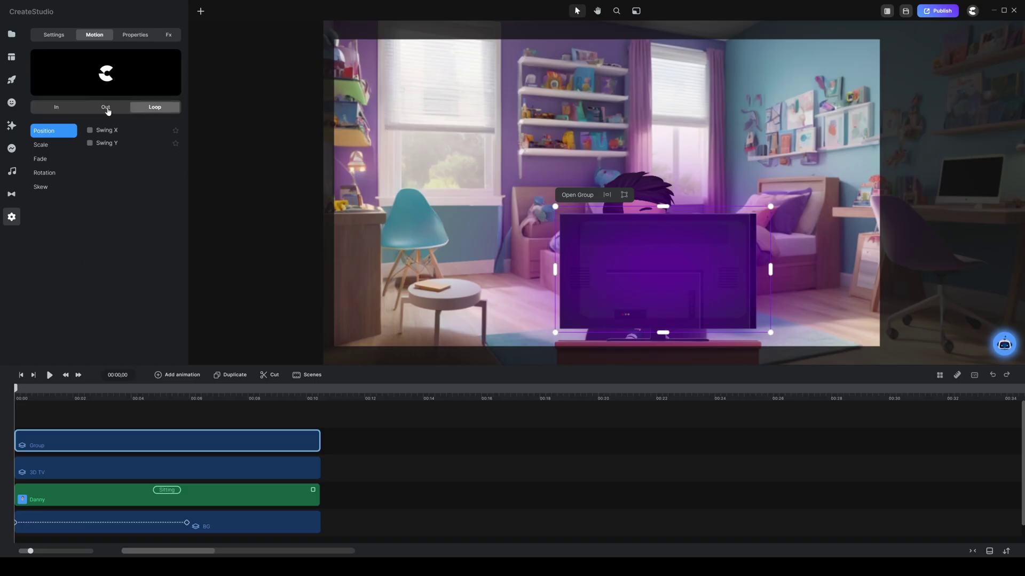
pyautogui.click(42, 160)
pyautogui.click(89, 131)
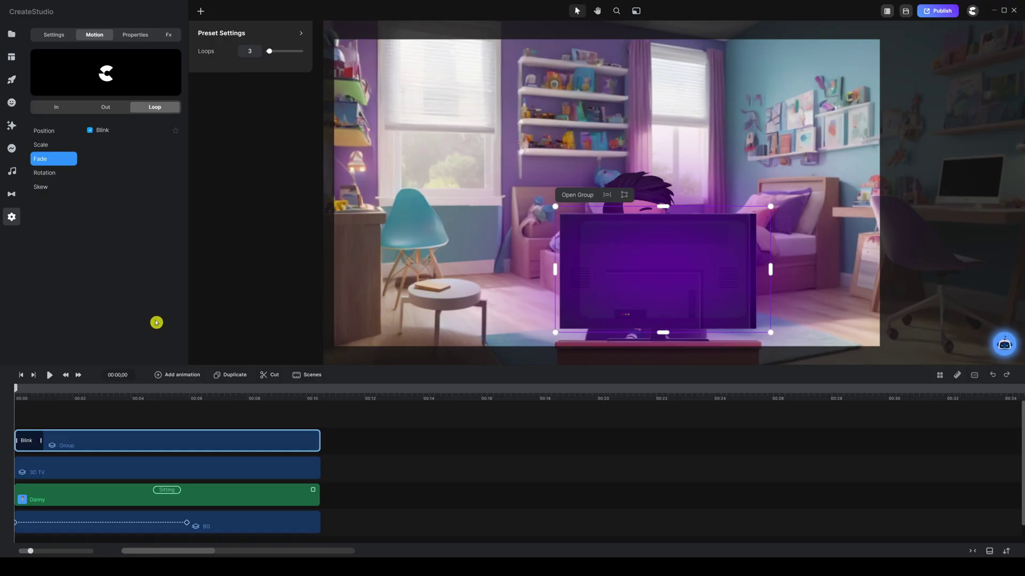
pyautogui.moveTo(41, 440); pyautogui.dragTo(317, 441)
pyautogui.click(160, 411)
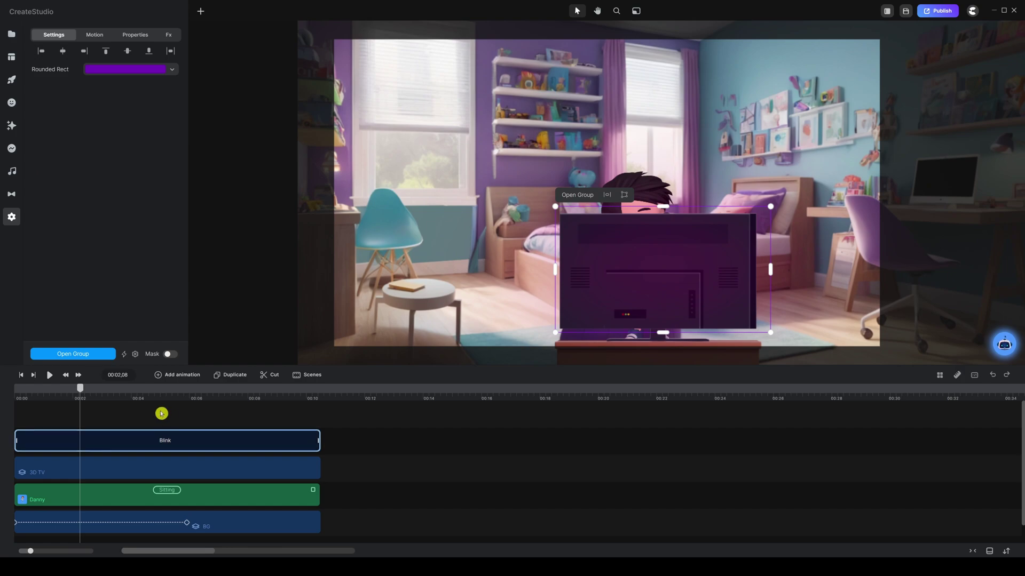
# Play the scene from the start to check the blinking glow, and return the playhead to the start.
pyautogui.moveTo(80, 388); pyautogui.dragTo(2, 396)
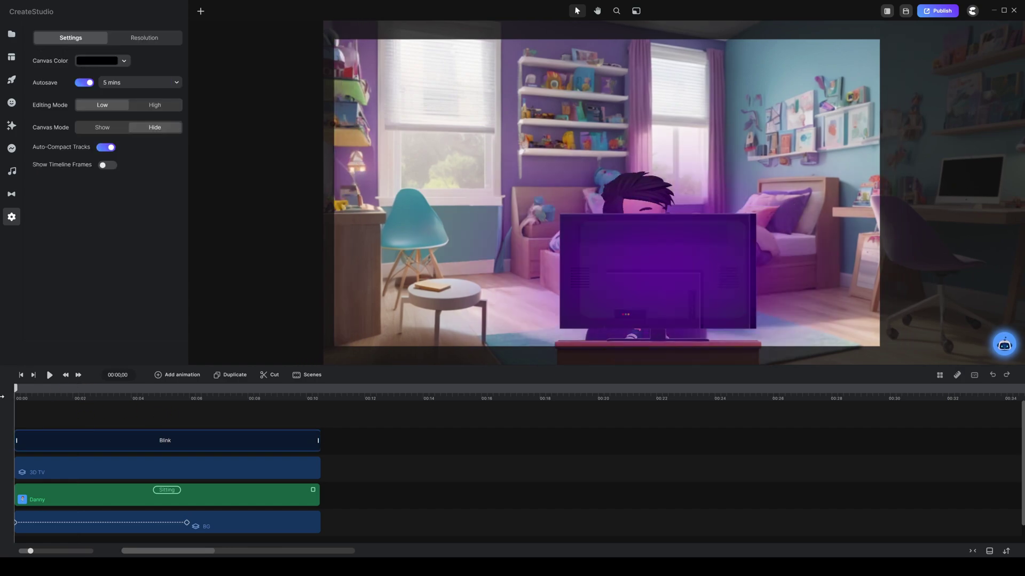
pyautogui.click(50, 375)
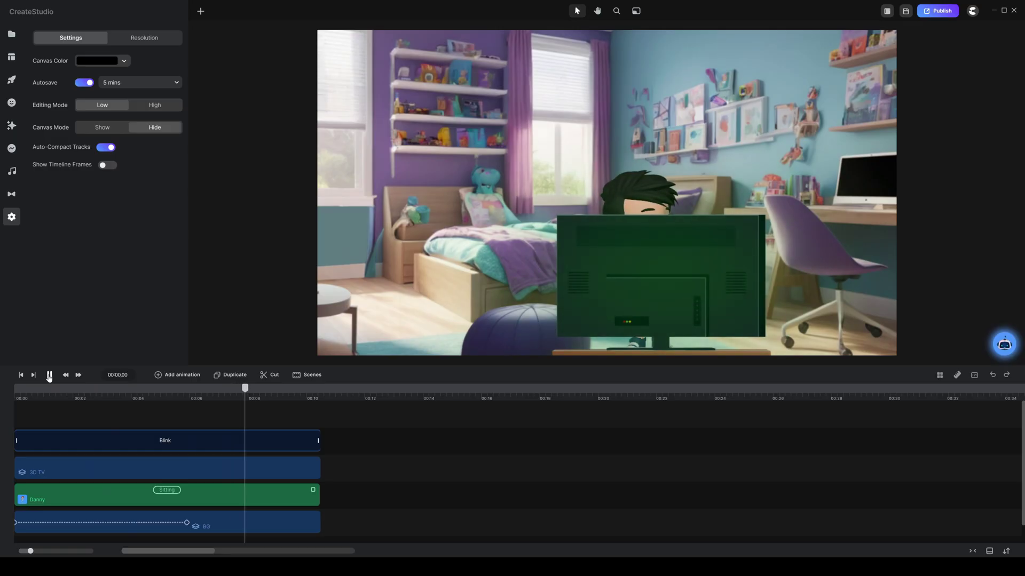
pyautogui.click(49, 376)
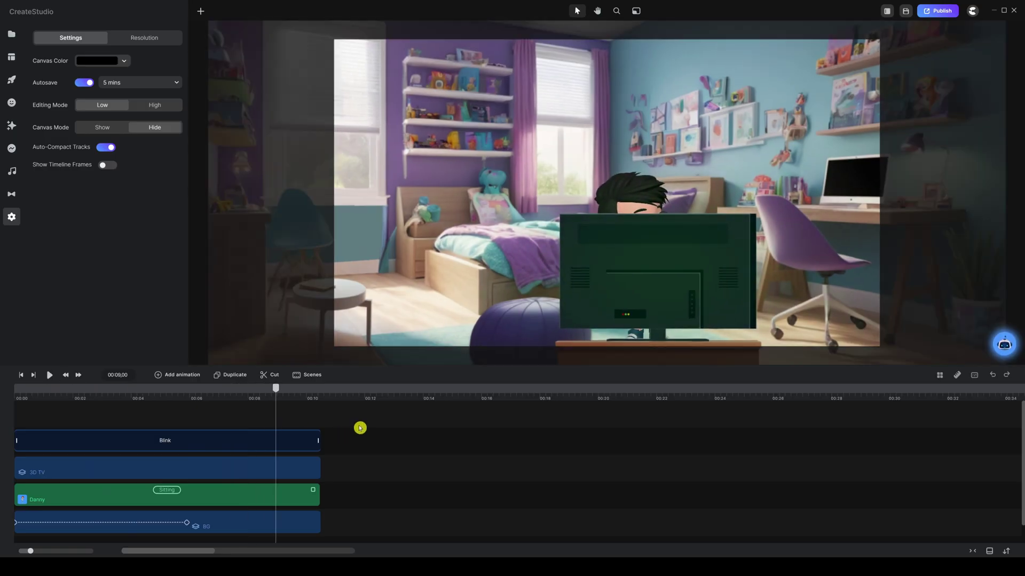
pyautogui.press('Home')
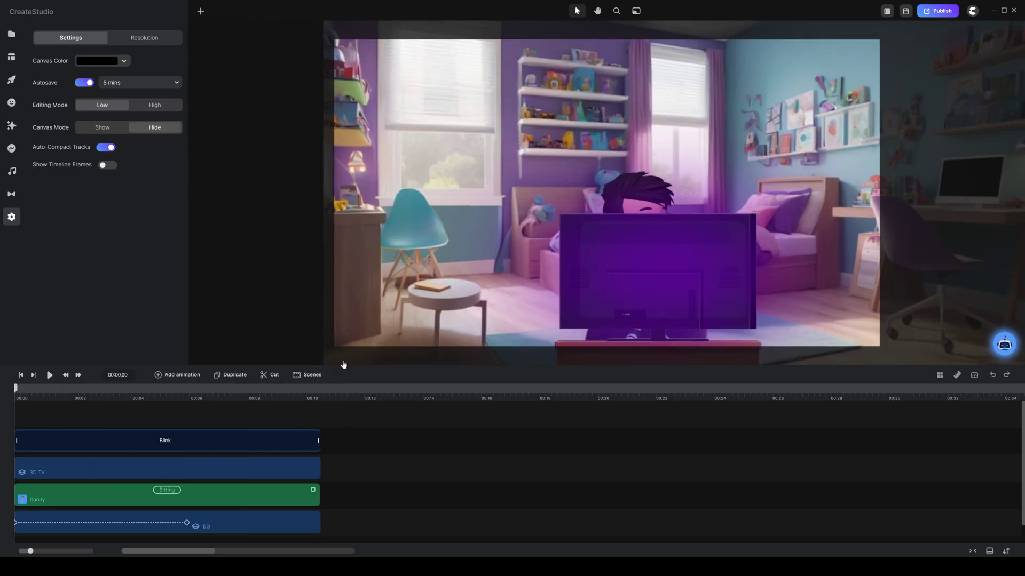
# Move the 3D TV layer above the blinking glow group and remove the empty track left below it.
pyautogui.moveTo(342, 366); pyautogui.dragTo(342, 324)
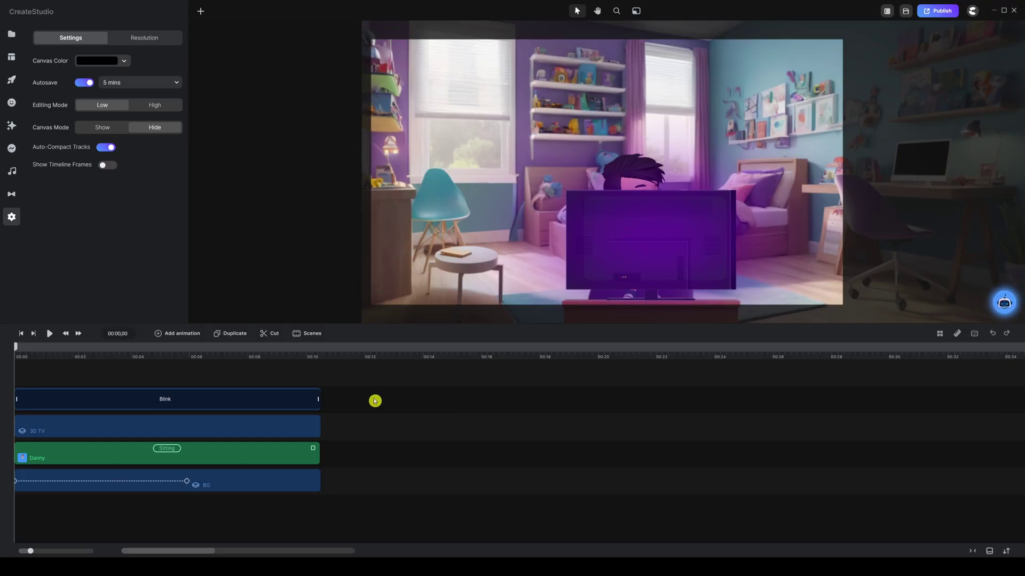
pyautogui.moveTo(188, 428); pyautogui.dragTo(171, 383)
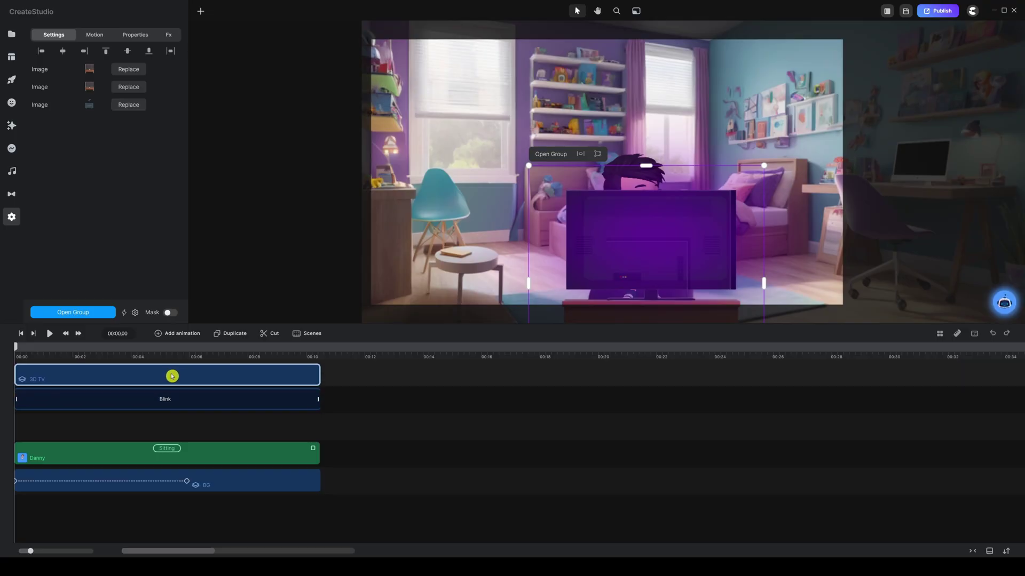
pyautogui.click(437, 434)
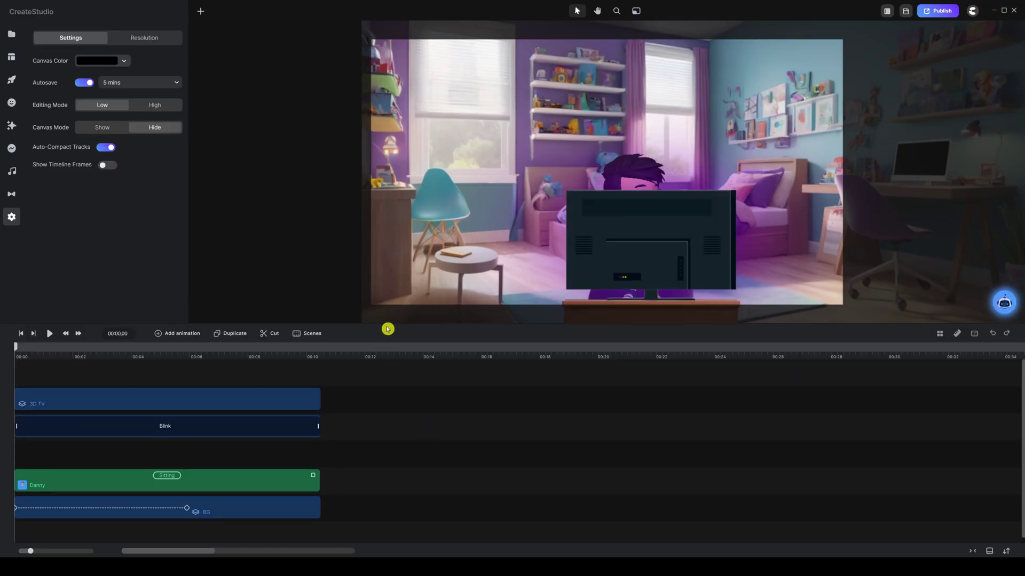
pyautogui.moveTo(386, 323); pyautogui.dragTo(380, 361)
pyautogui.rightClick(368, 425)
pyautogui.click(382, 414)
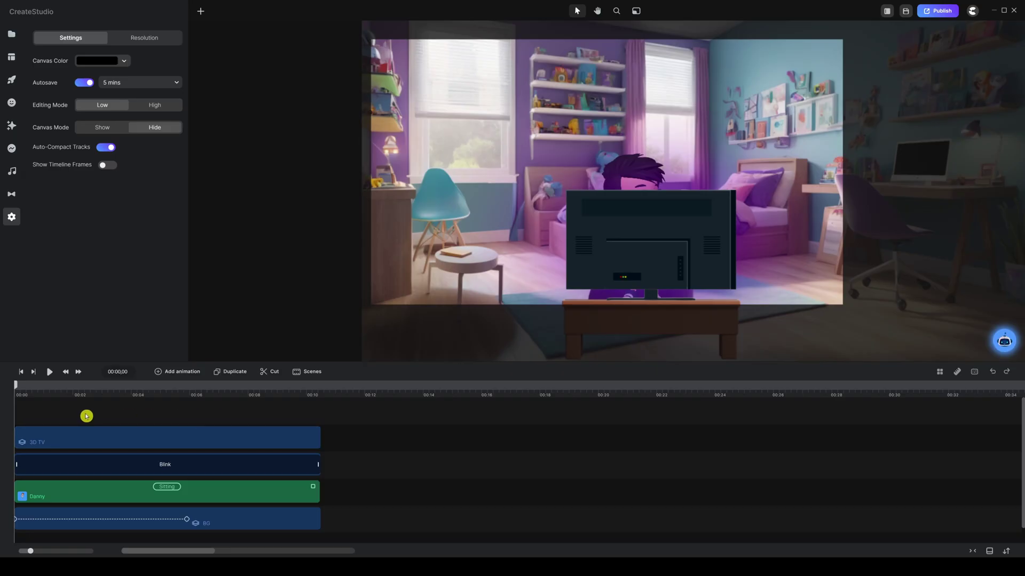
# Play the scene to check the glow behind the TV, and return the playhead to the start.
pyautogui.press('space')
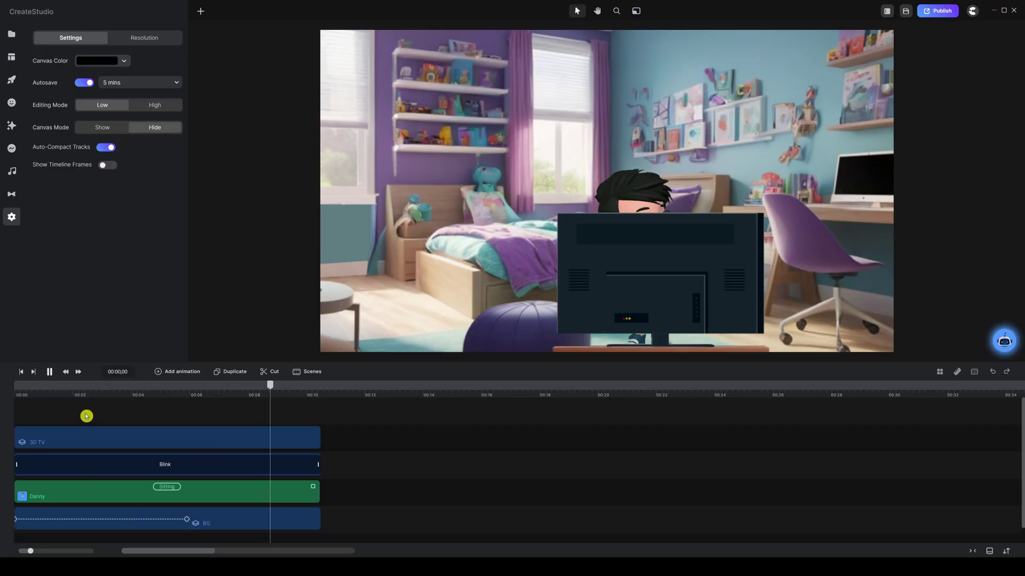
pyautogui.press('space')
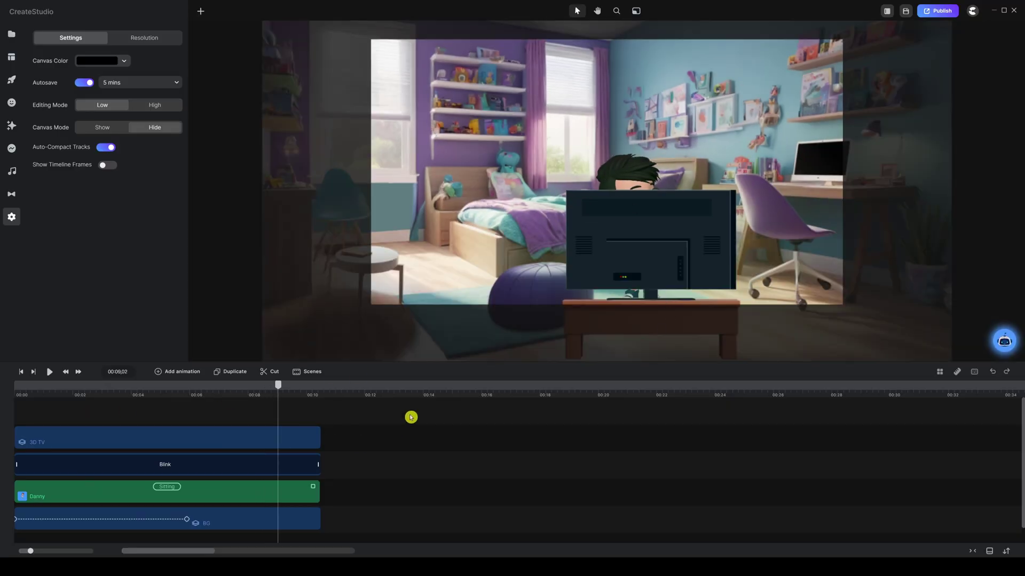
pyautogui.moveTo(277, 394); pyautogui.dragTo(2, 385)
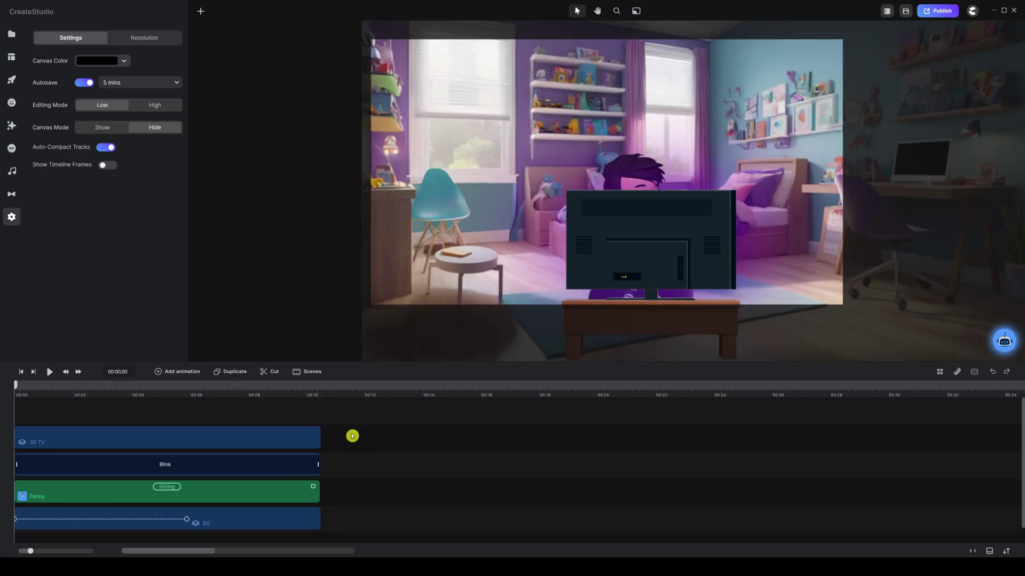
# Group the 3D TV layer together with the blinking glow layer.
pyautogui.click(178, 463)
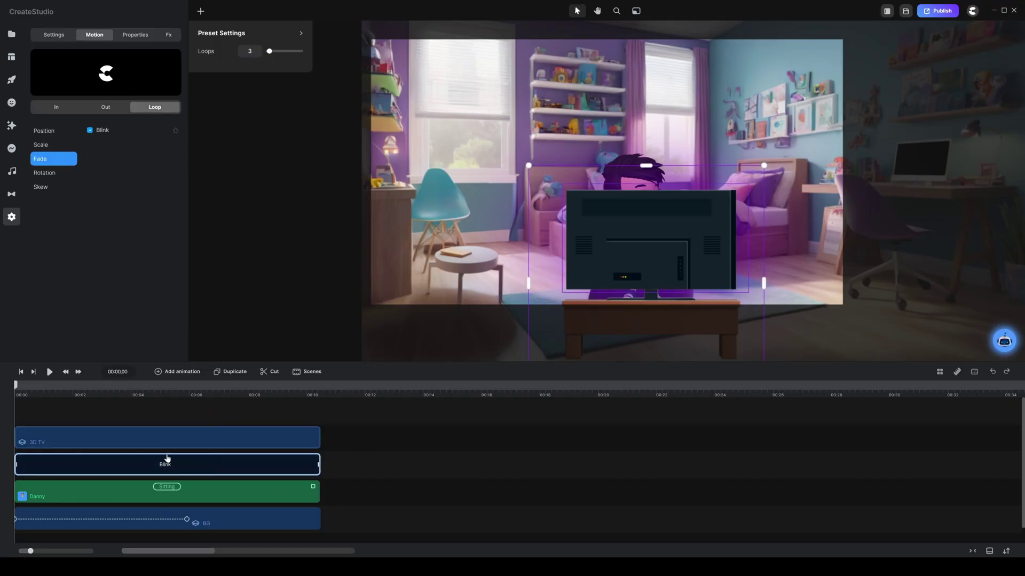
pyautogui.click(361, 446)
pyautogui.click(304, 462)
pyautogui.click(373, 442)
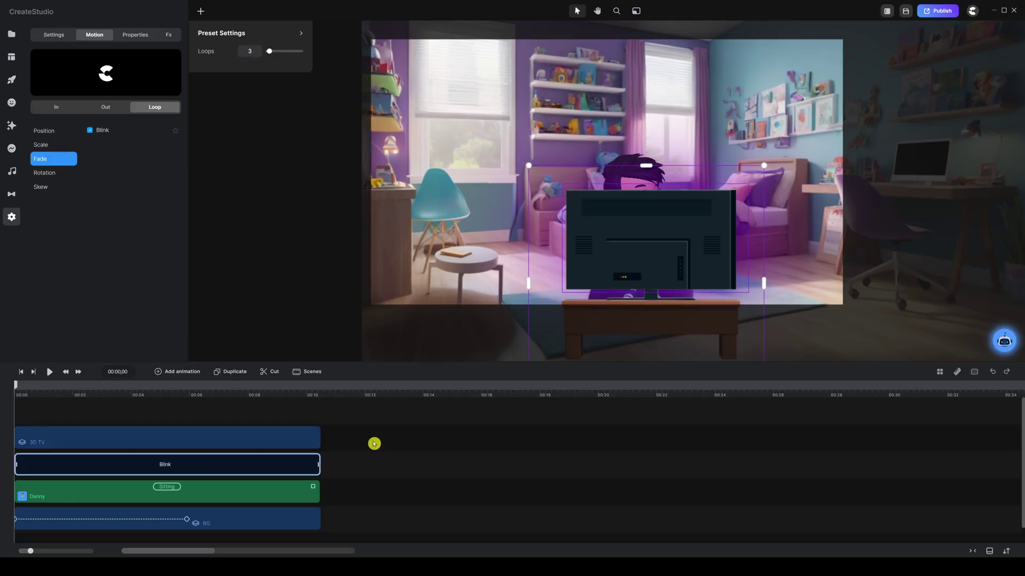
pyautogui.click(291, 470)
pyautogui.click(312, 438)
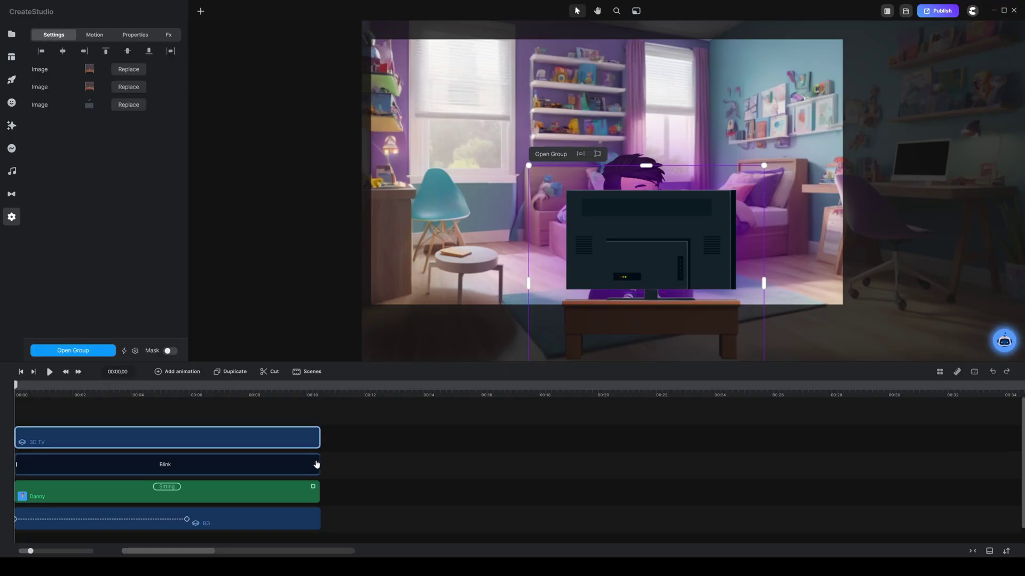
pyautogui.keyDown('shift'); pyautogui.click(317, 455); pyautogui.keyUp('shift')
pyautogui.rightClick(293, 437)
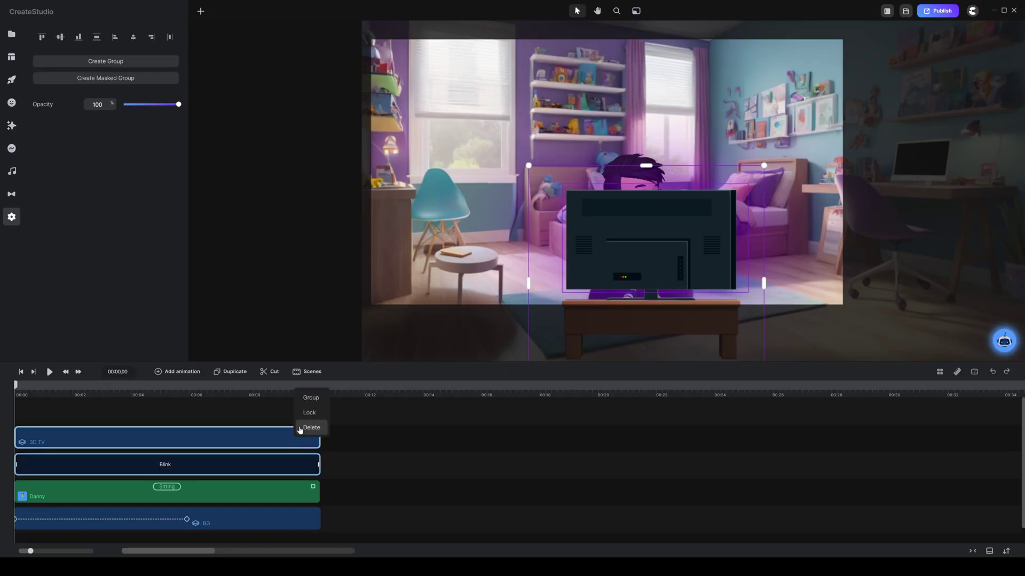
pyautogui.click(310, 398)
# Rename the combined TV and glow group as TV Set.
pyautogui.rightClick(228, 434)
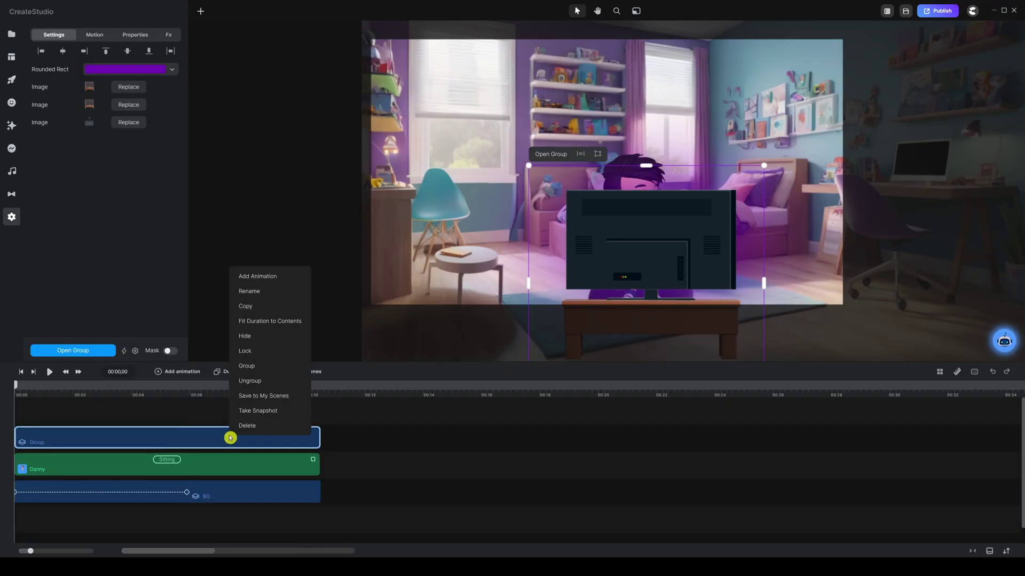
pyautogui.click(262, 295)
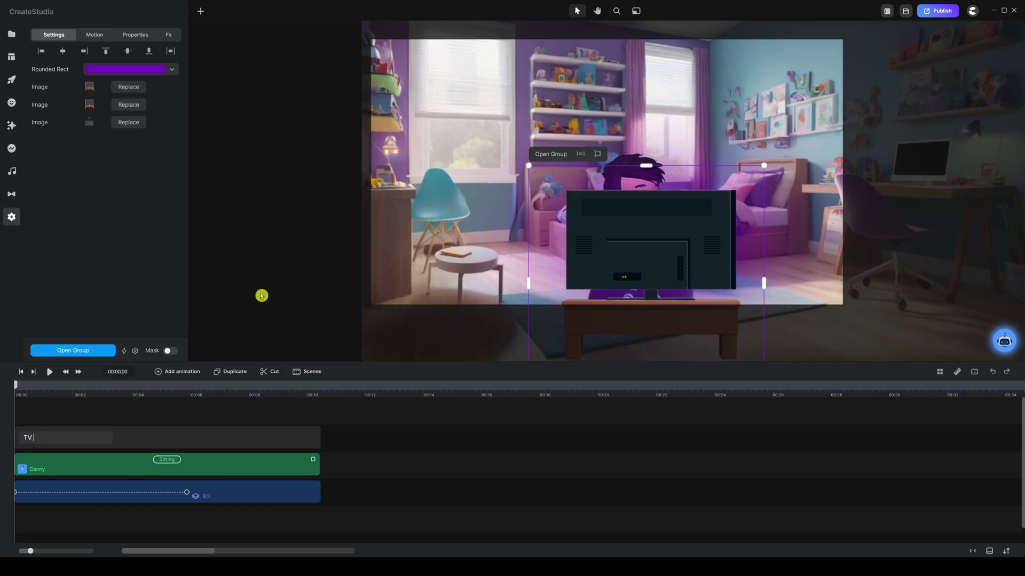
pyautogui.press('Return')
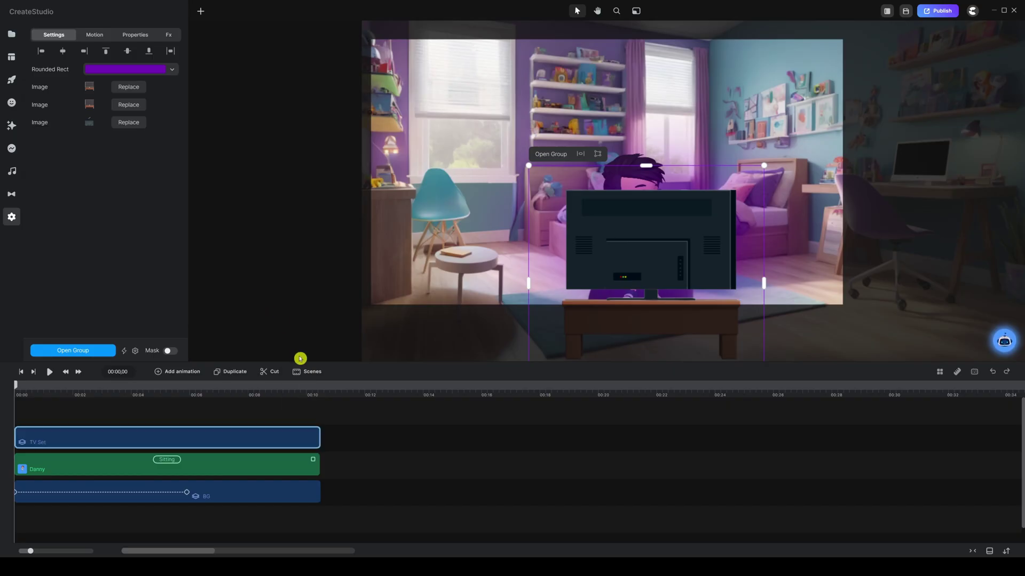
pyautogui.click(398, 443)
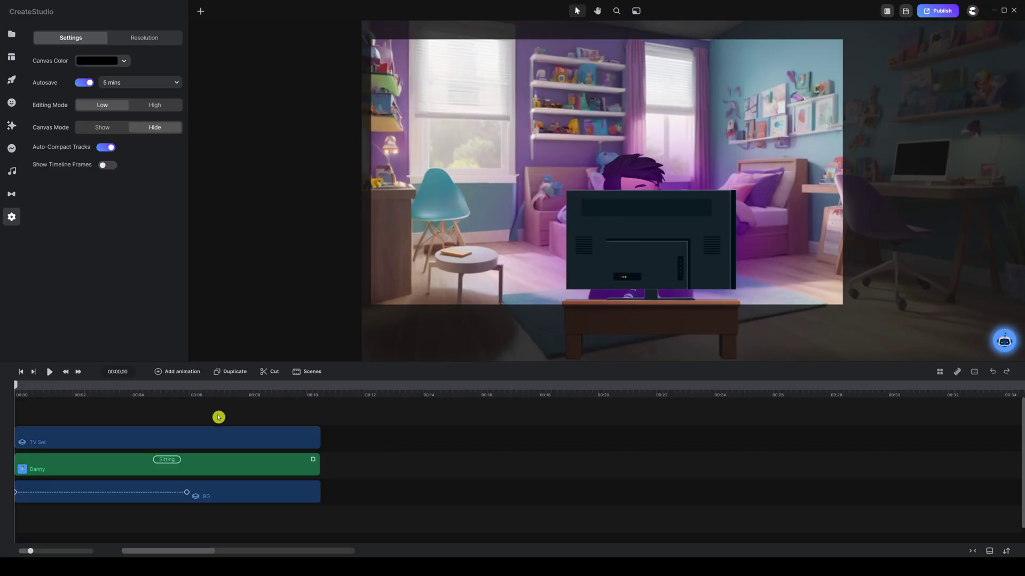
# Move the TV Set clip past the end of the other clips, starting at about 11 seconds.
pyautogui.moveTo(78, 441); pyautogui.dragTo(414, 437)
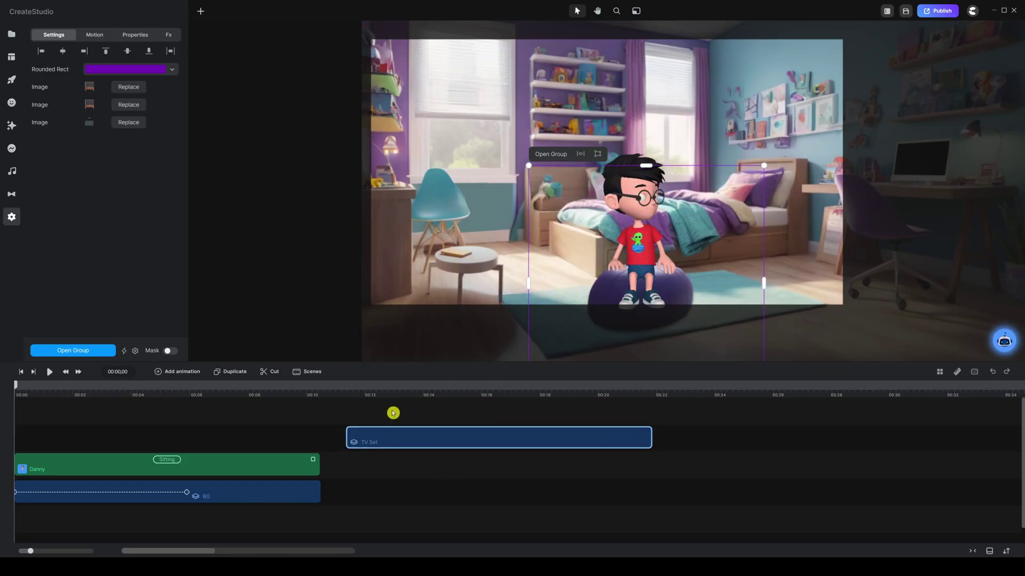
pyautogui.click(306, 407)
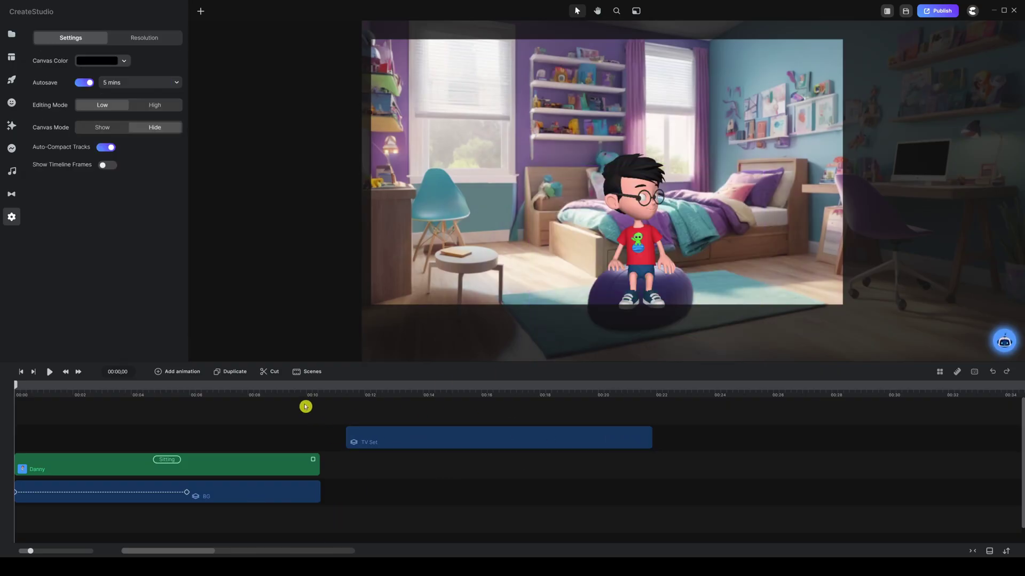
# Play the scene without the TV to check the boy against the panning background, and return the playhead to the start.
pyautogui.click(50, 372)
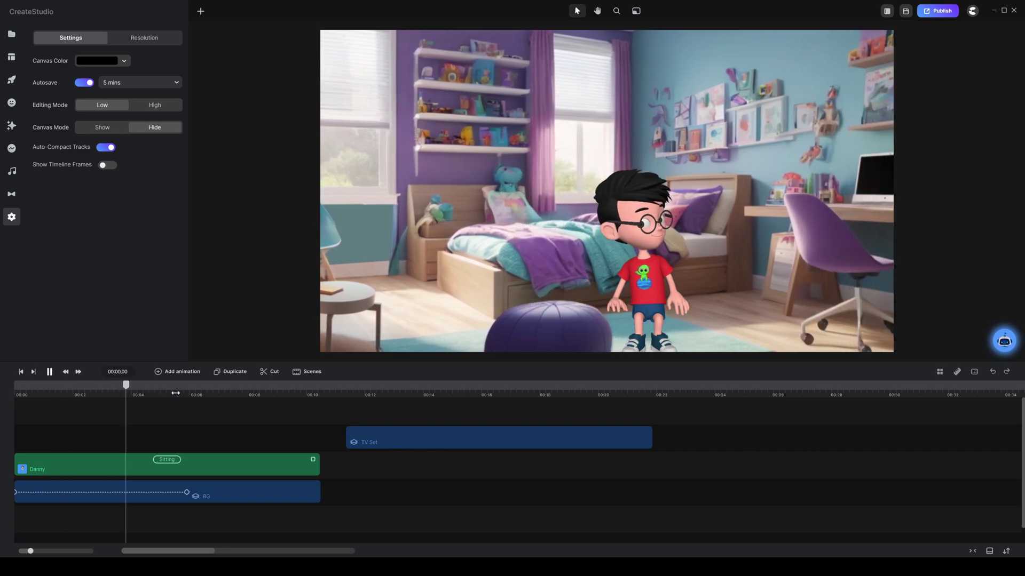
pyautogui.press('space')
pyautogui.click(176, 439)
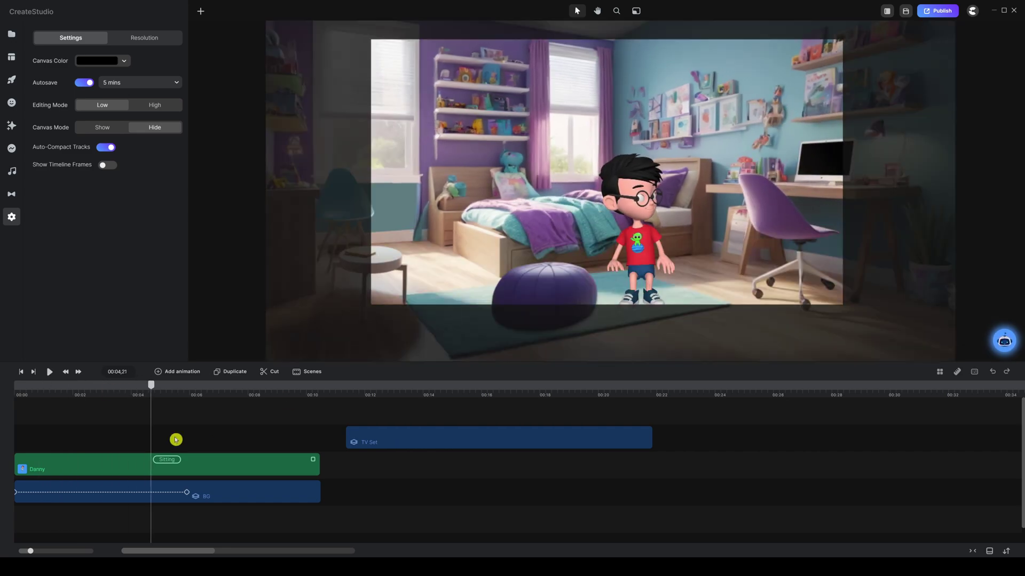
pyautogui.moveTo(151, 388); pyautogui.dragTo(2, 388)
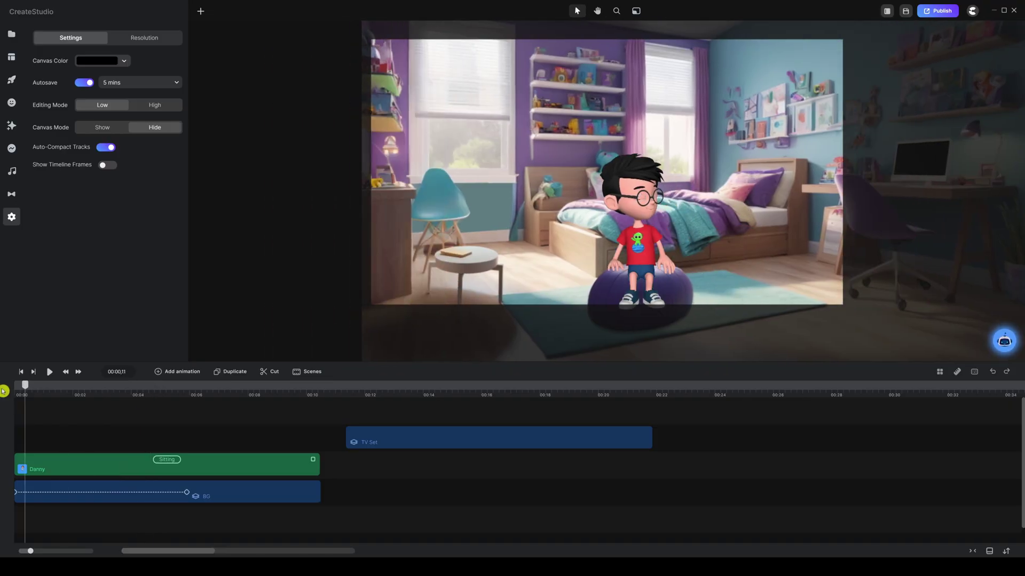
pyautogui.click(156, 428)
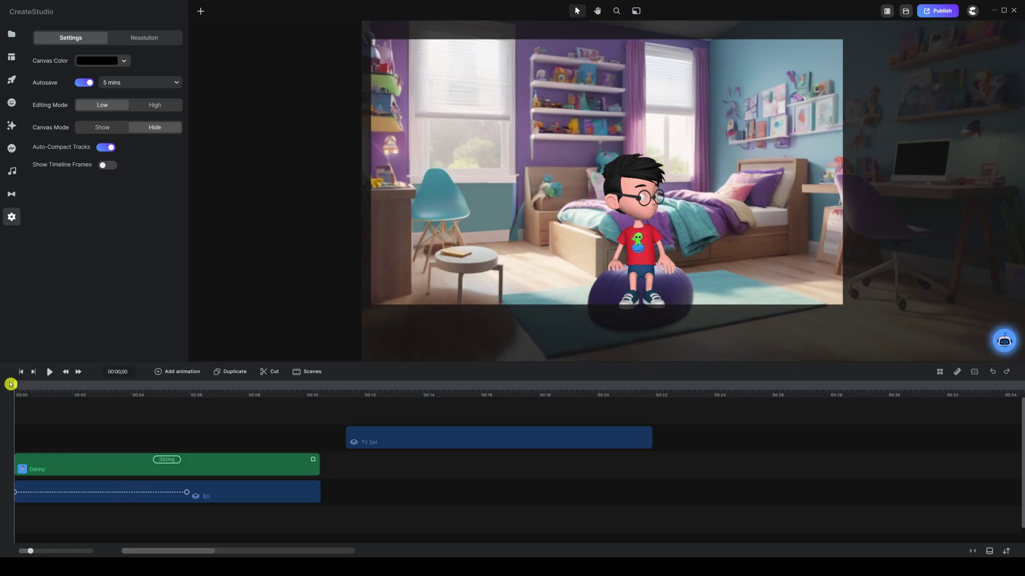
pyautogui.click(22, 401)
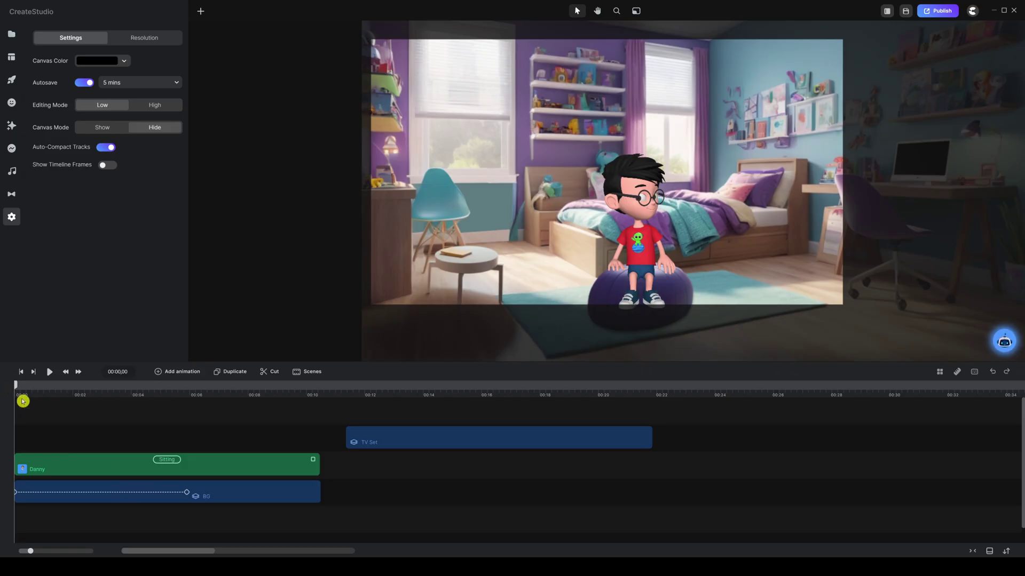
# Add an animation with Smooth easing to the seated boy, covering the Position and Character View properties.
pyautogui.click(97, 469)
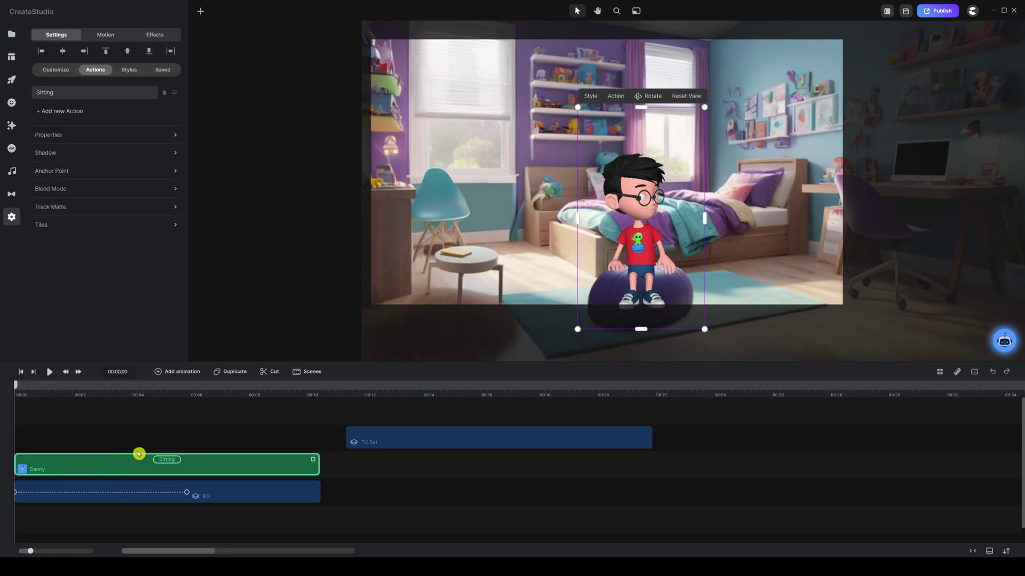
pyautogui.click(174, 372)
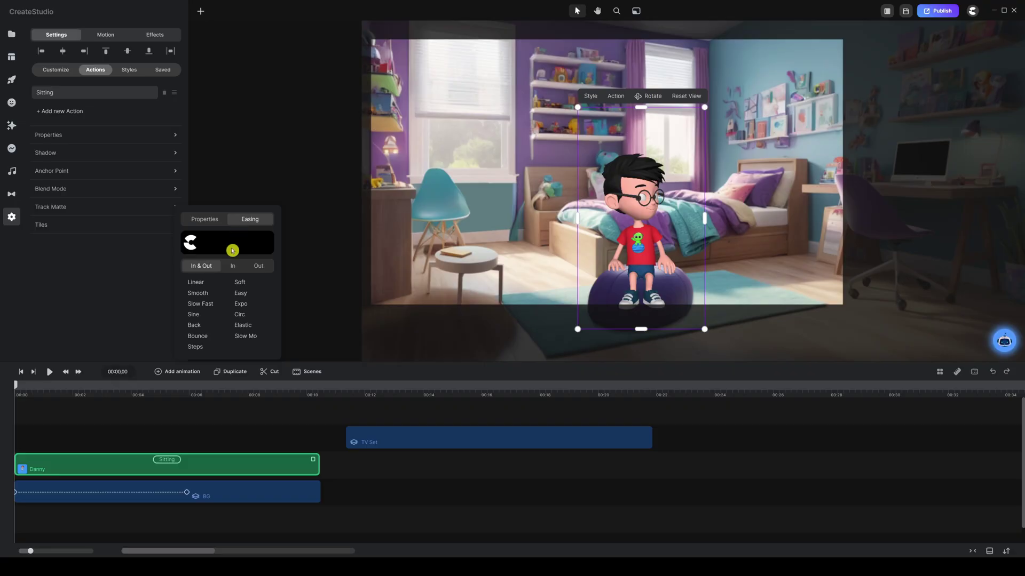
pyautogui.click(203, 293)
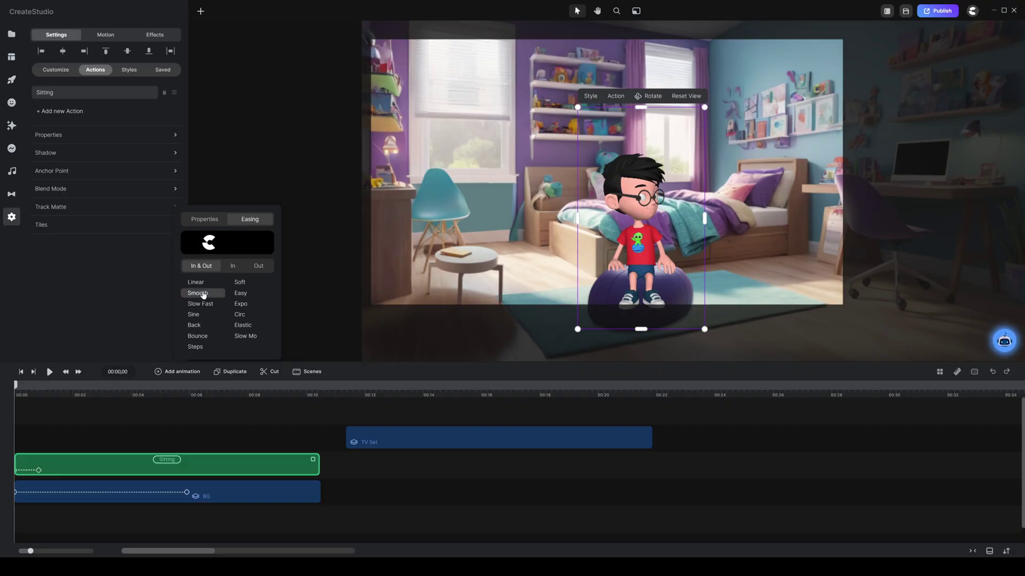
pyautogui.click(203, 219)
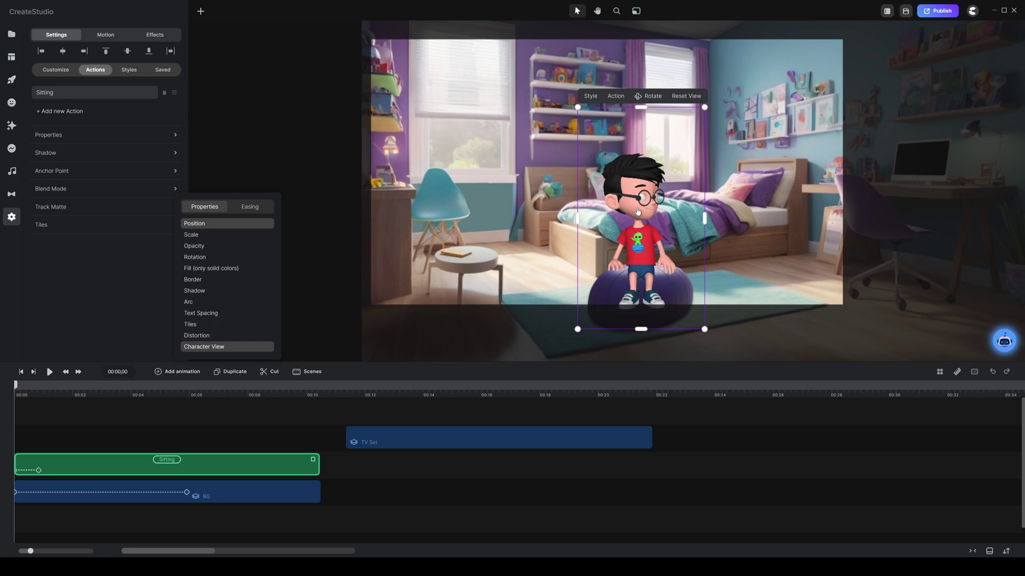
pyautogui.click(83, 420)
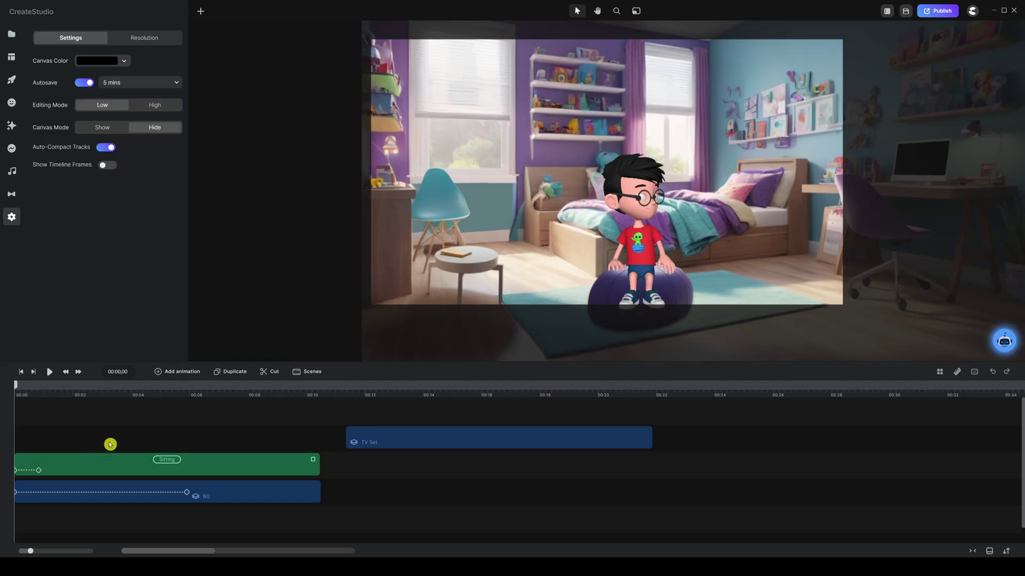
# Extend the boy's animation so its end keyframe lines up with the background's end keyframe at just under 6 seconds.
pyautogui.scroll(1, 90, 392)
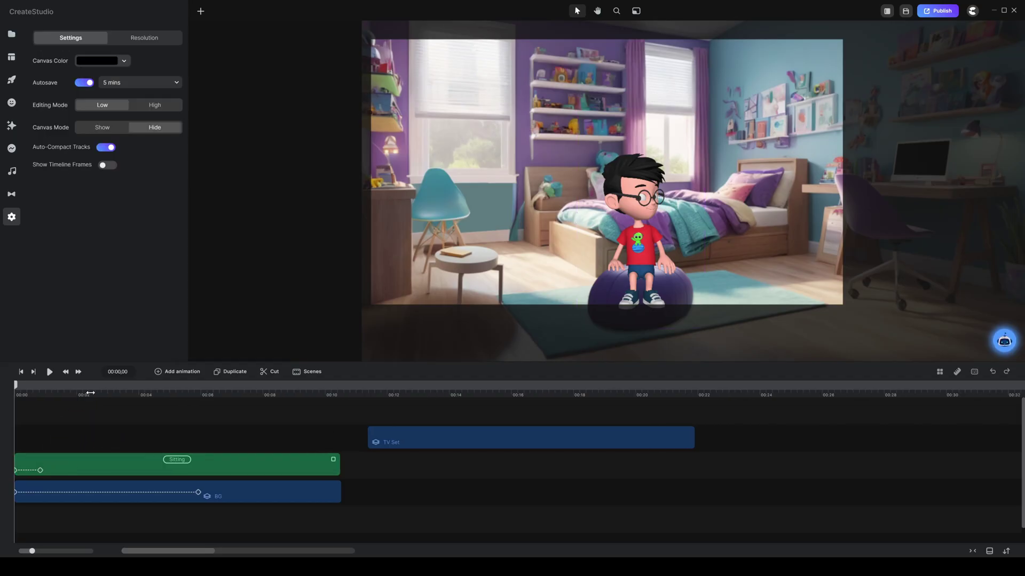
pyautogui.scroll(1, 90, 392)
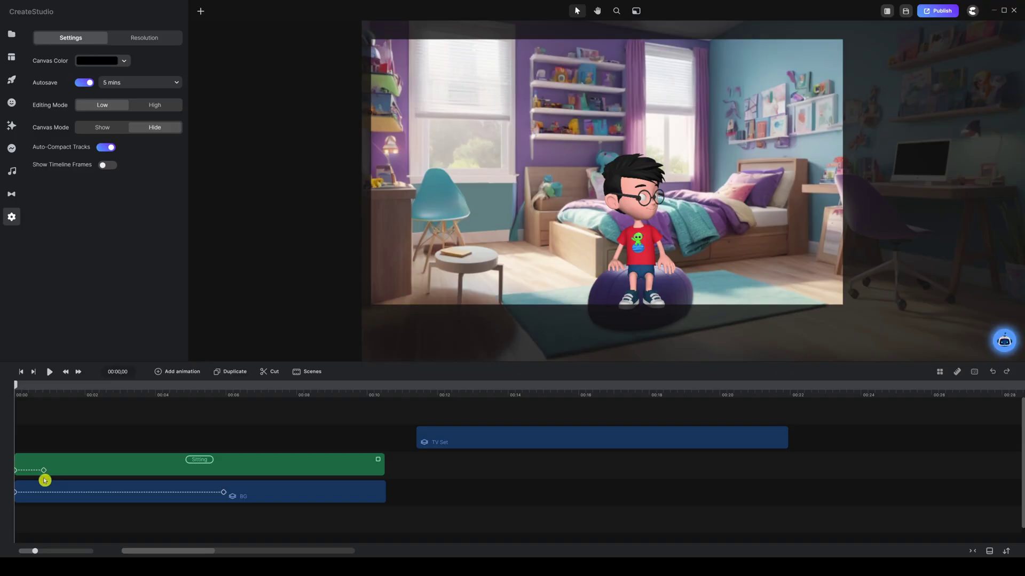
pyautogui.moveTo(44, 470); pyautogui.dragTo(225, 470)
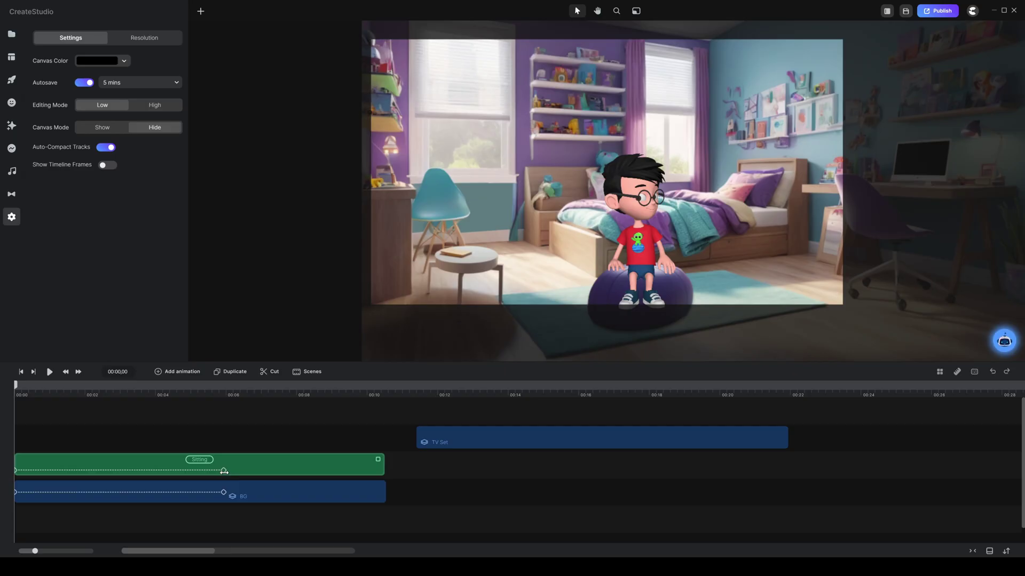
# At the boy's end keyframe at 00:05,28, reposition the boy so he sits on the purple beanbag.
pyautogui.click(224, 472)
pyautogui.moveTo(231, 393); pyautogui.dragTo(222, 393)
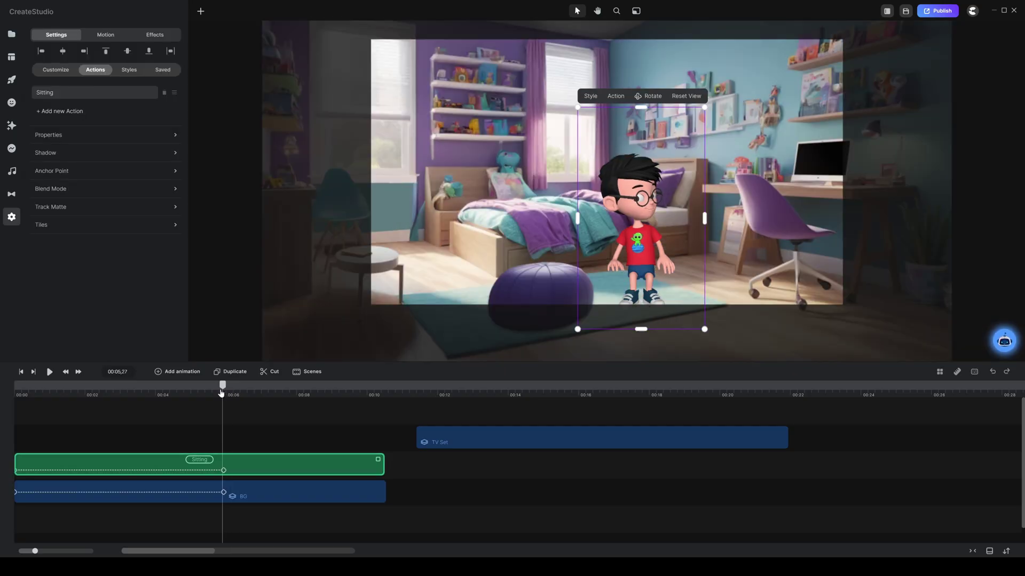
pyautogui.click(228, 495)
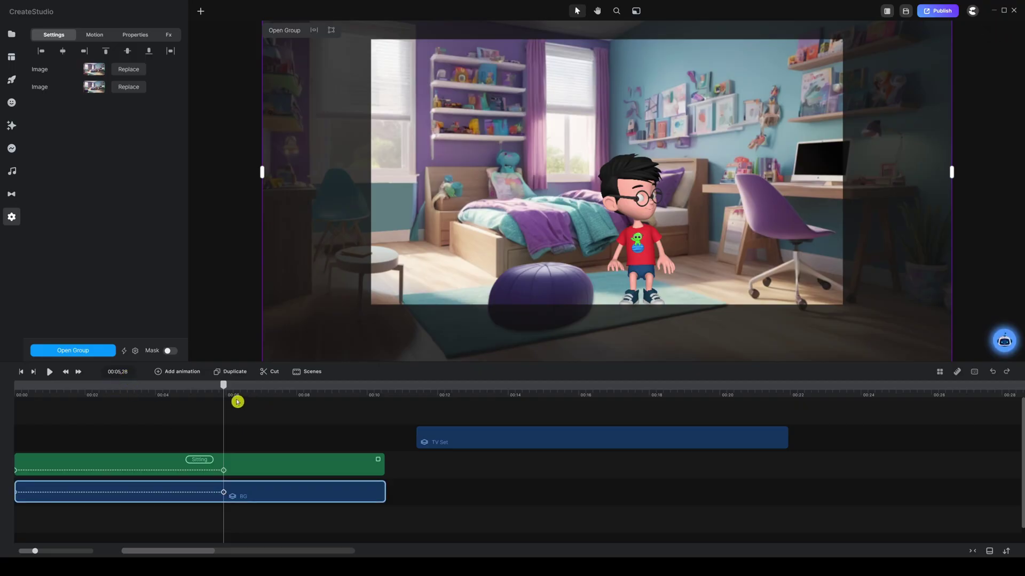
pyautogui.moveTo(234, 391); pyautogui.dragTo(539, 492)
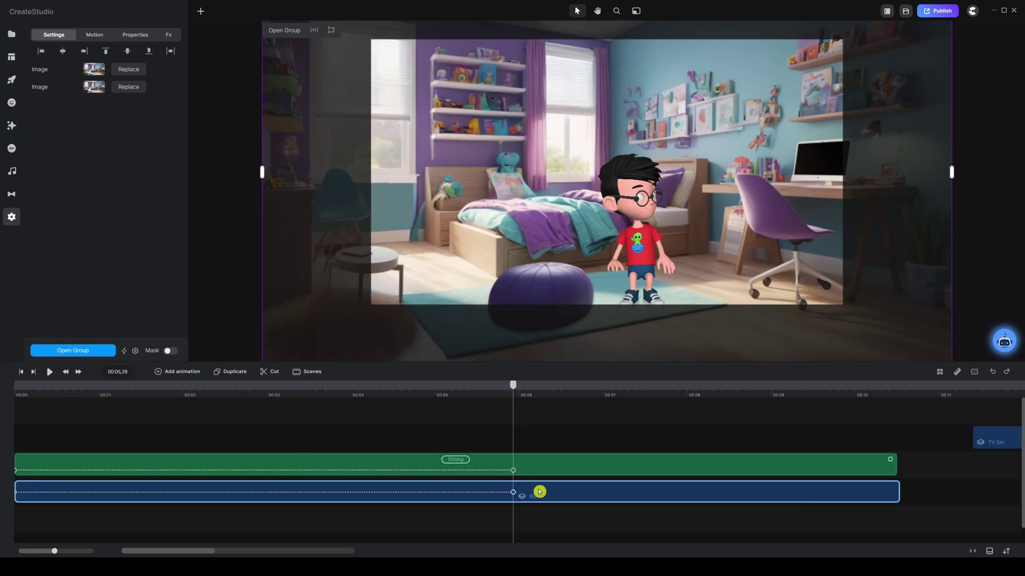
pyautogui.click(513, 470)
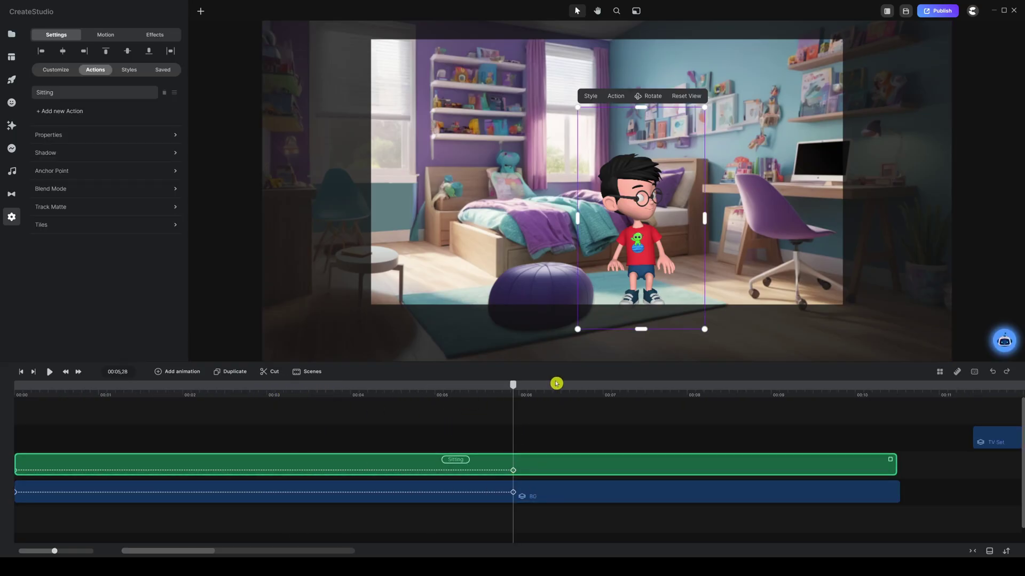
pyautogui.moveTo(642, 231); pyautogui.dragTo(544, 234)
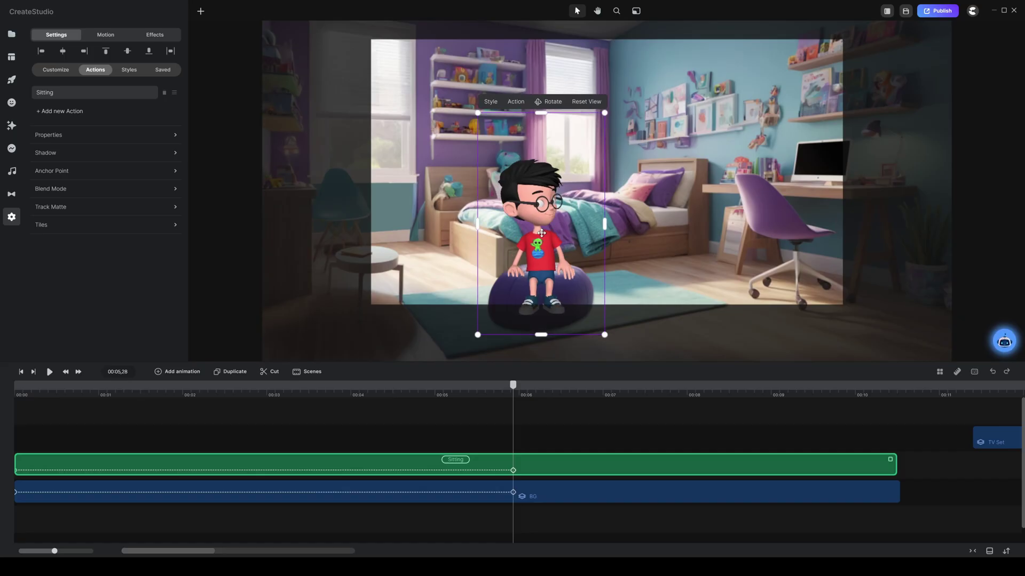
# Rotate the boy's 3D view at the end keyframe so he turns further toward the desk side of the room.
pyautogui.click(554, 104)
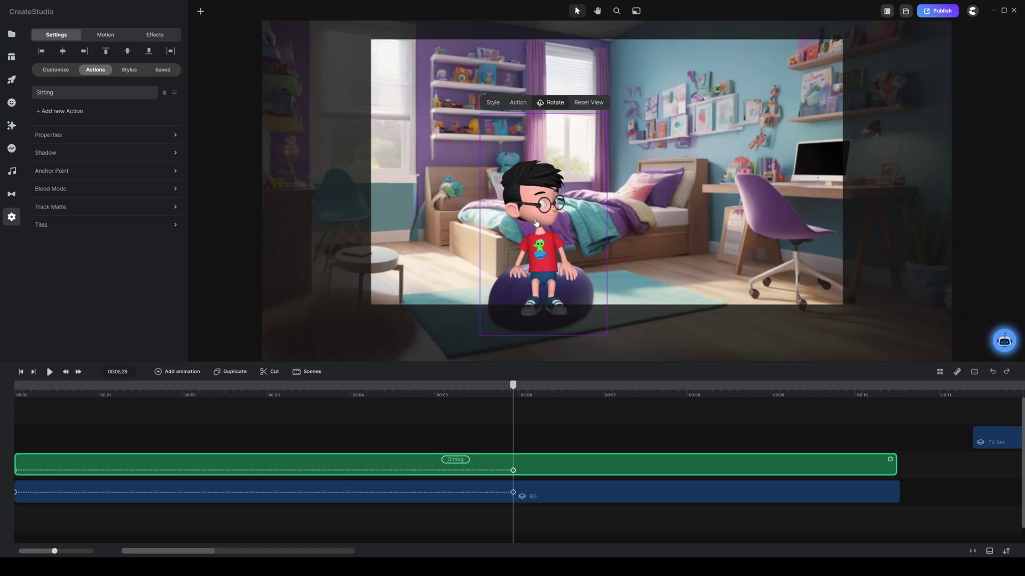
pyautogui.moveTo(536, 223); pyautogui.dragTo(556, 224)
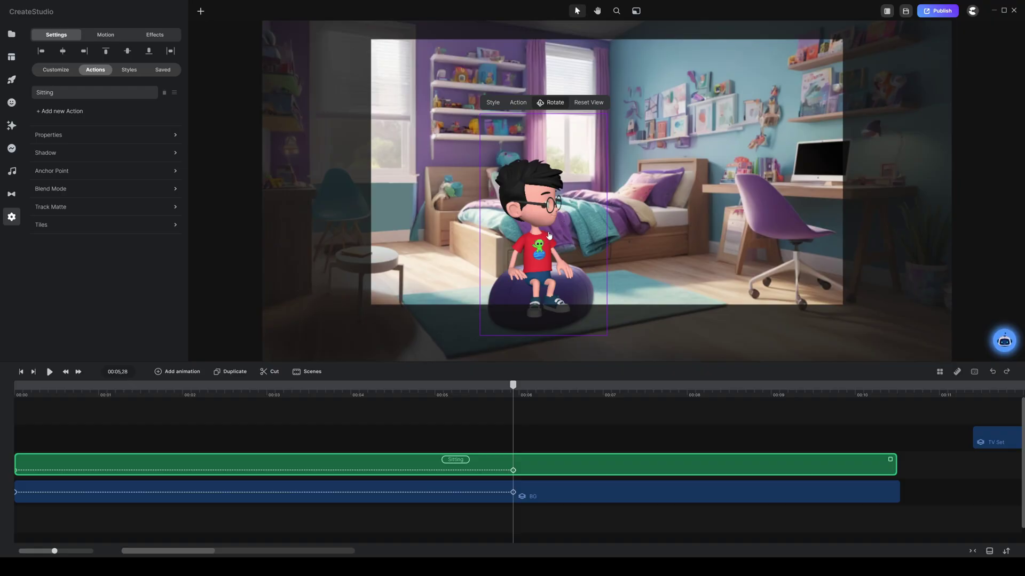
pyautogui.click(531, 418)
# Play the scene from the start to check that the boy moves and turns along with the panning background.
pyautogui.scroll(-2, 529, 405)
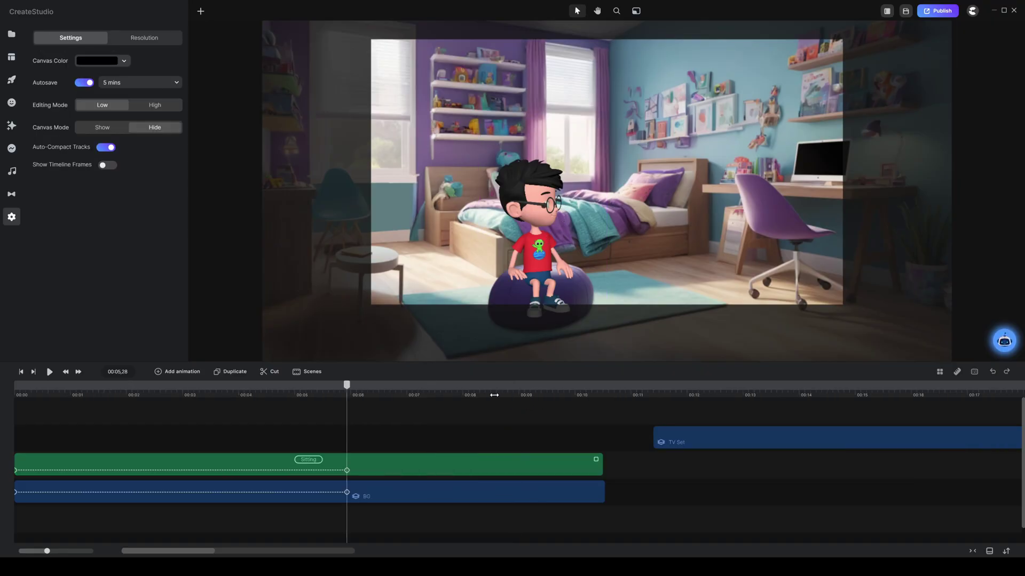
pyautogui.click(468, 418)
pyautogui.press('space')
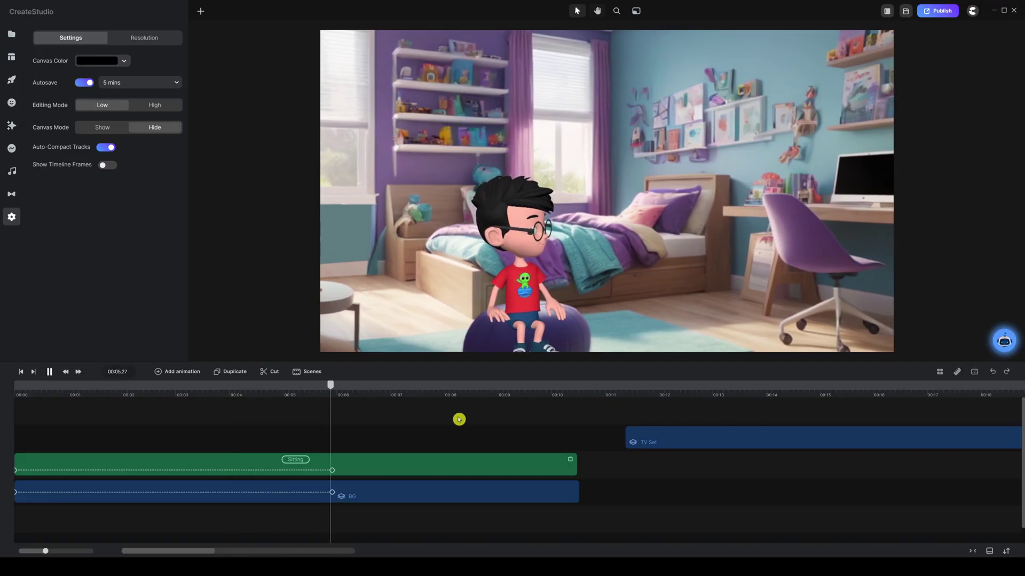
pyautogui.press('space')
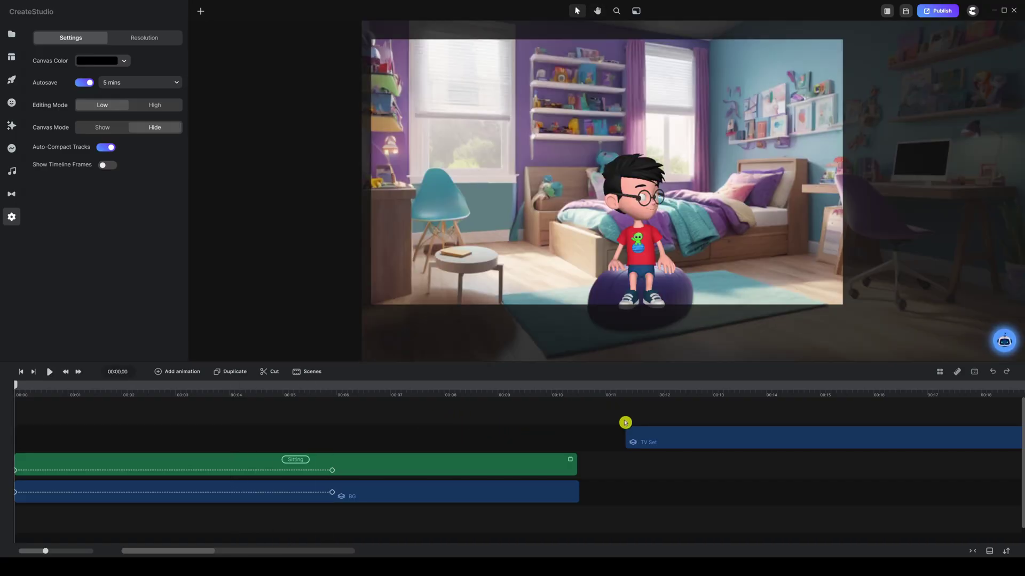
# Move the TV Set clip back to the timeline start and add a Position animation with Smooth easing to it.
pyautogui.moveTo(704, 438); pyautogui.dragTo(93, 442)
pyautogui.click(116, 420)
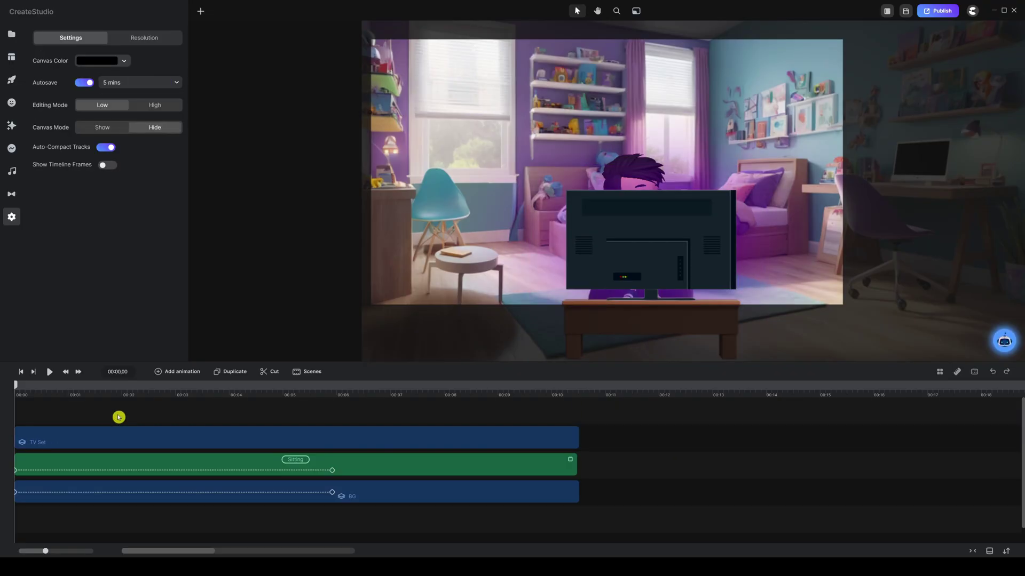
pyautogui.click(64, 435)
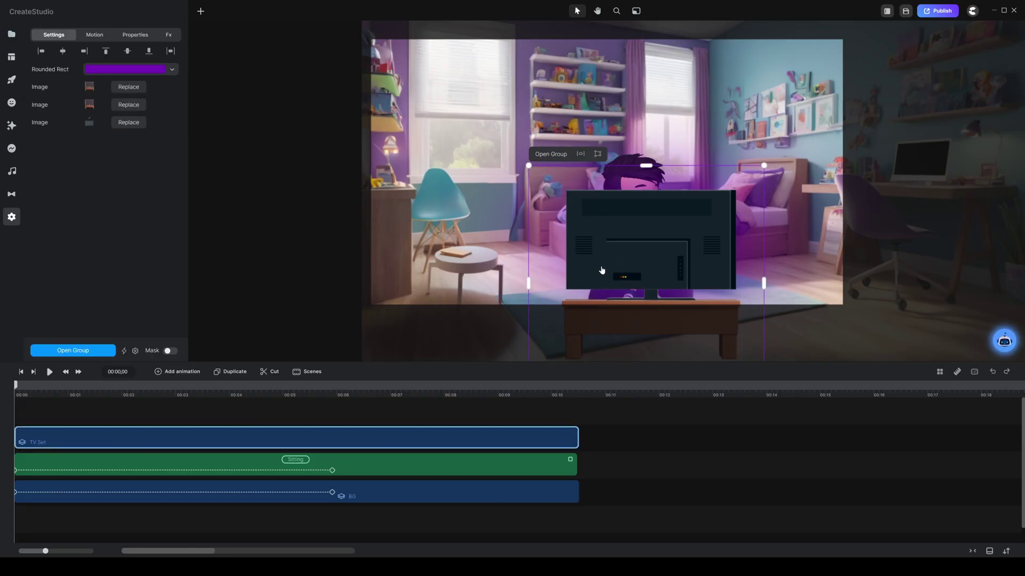
pyautogui.click(177, 371)
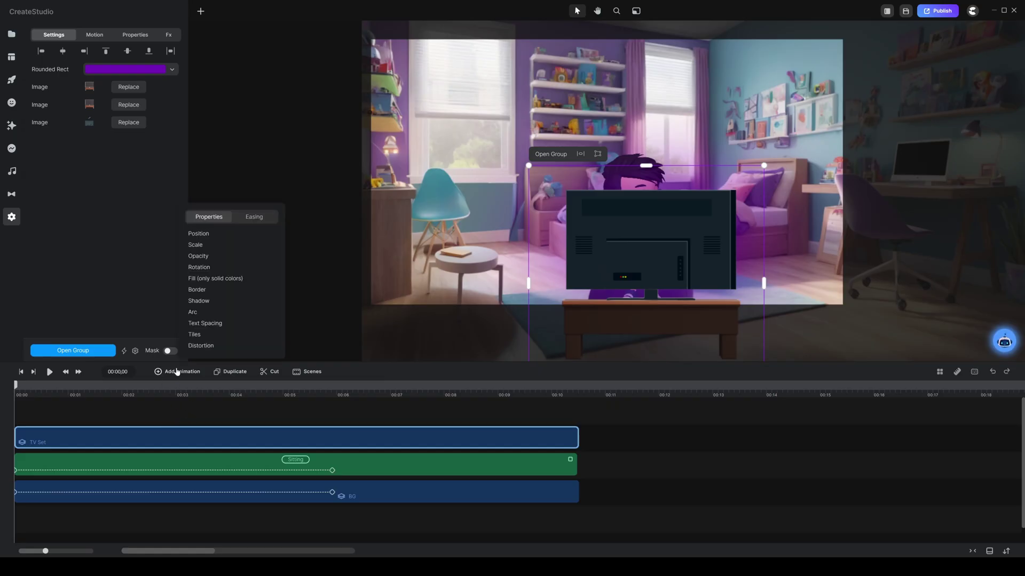
pyautogui.click(210, 233)
pyautogui.click(256, 223)
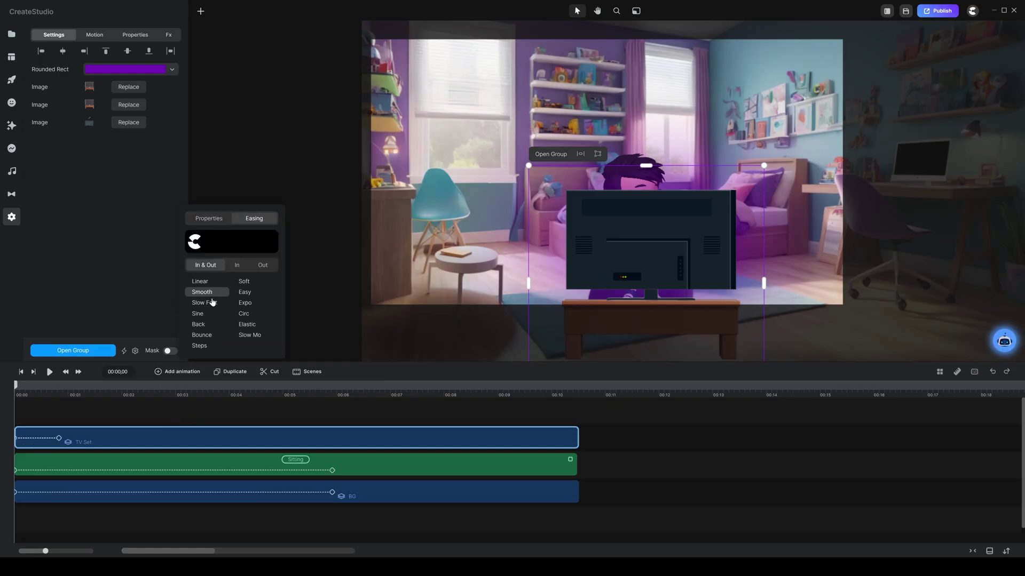
pyautogui.click(174, 415)
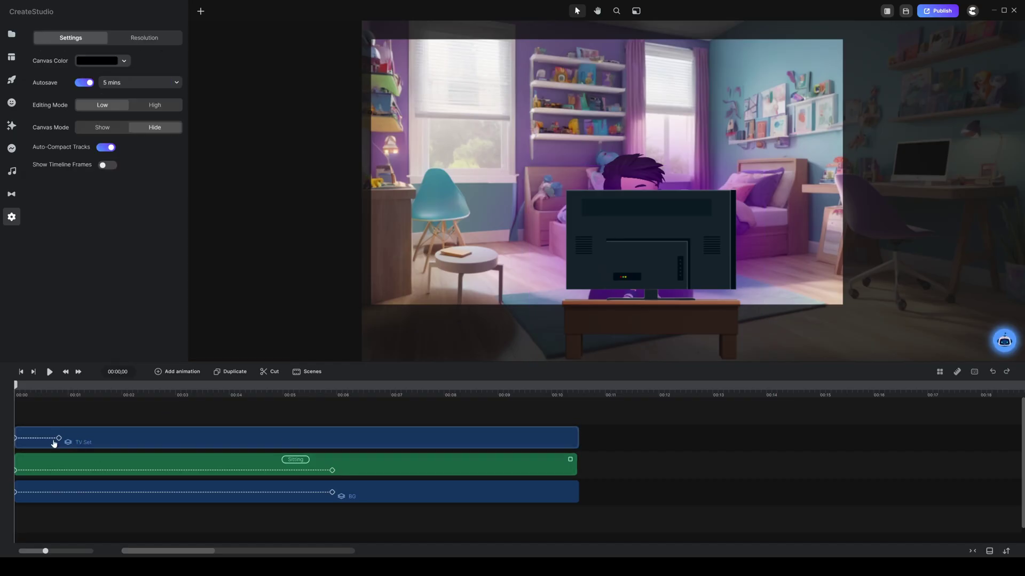
# Extend the TV Set animation to the other layers' end keyframes at 00:05,28 and go to its end keyframe.
pyautogui.moveTo(58, 438); pyautogui.dragTo(326, 443)
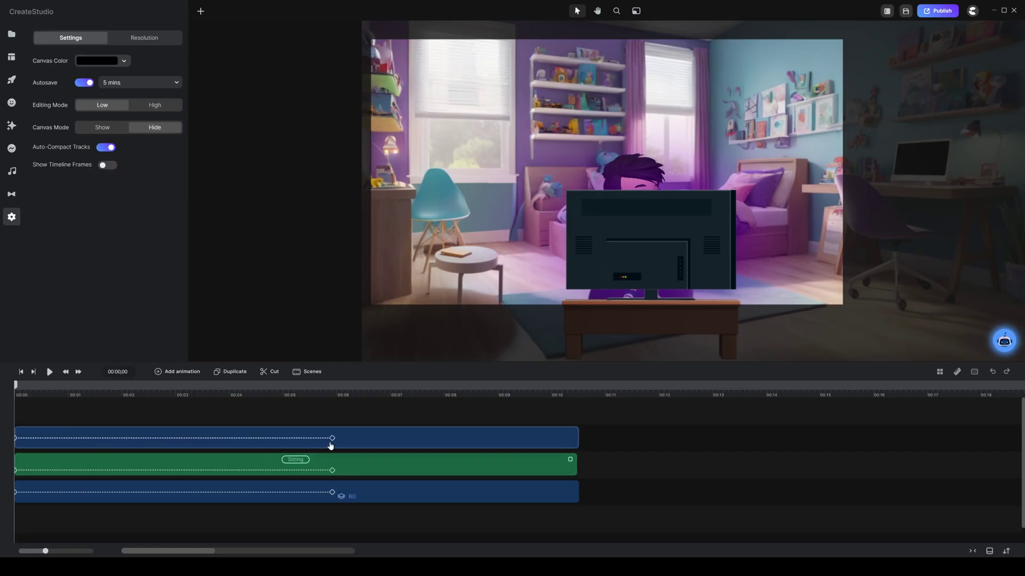
pyautogui.click(331, 443)
pyautogui.click(297, 414)
pyautogui.click(333, 438)
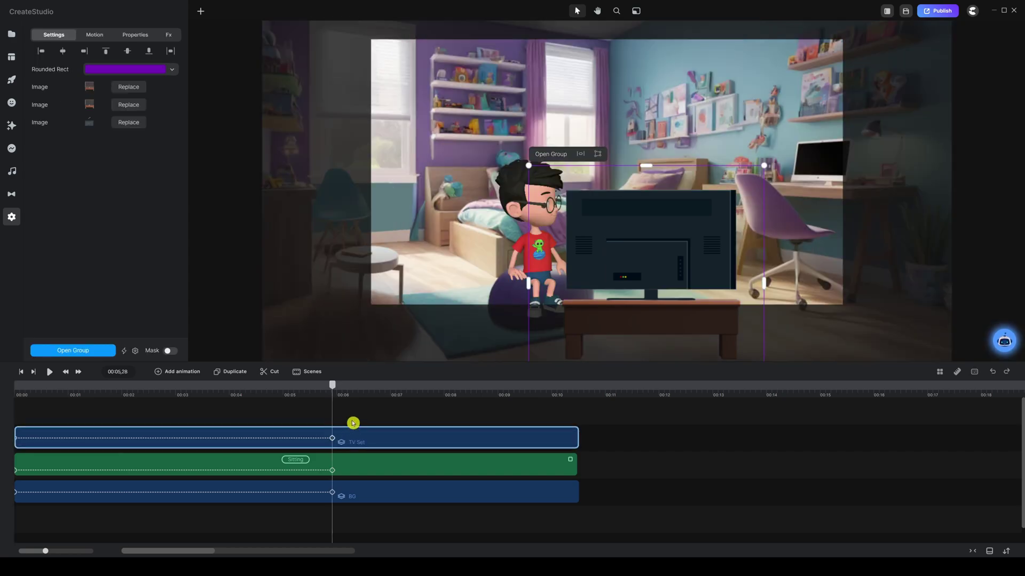
# Advance the playhead five frames to 00:06,03 and move the TV Set's end keyframe to that time.
pyautogui.moveTo(349, 394); pyautogui.dragTo(428, 395)
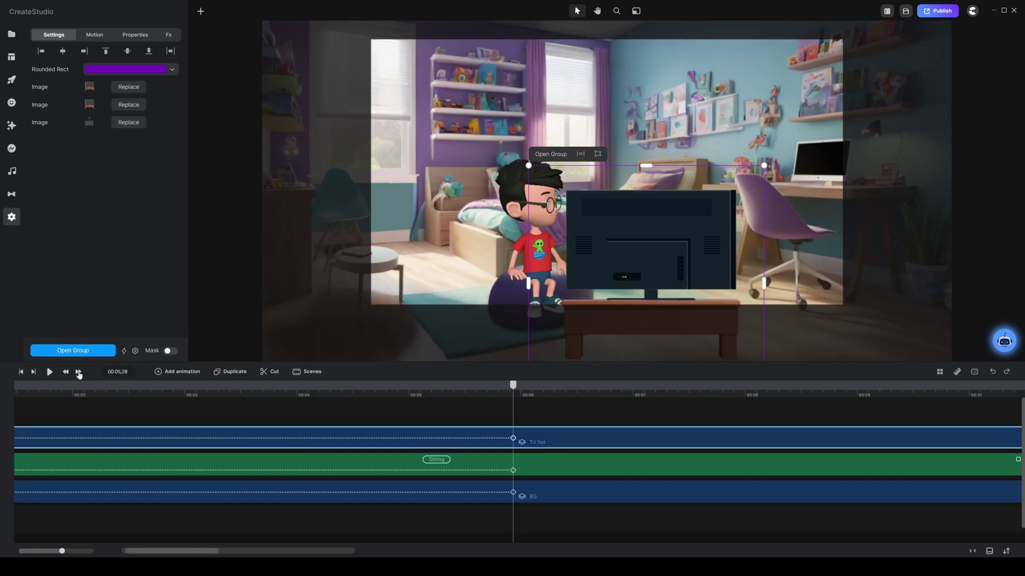
pyautogui.click(79, 373)
pyautogui.click(78, 373)
pyautogui.click(78, 373)
pyautogui.click(78, 373)
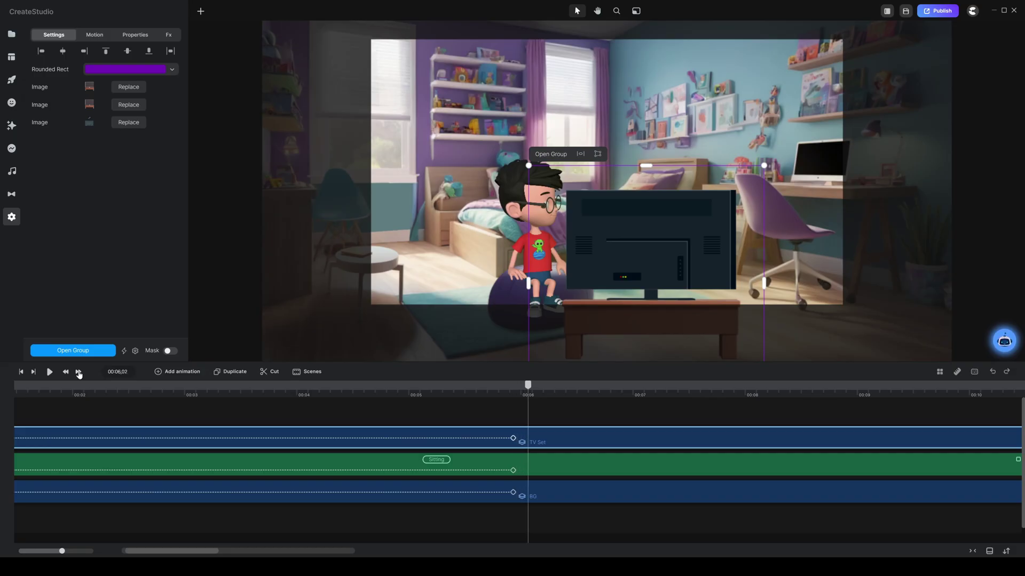
pyautogui.click(78, 373)
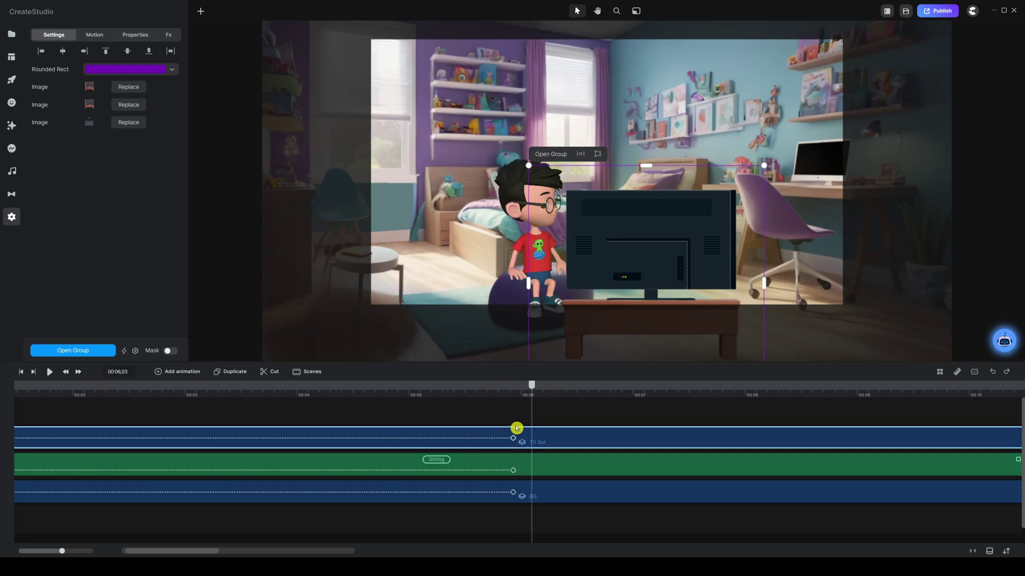
pyautogui.moveTo(530, 429); pyautogui.dragTo(521, 473)
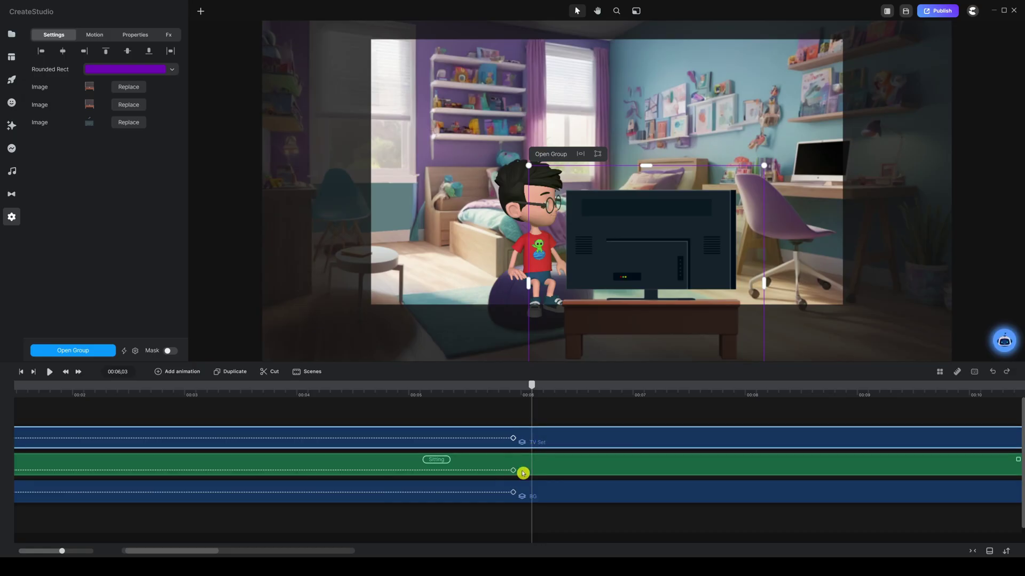
pyautogui.click(517, 435)
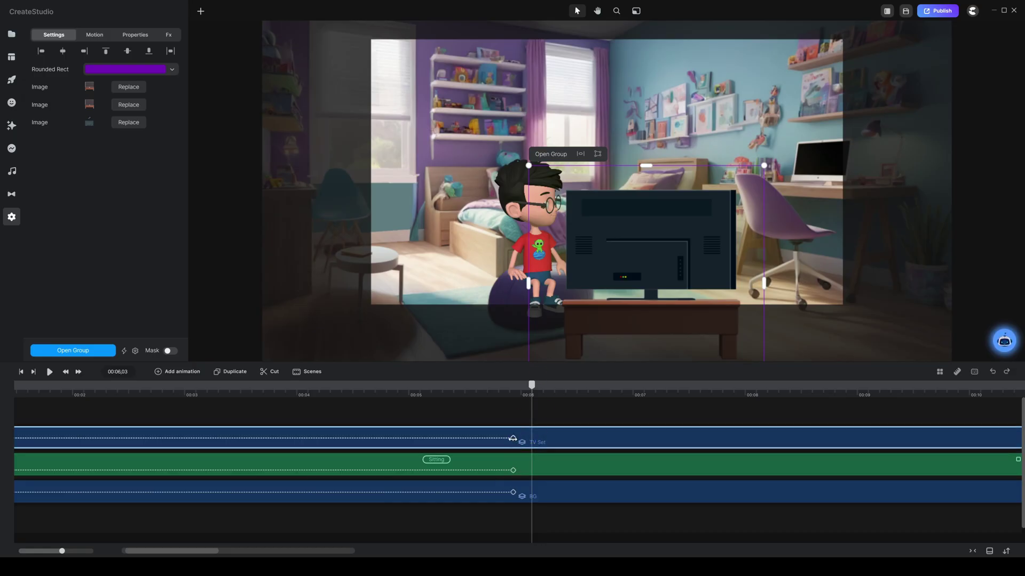
pyautogui.moveTo(513, 438); pyautogui.dragTo(532, 438)
pyautogui.click(531, 450)
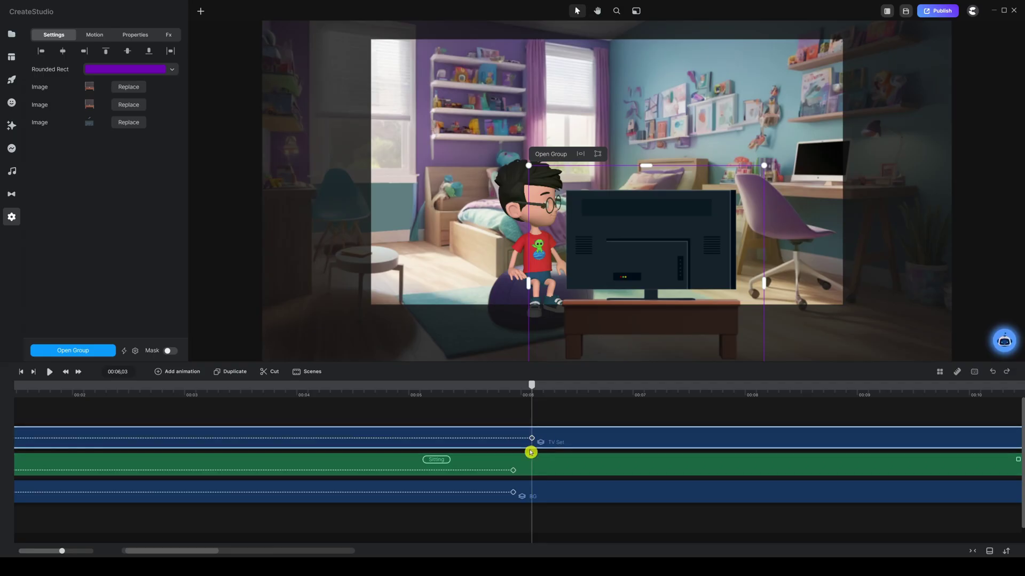
# At the TV Set's end keyframe, shift the TV sideways away from the boy so it clears the beanbag.
pyautogui.click(535, 427)
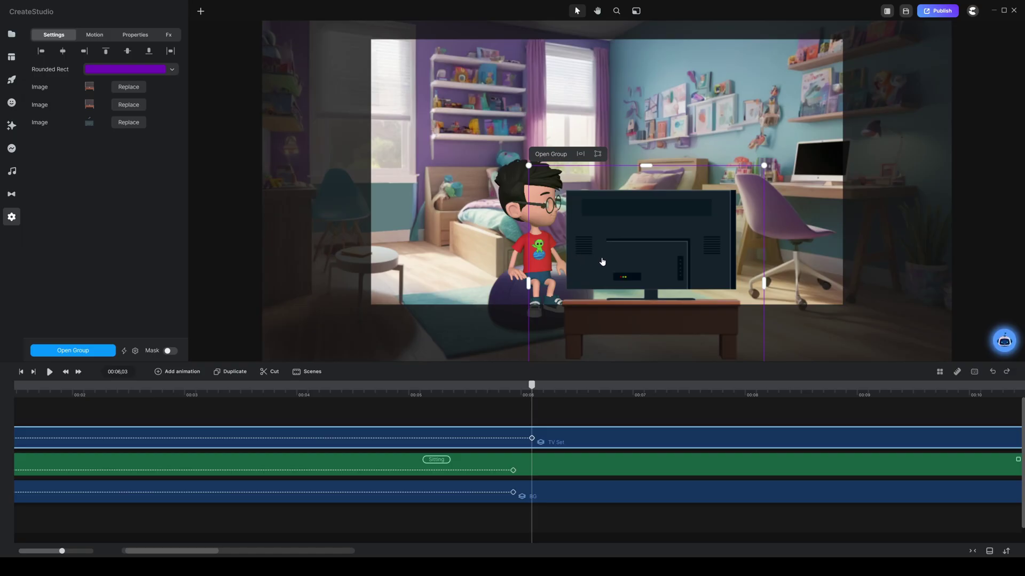
pyautogui.moveTo(602, 262); pyautogui.dragTo(636, 260)
pyautogui.click(569, 418)
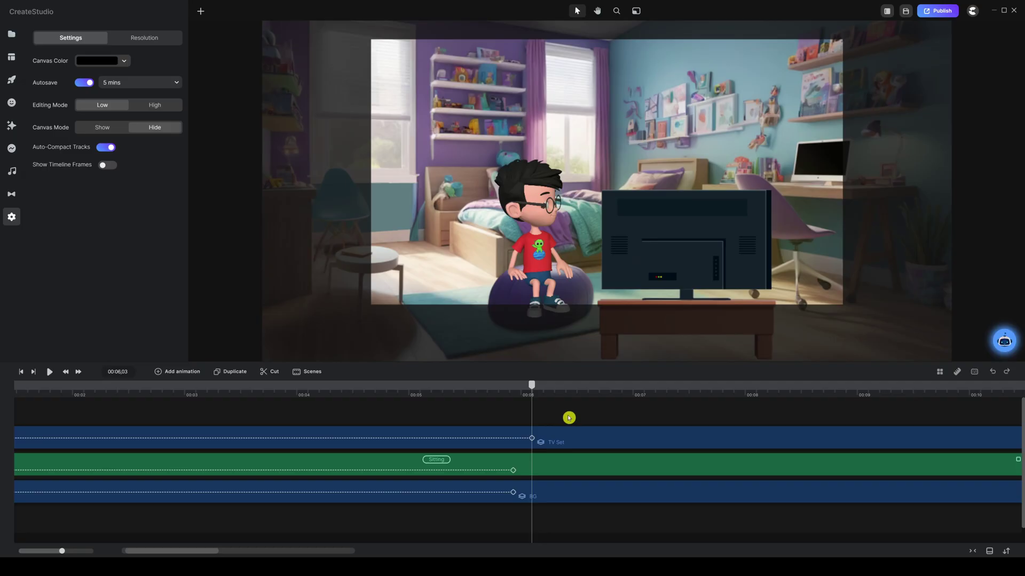
# Play the scene from the start to check the TV's movement against the boy and the panning background.
pyautogui.scroll(-5, 575, 393)
pyautogui.click(430, 418)
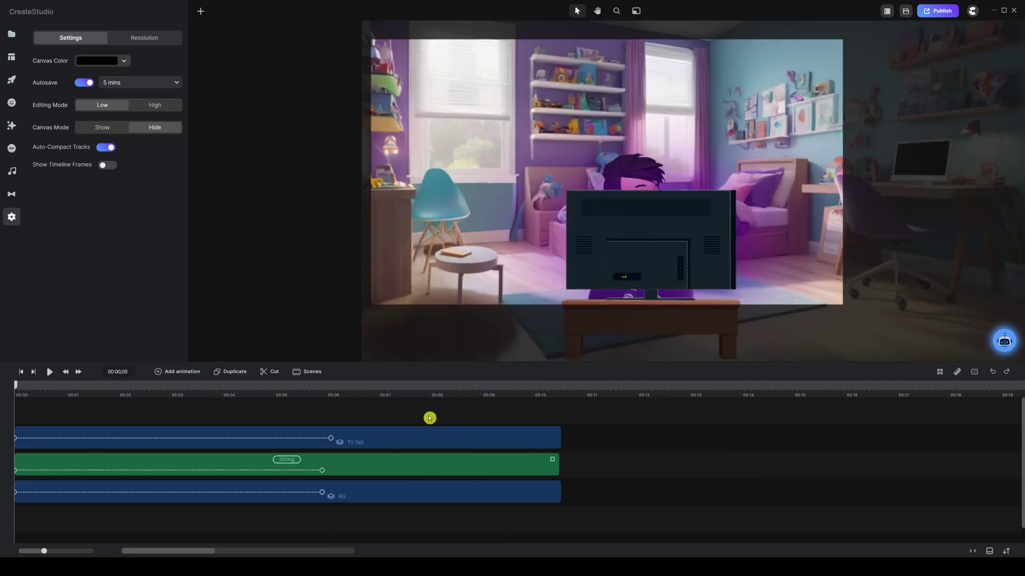
pyautogui.press('space')
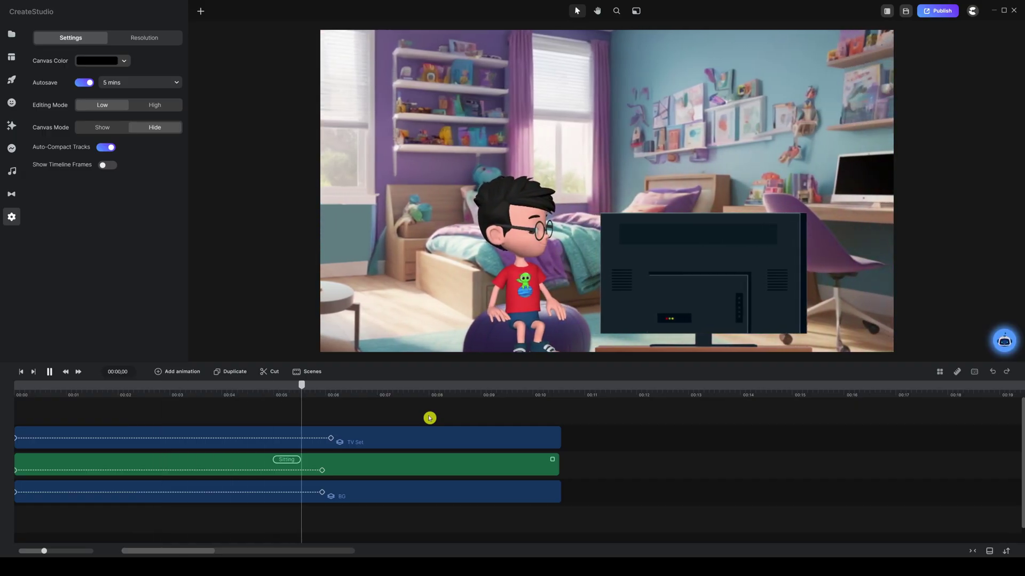
# Replay the scene from the start through the end keyframes to review the combined pan of room, boy and TV.
pyautogui.press('space')
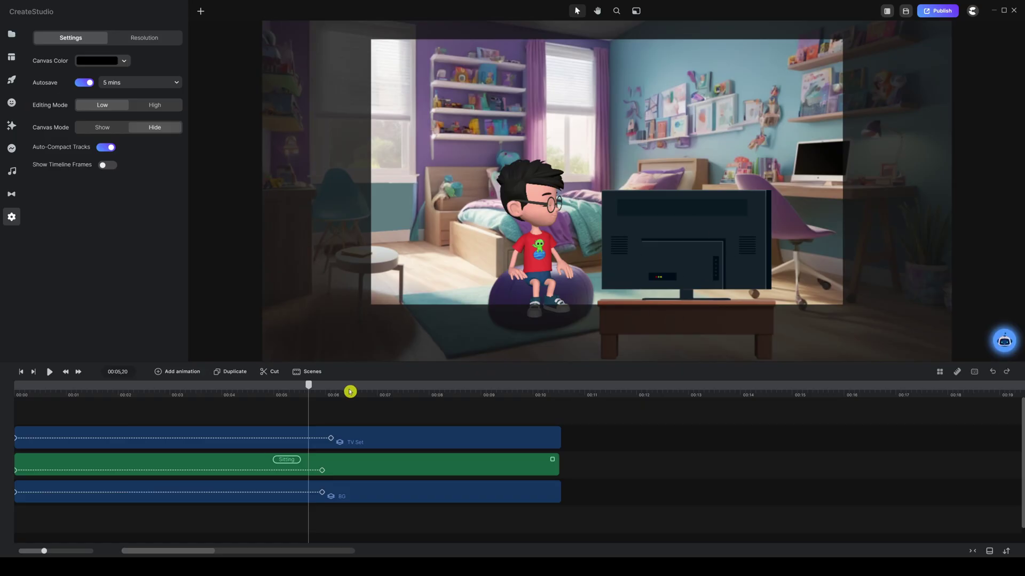
pyautogui.moveTo(309, 390); pyautogui.dragTo(7, 388)
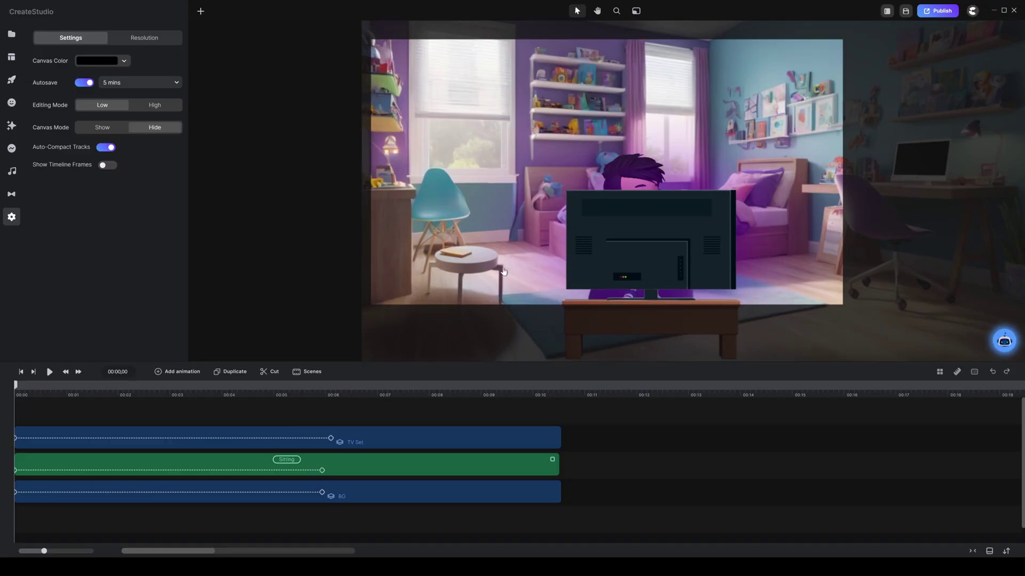
pyautogui.click(50, 374)
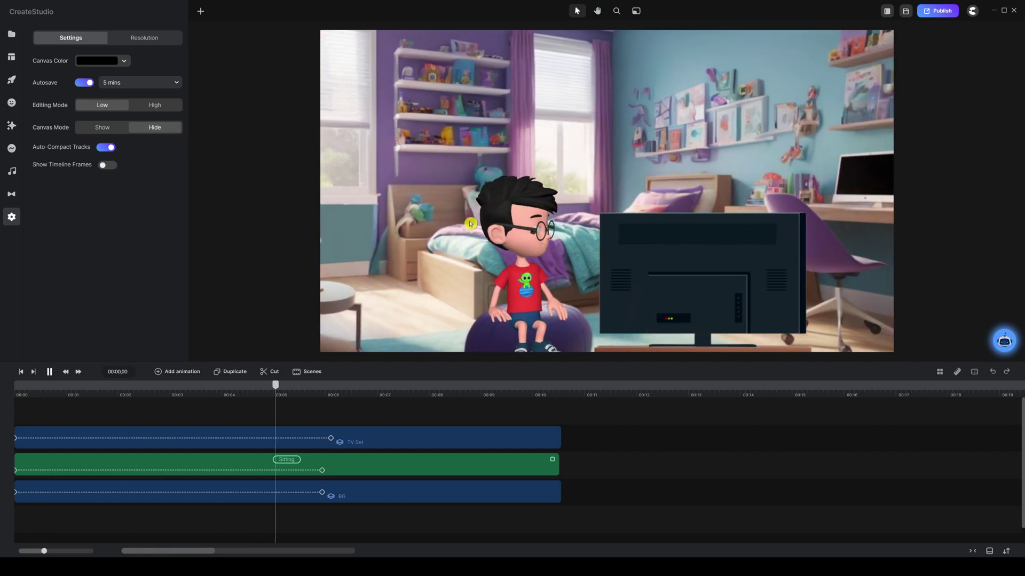
pyautogui.press('space')
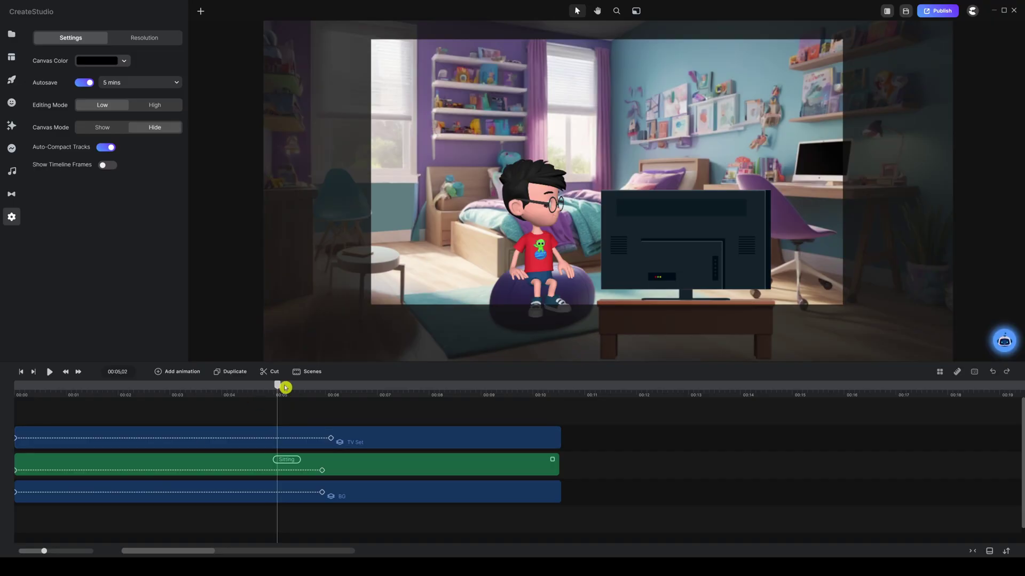
pyautogui.click(18, 386)
pyautogui.click(50, 372)
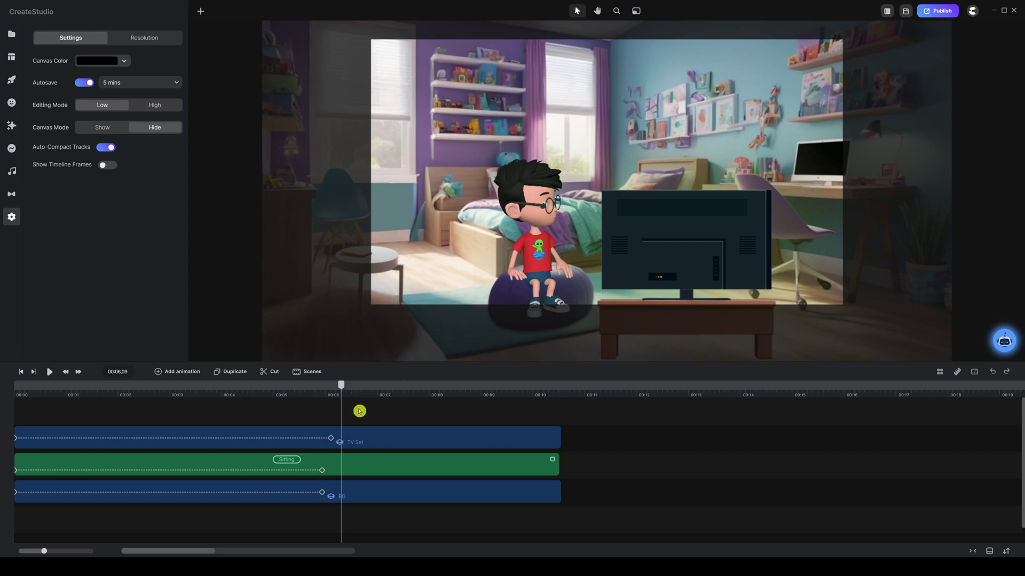
# Shorten the boy's Sitting action so it ends around his end keyframe at 00:05,28.
pyautogui.moveTo(341, 386)
pyautogui.mouseDown()
pyautogui.moveTo(302, 388)
pyautogui.moveTo(327, 387)
pyautogui.mouseUp()
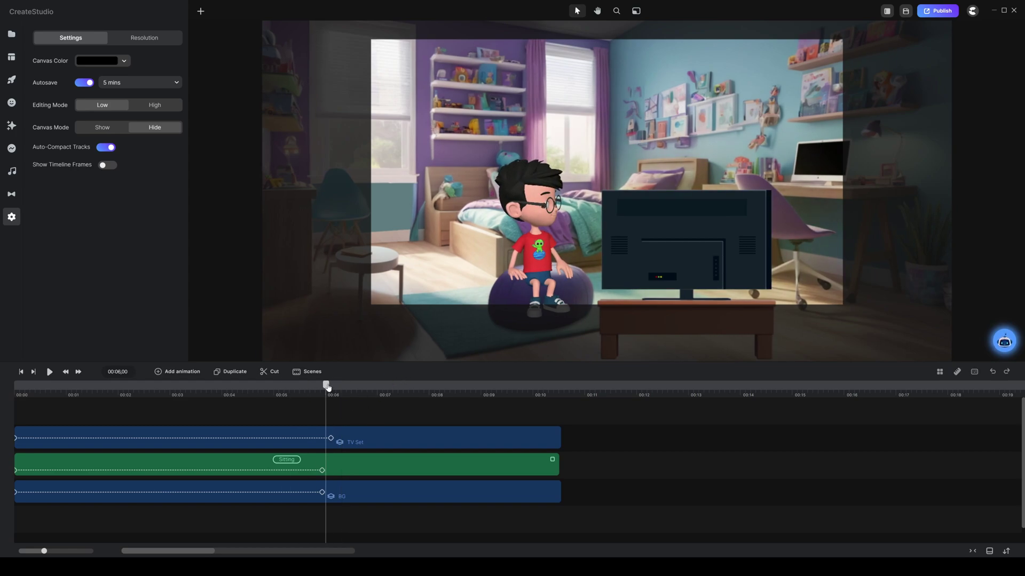
pyautogui.click(557, 195)
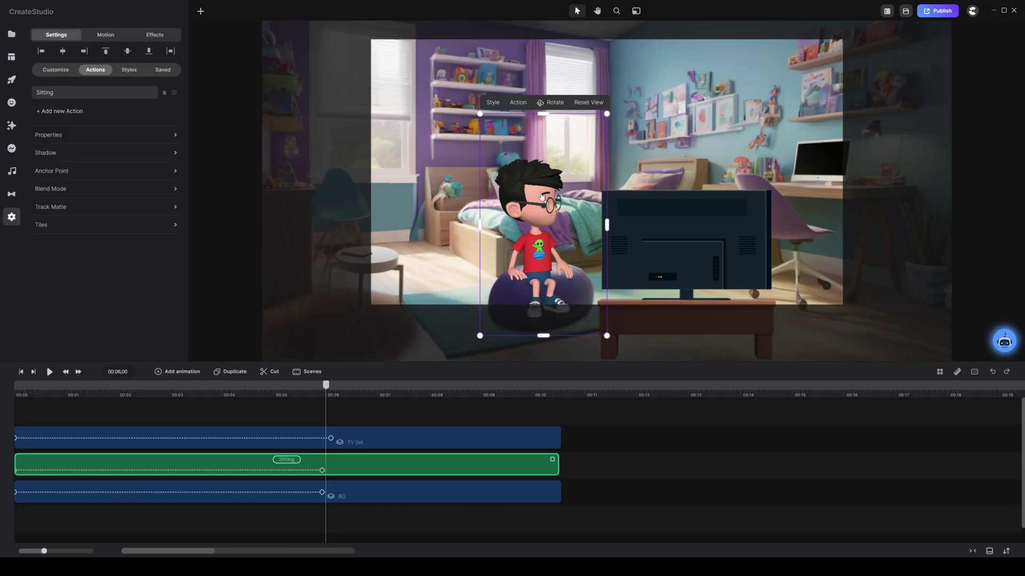
pyautogui.click(322, 471)
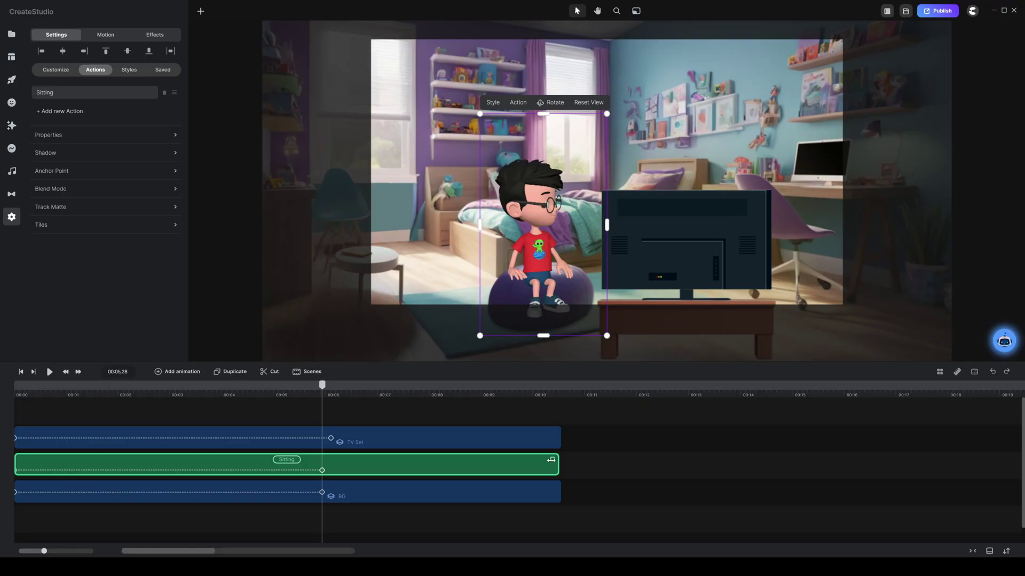
pyautogui.moveTo(551, 459); pyautogui.dragTo(321, 463)
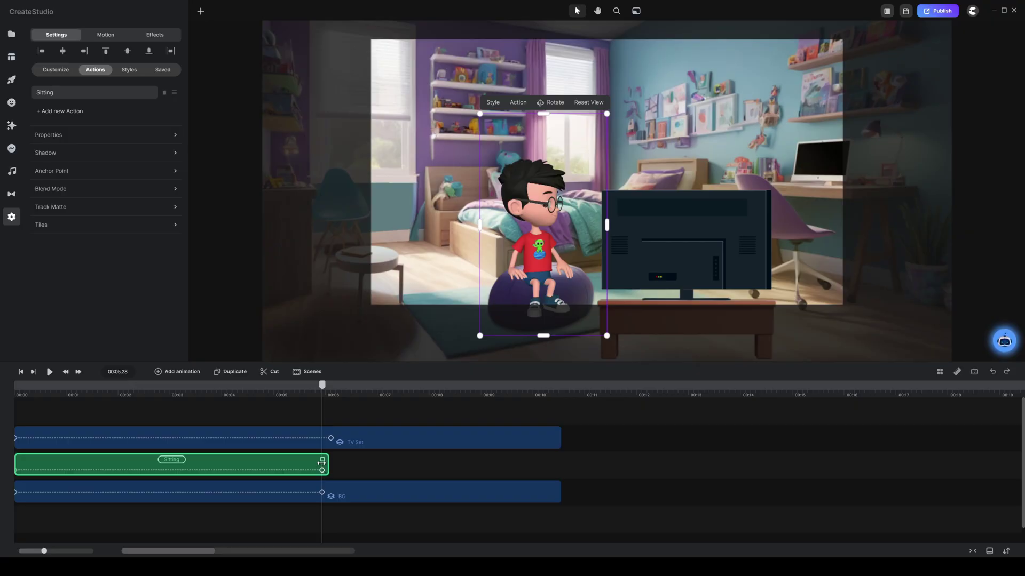
# Add an Idle action after the boy's Sitting action and extend it to the end of the other layers.
pyautogui.click(68, 112)
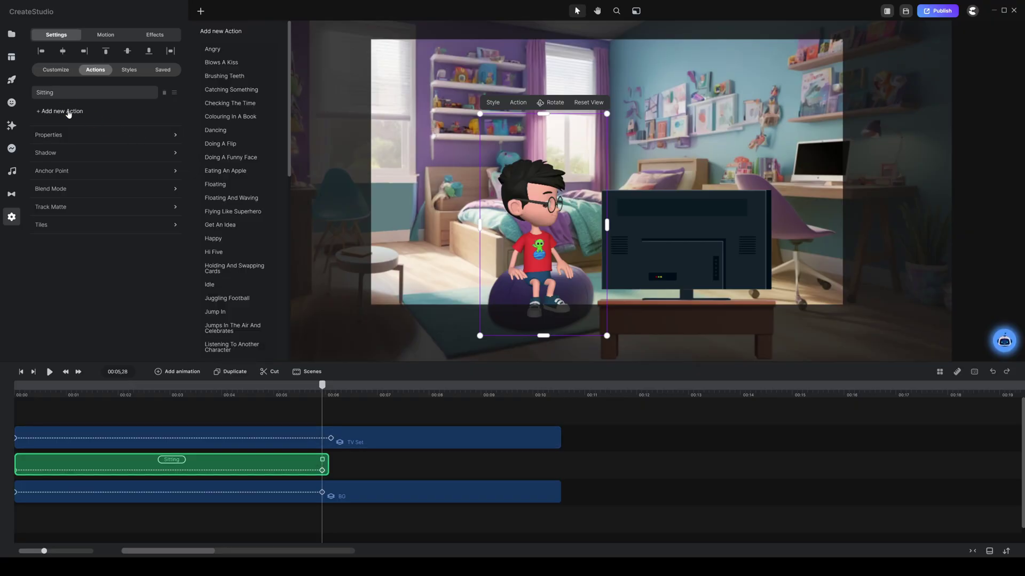
pyautogui.click(221, 285)
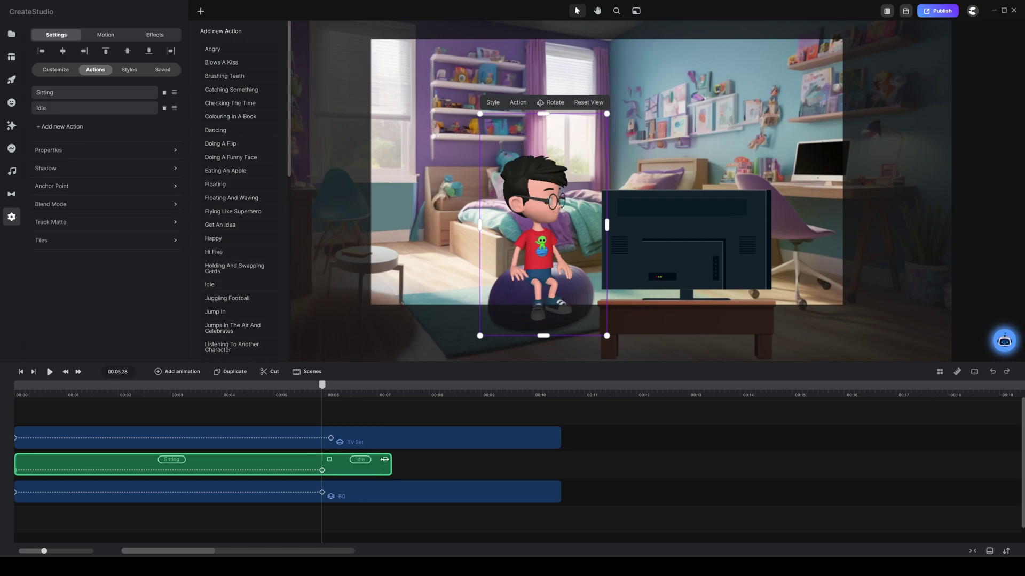
pyautogui.moveTo(384, 460); pyautogui.dragTo(551, 459)
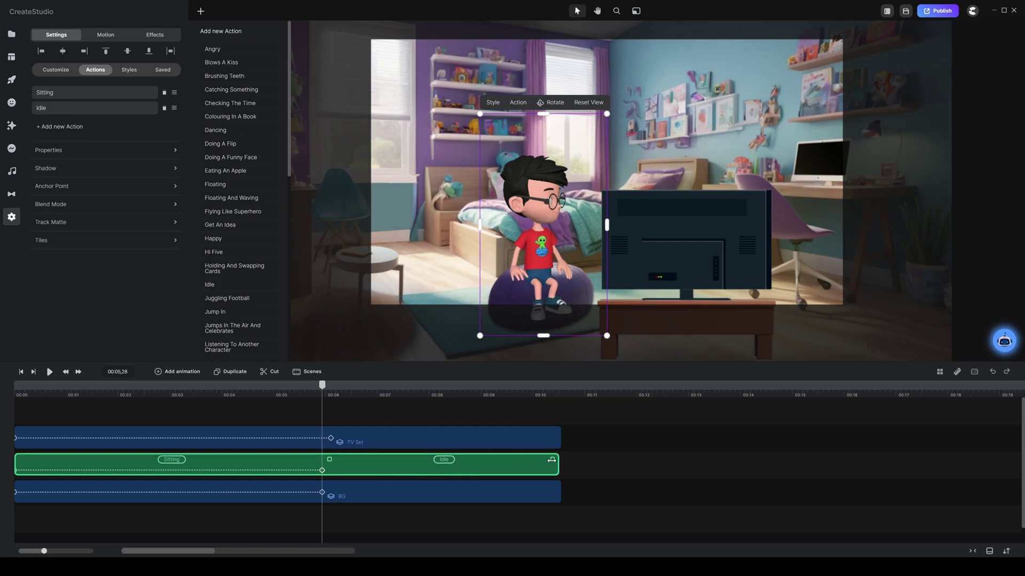
pyautogui.click(338, 414)
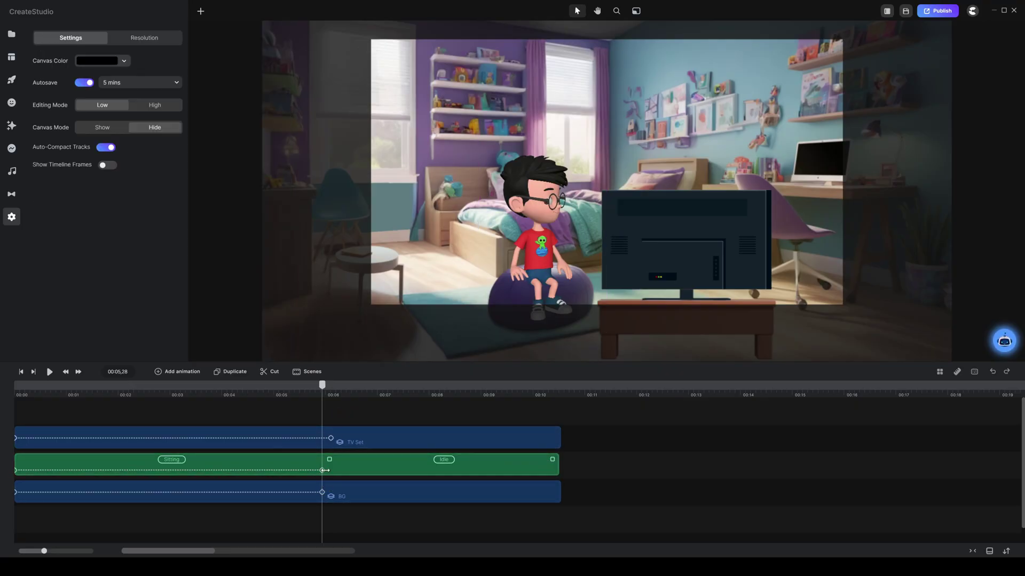
# Add a second animation of Position, Scale and Character View to the boy, starting at his 00:05,28 keyframe.
pyautogui.click(323, 471)
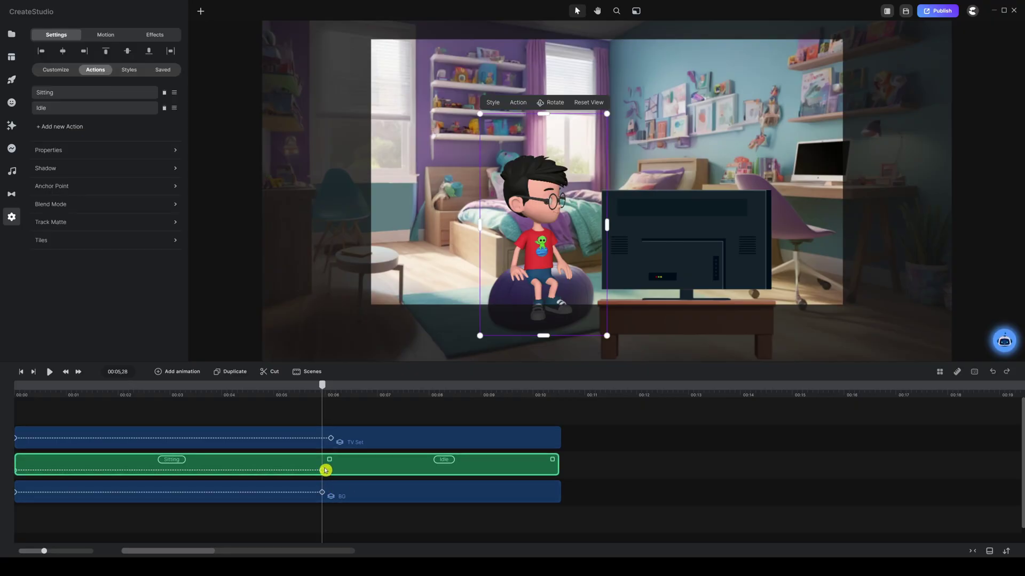
pyautogui.click(179, 373)
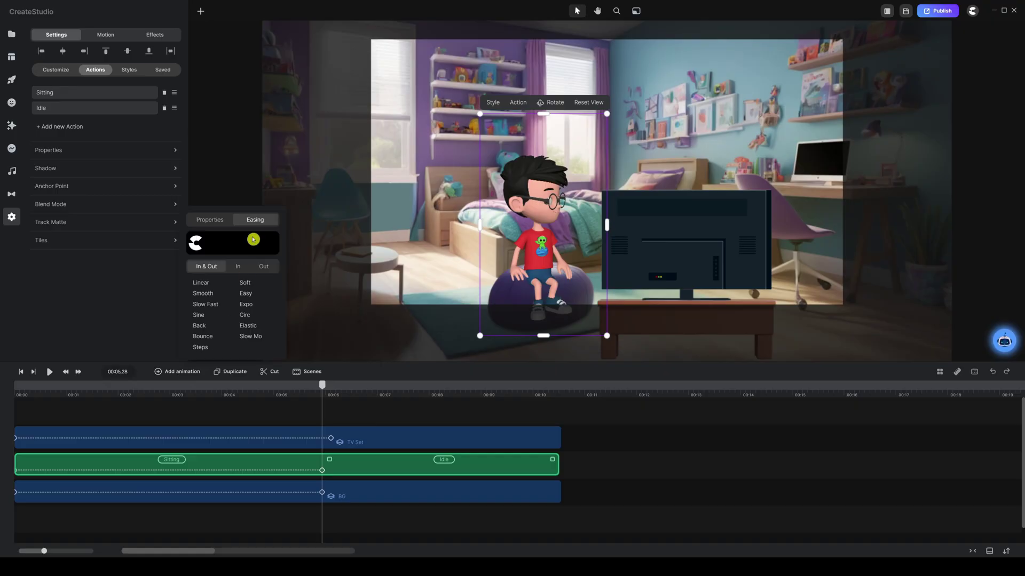
pyautogui.click(208, 220)
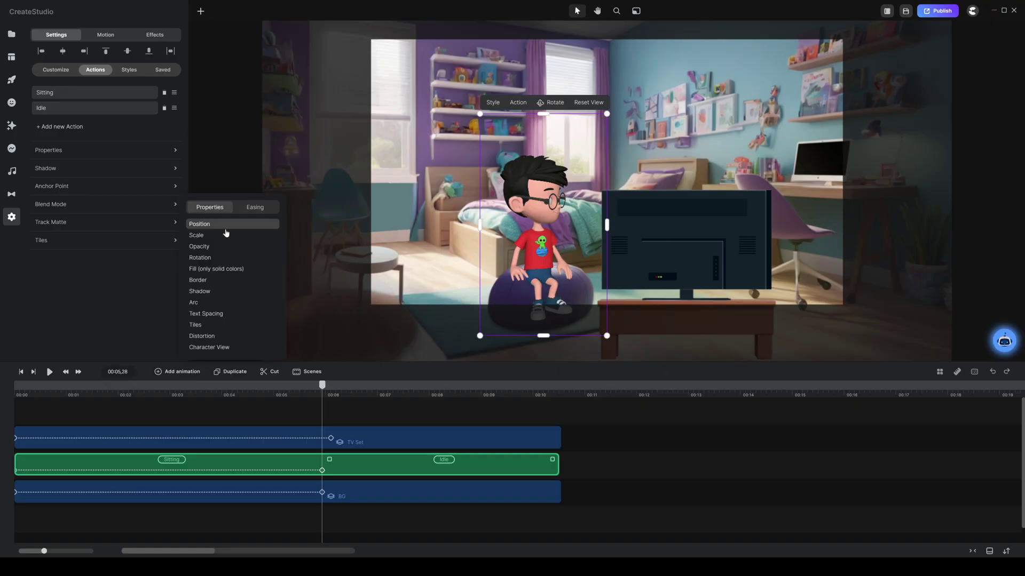
pyautogui.click(223, 227)
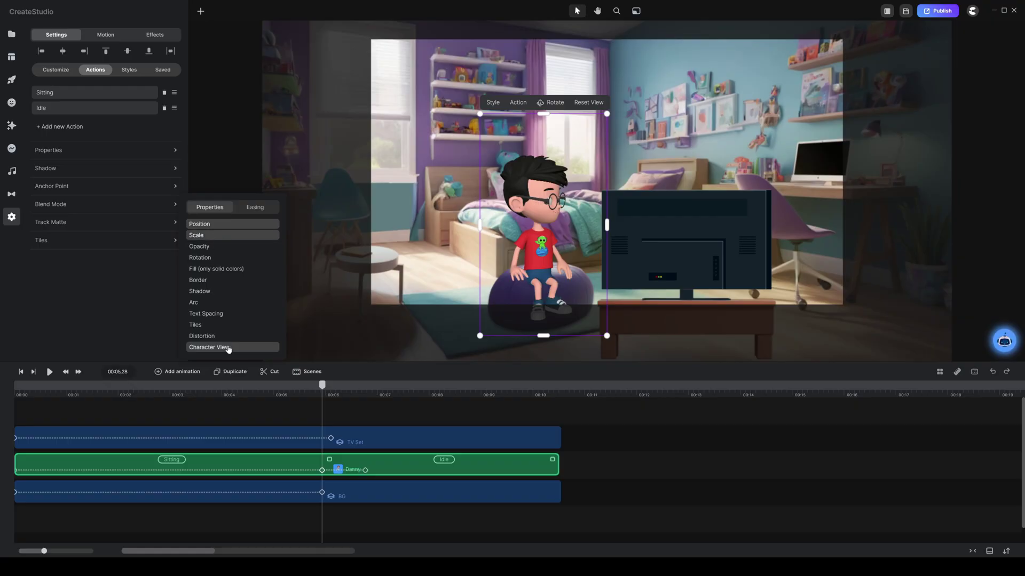
pyautogui.click(299, 408)
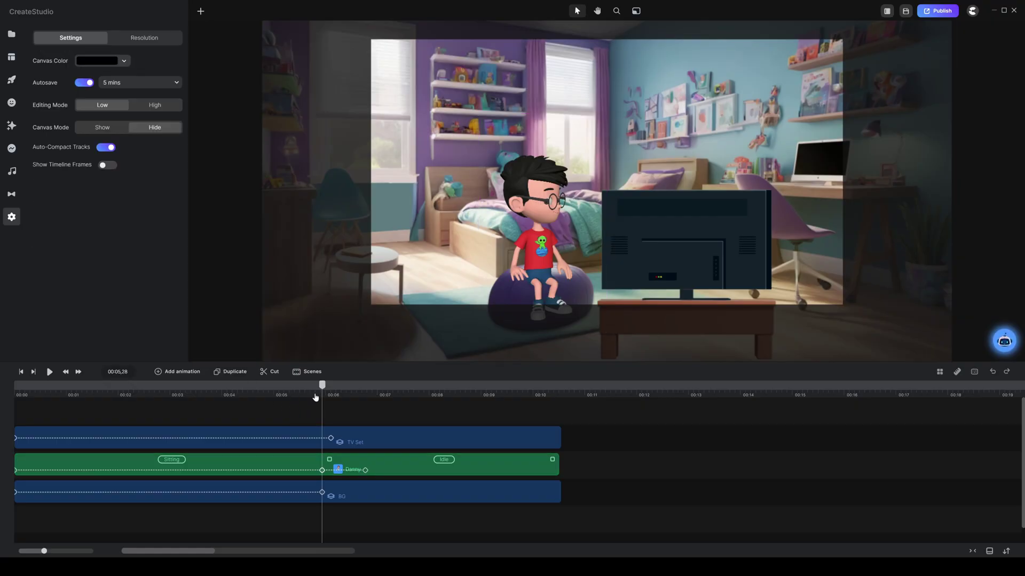
# At the new animation's end keyframe, rotate the boy to face away from the TV and enlarge and lower him in front of the beanbag.
pyautogui.click(366, 470)
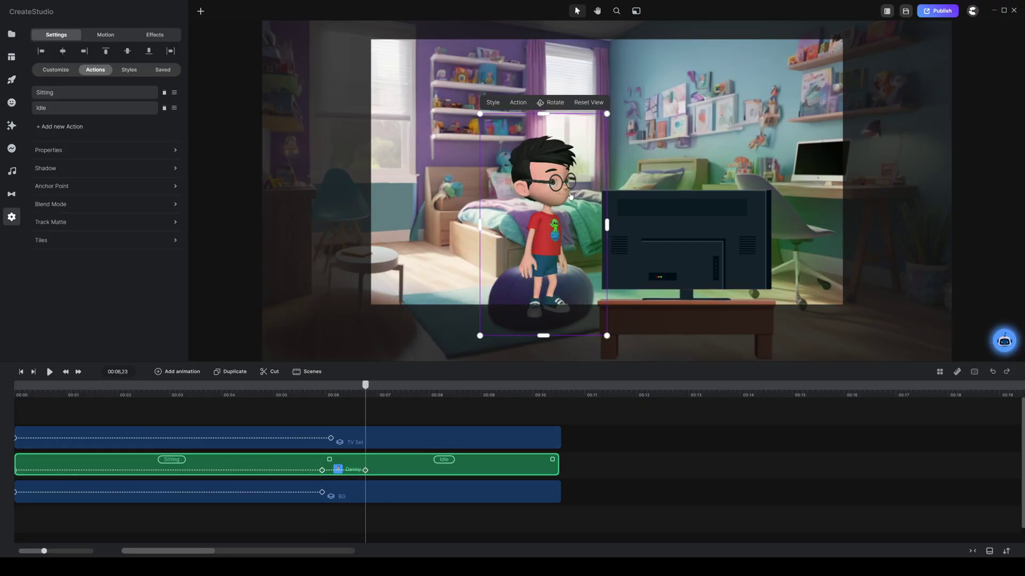
pyautogui.click(552, 103)
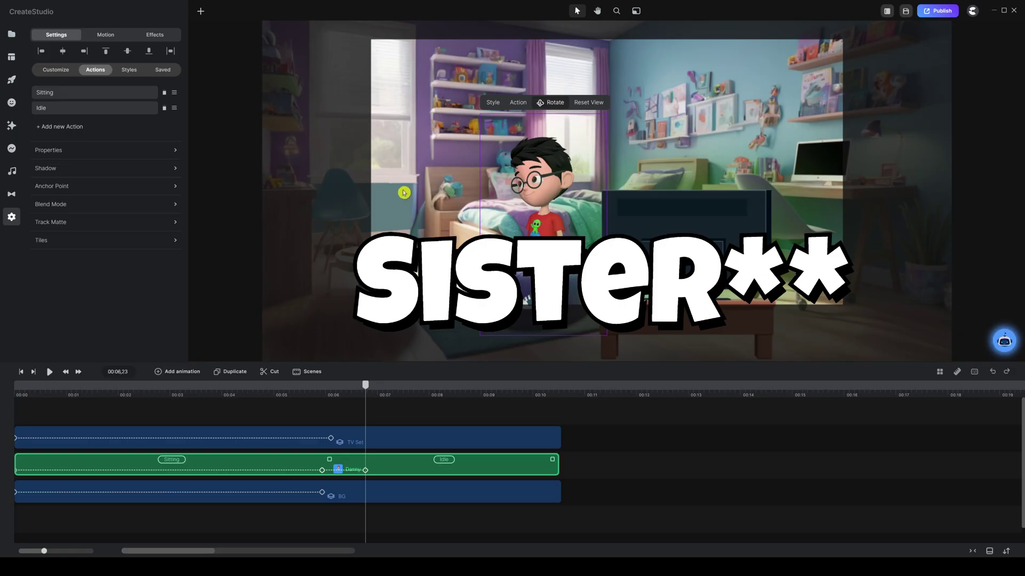
pyautogui.moveTo(550, 215); pyautogui.dragTo(522, 216)
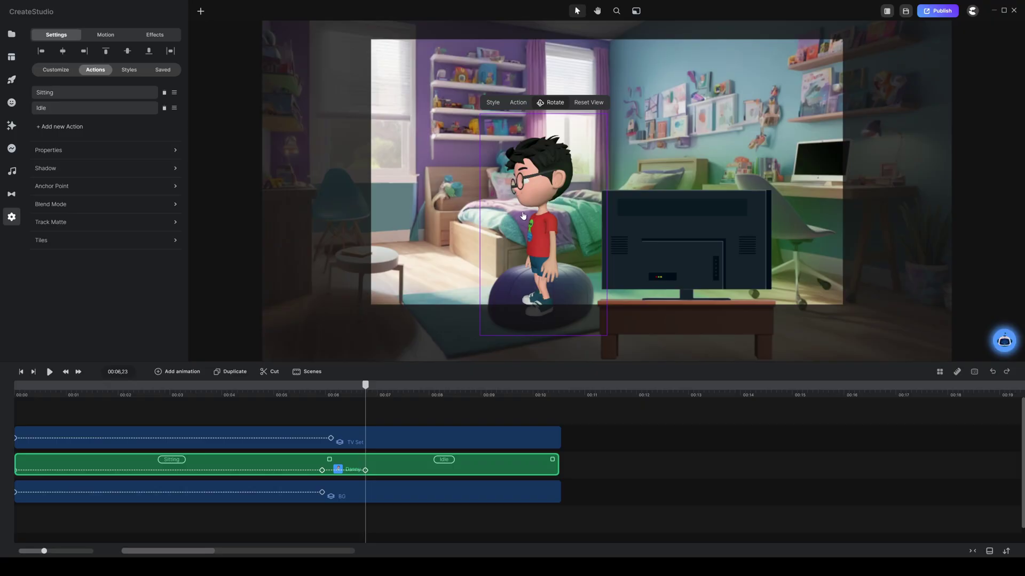
pyautogui.click(551, 107)
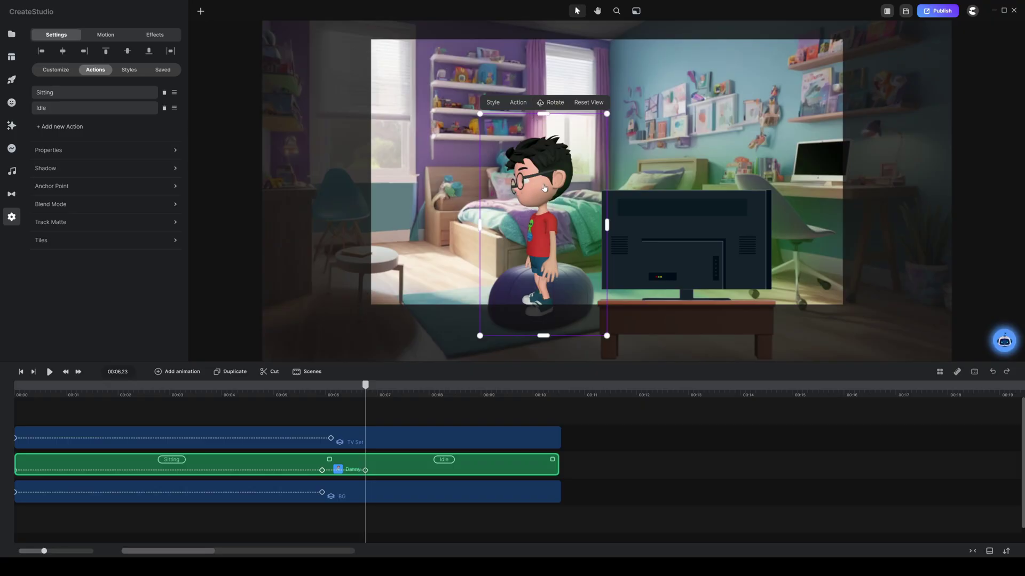
pyautogui.moveTo(592, 157); pyautogui.dragTo(610, 135)
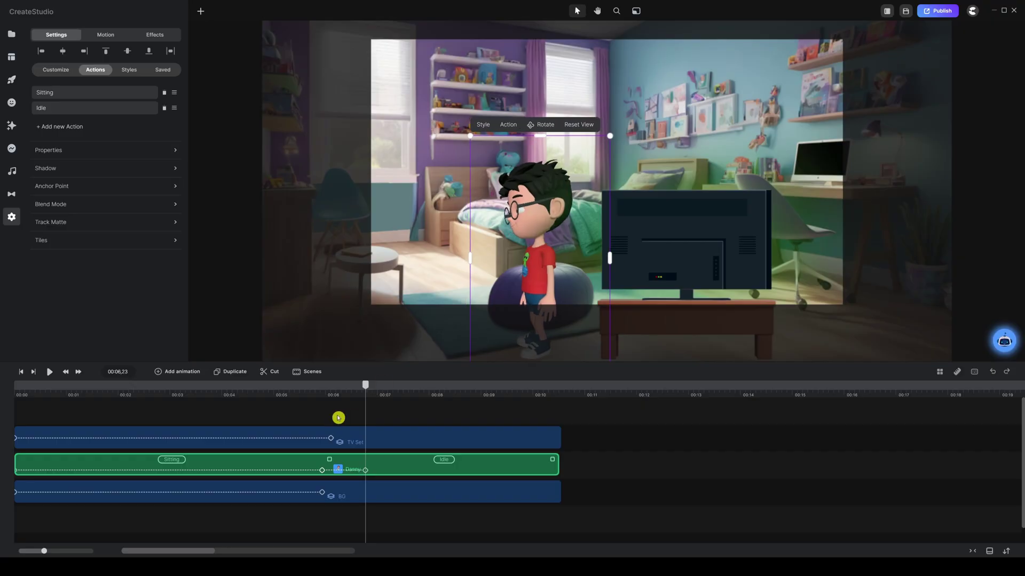
# Shorten the boy's standing-up animation by moving its end keyframe closer to its start, and preview the faster turn.
pyautogui.moveTo(363, 396)
pyautogui.mouseDown()
pyautogui.moveTo(303, 402)
pyautogui.moveTo(372, 393)
pyautogui.mouseUp()
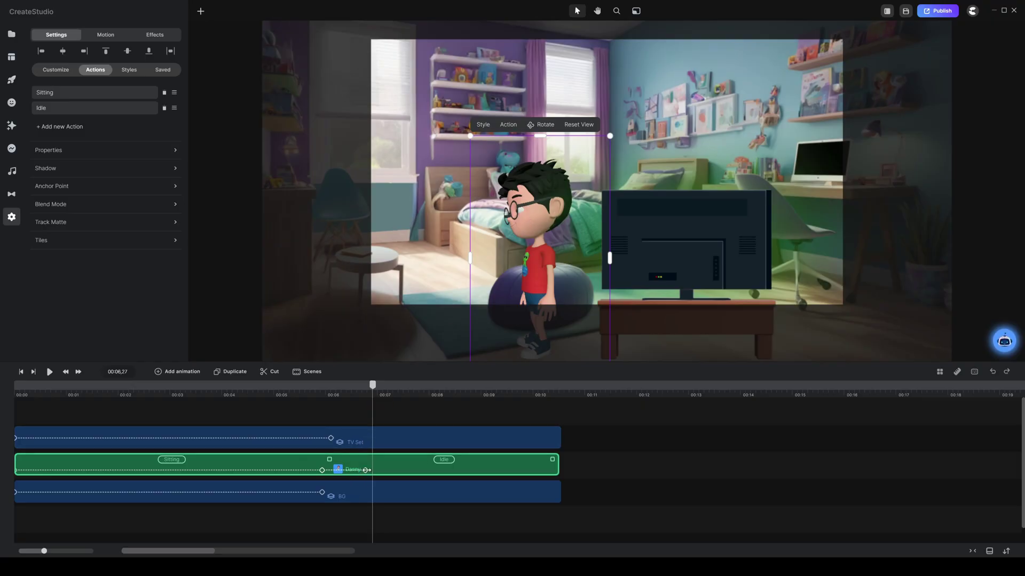
pyautogui.moveTo(366, 470); pyautogui.dragTo(355, 470)
pyautogui.click(303, 403)
pyautogui.press('space')
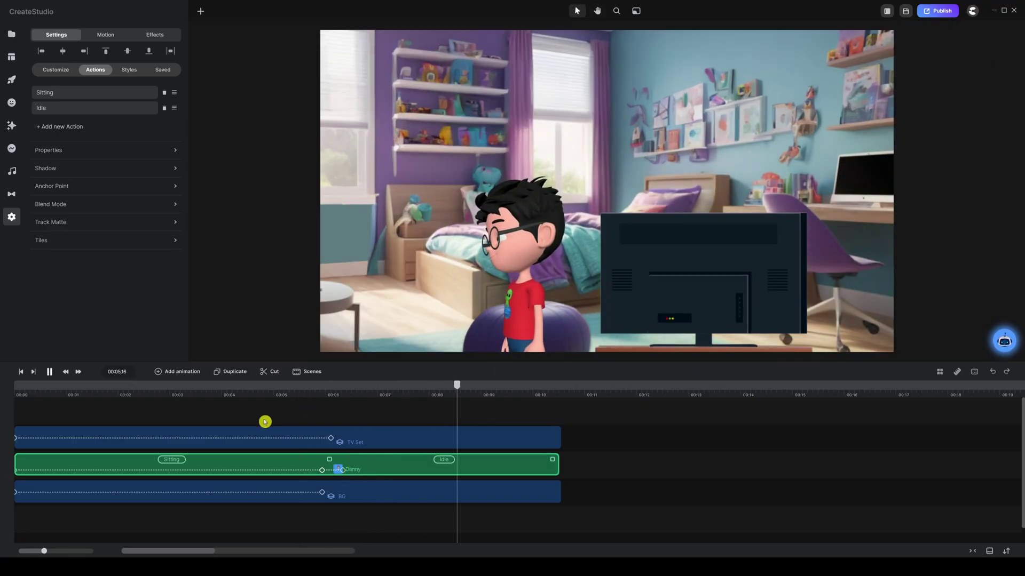
pyautogui.press('space')
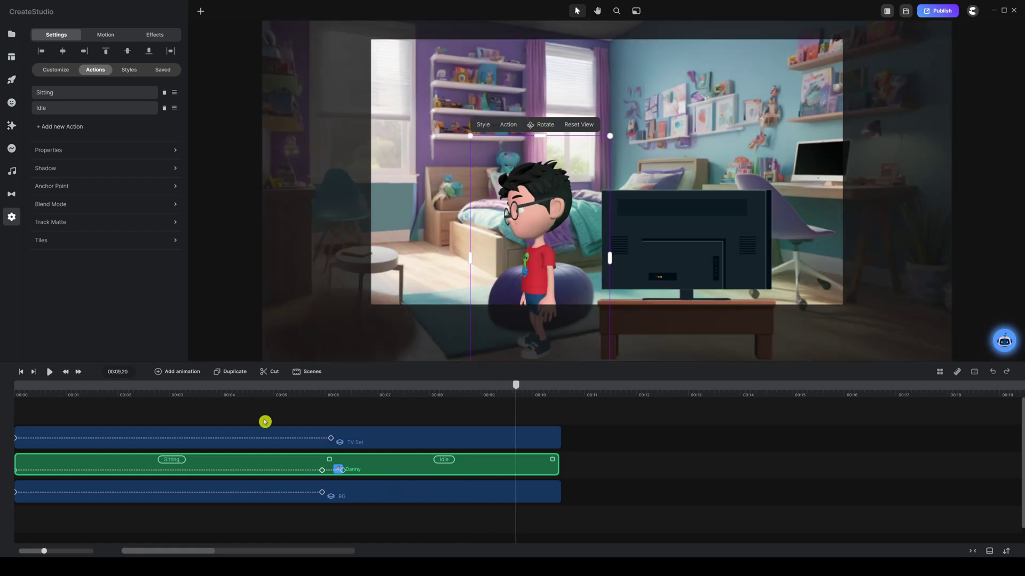
# Play the whole scene from the start to check the boy's switch from sitting to standing, and save the project.
pyautogui.click(443, 421)
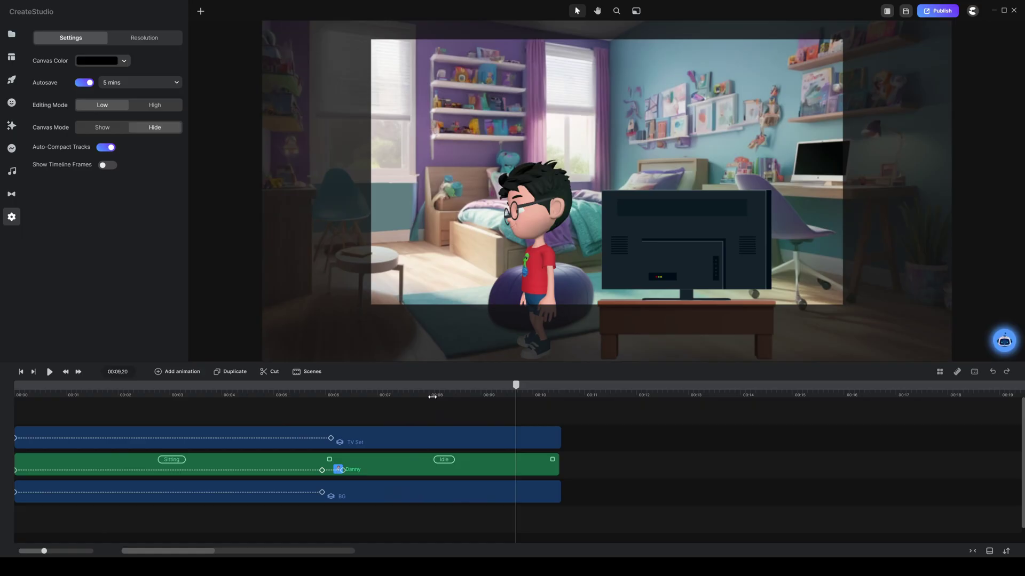
pyautogui.press('Home')
pyautogui.press('space')
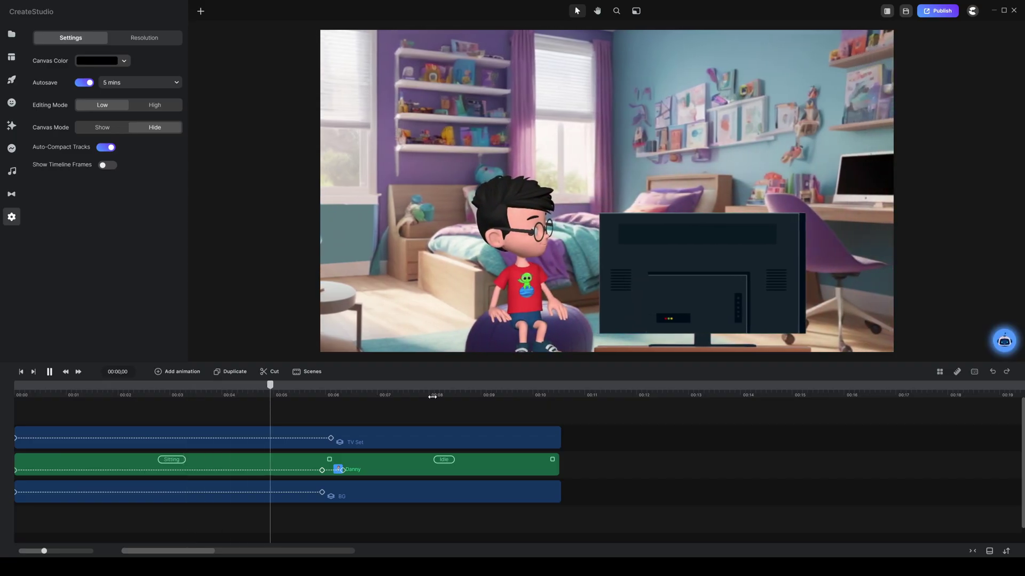
pyautogui.hotkey('ctrl', 's')
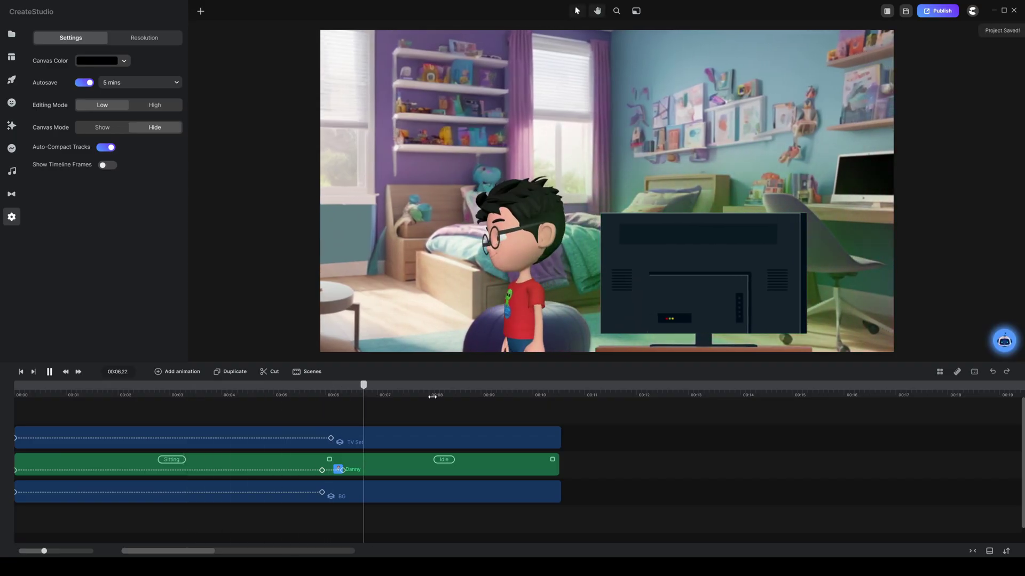